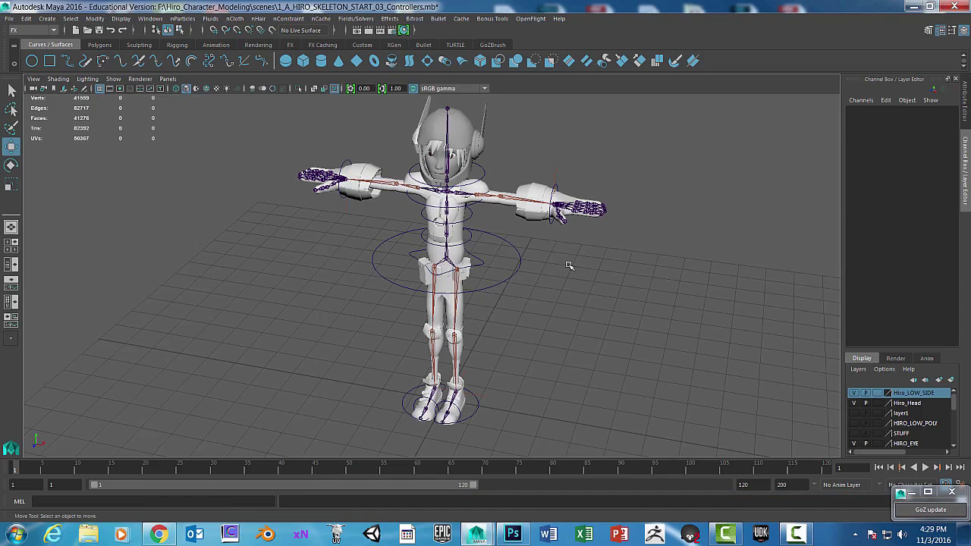
# Step: Limit the viewport display to polygons only, hiding the joints and control curves, and clear the helmet selection
pyautogui.keyDown('alt'); pyautogui.moveTo(622, 264); pyautogui.dragTo(545, 198); pyautogui.keyUp('alt')
pyautogui.click(482, 119)
pyautogui.scroll(-3, 584, 194)
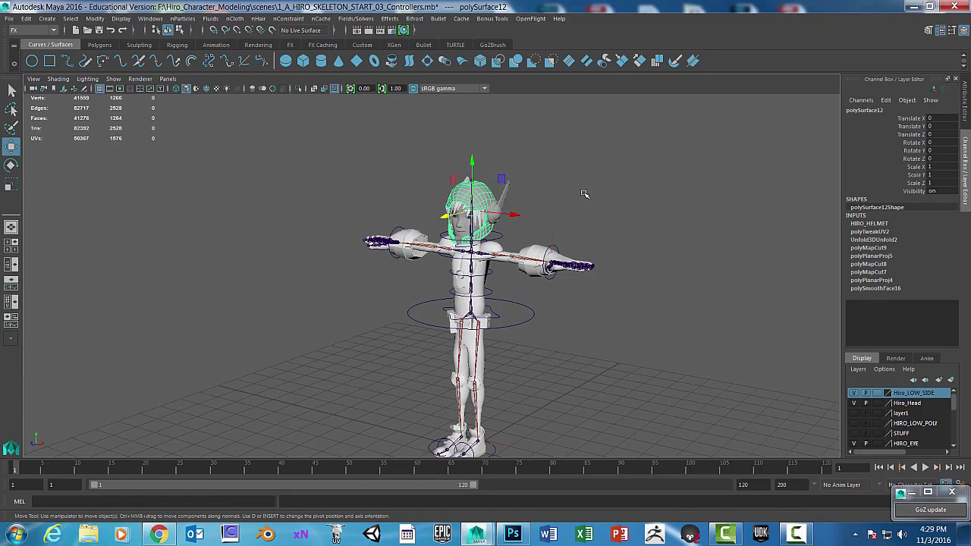
pyautogui.keyDown('alt'); pyautogui.moveTo(560, 246); pyautogui.dragTo(667, 243); pyautogui.keyUp('alt')
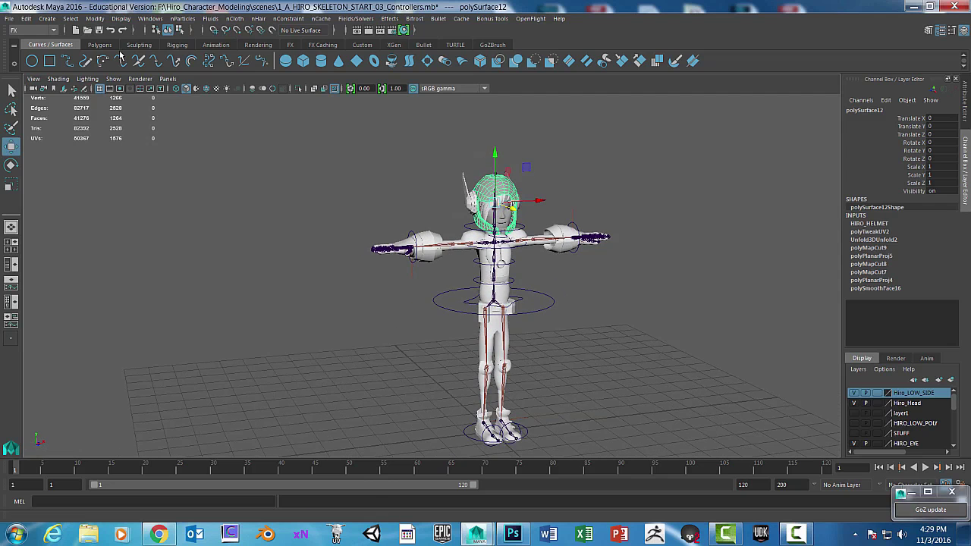
pyautogui.click(114, 79)
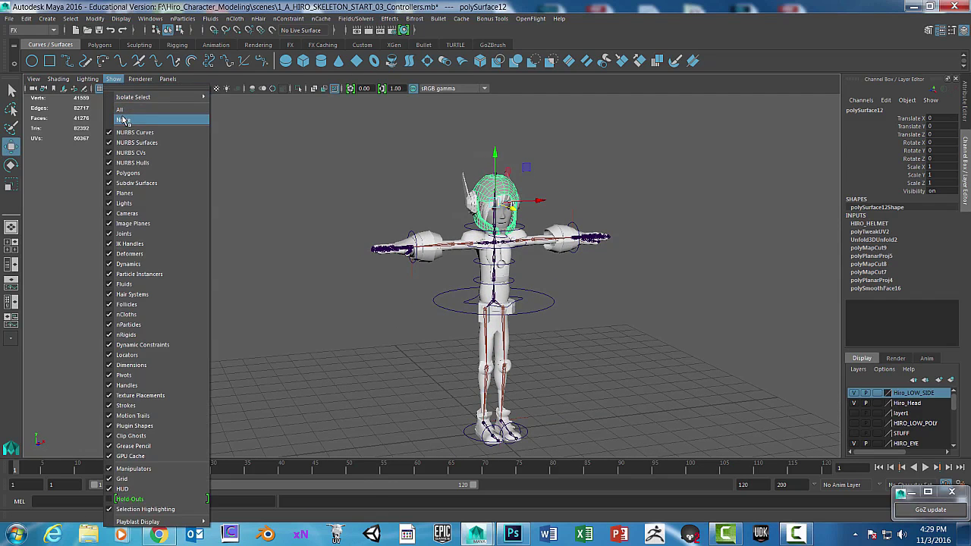
pyautogui.click(122, 119)
pyautogui.click(112, 79)
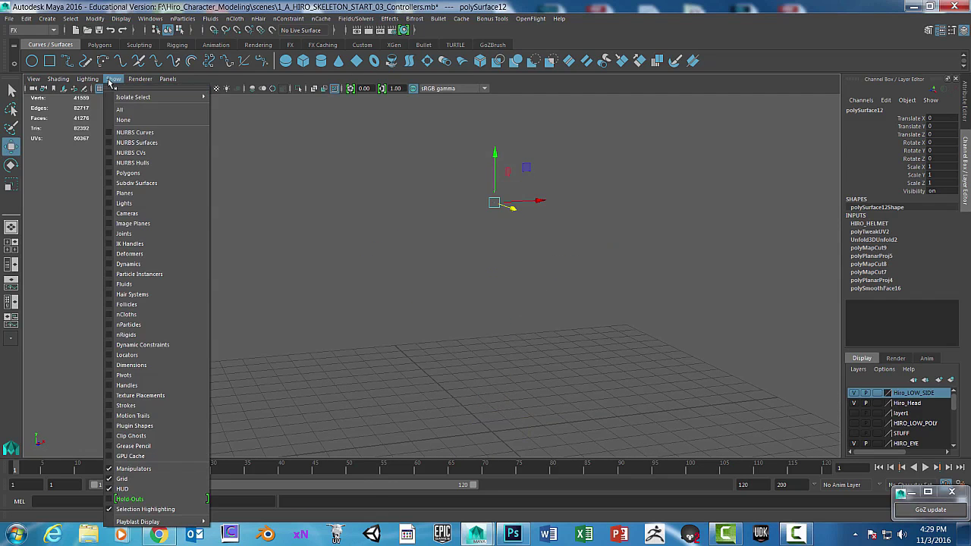
pyautogui.click(128, 173)
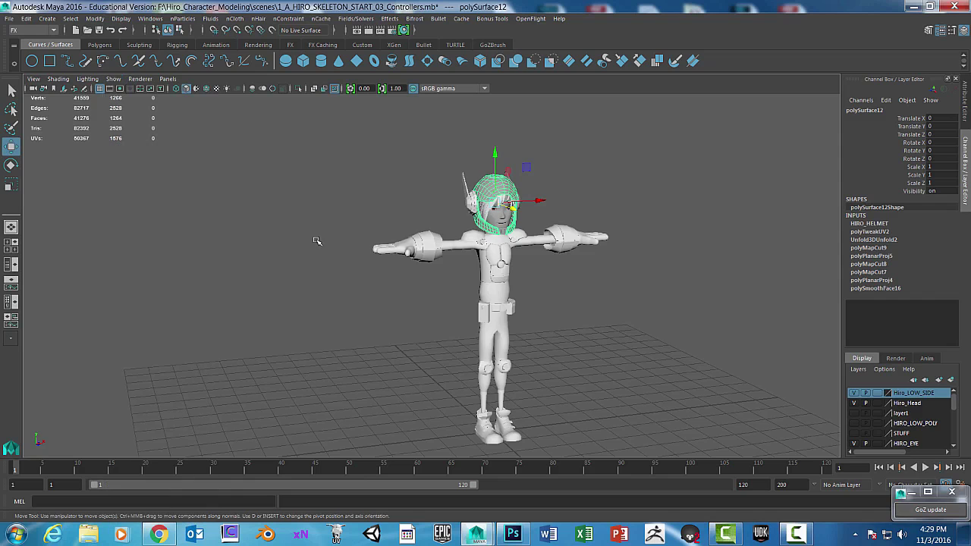
pyautogui.click(596, 253)
# Step: Select all of the character's polygon pieces and combine them into a single mesh
pyautogui.press('super')
pyautogui.keyDown('alt'); pyautogui.moveTo(599, 260); pyautogui.dragTo(515, 254); pyautogui.keyUp('alt')
pyautogui.keyDown('alt'); pyautogui.moveTo(538, 158); pyautogui.dragTo(505, 136, button='middle'); pyautogui.keyUp('alt')
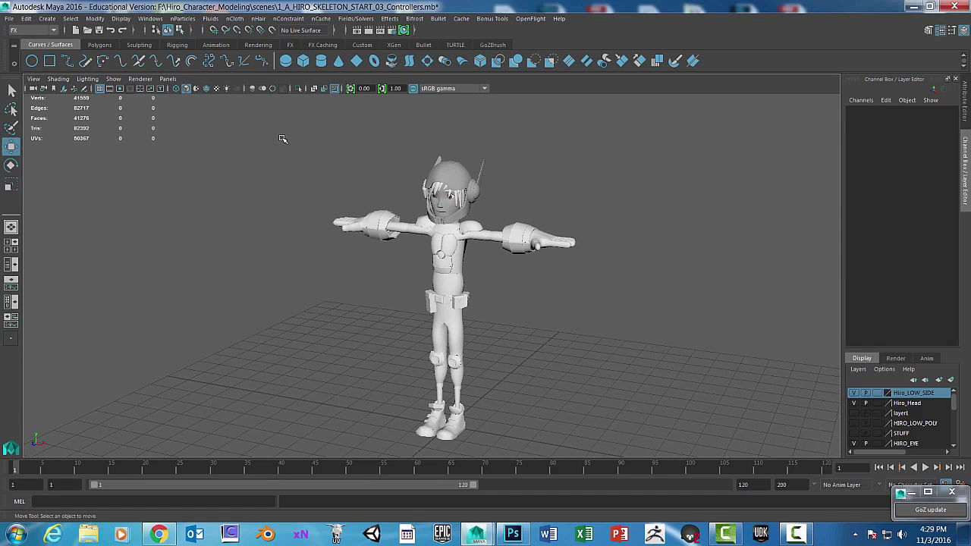
pyautogui.moveTo(281, 138); pyautogui.dragTo(648, 449)
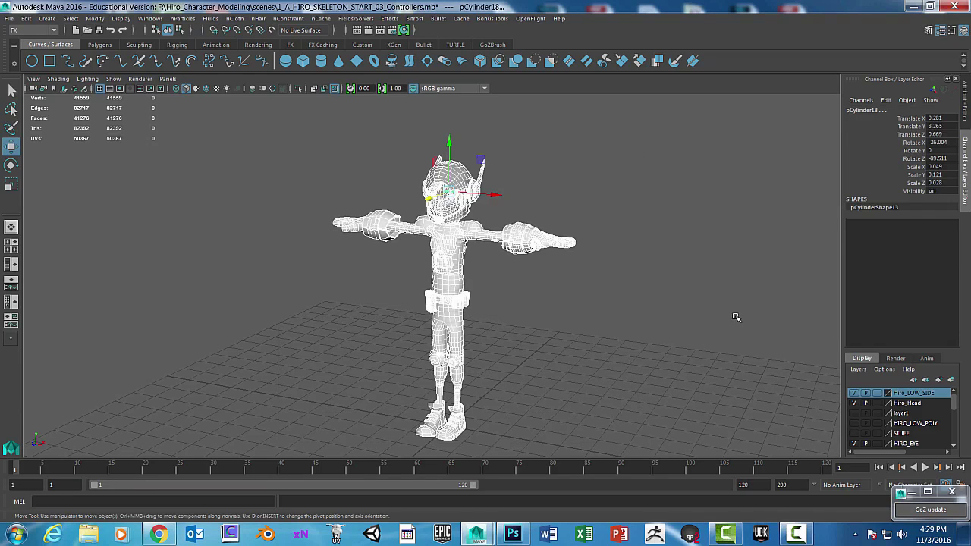
pyautogui.keyDown('alt'); pyautogui.moveTo(710, 266); pyautogui.dragTo(657, 210); pyautogui.keyUp('alt')
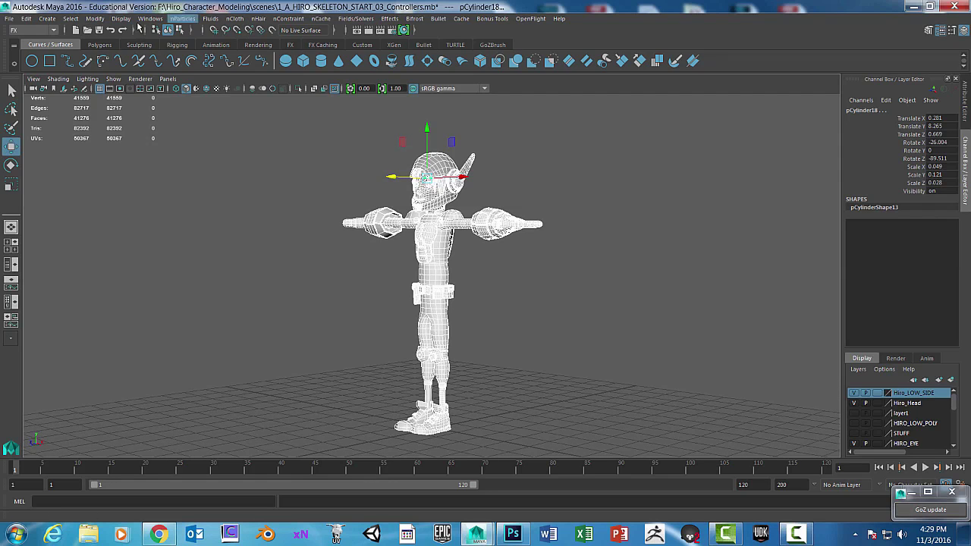
pyautogui.press('space')
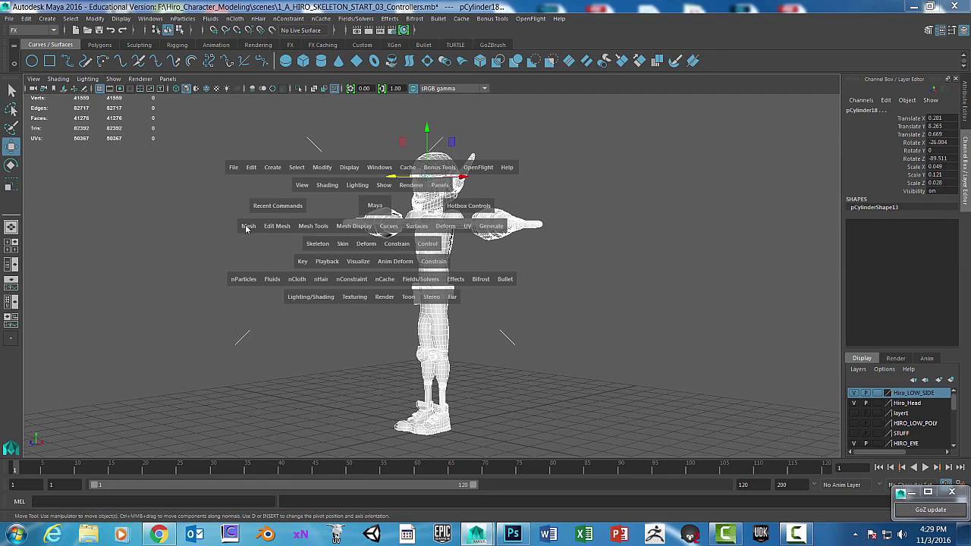
pyautogui.moveTo(246, 228); pyautogui.dragTo(270, 270)
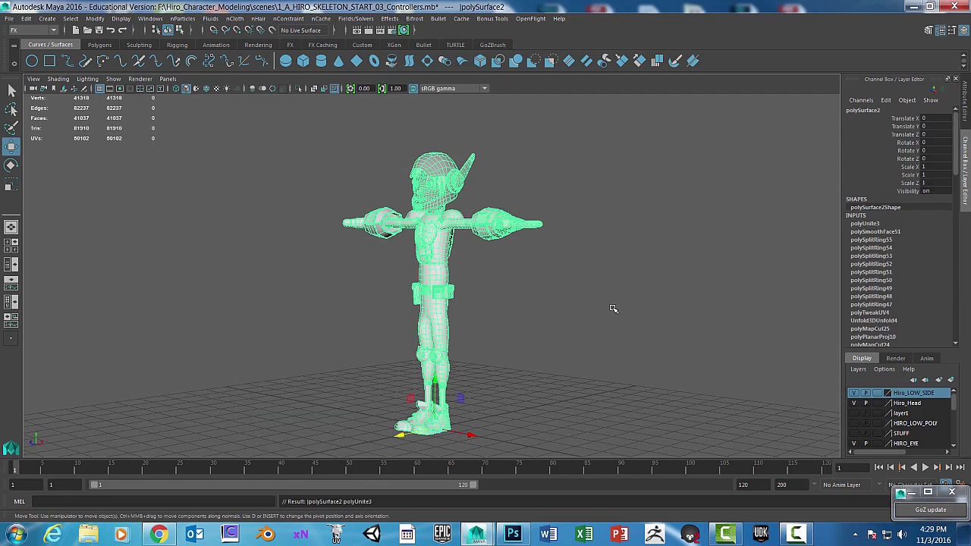
# Step: Examine the combined character mesh from several angles and review its list of construction history inputs
pyautogui.keyDown('alt'); pyautogui.moveTo(508, 336); pyautogui.dragTo(745, 324); pyautogui.keyUp('alt')
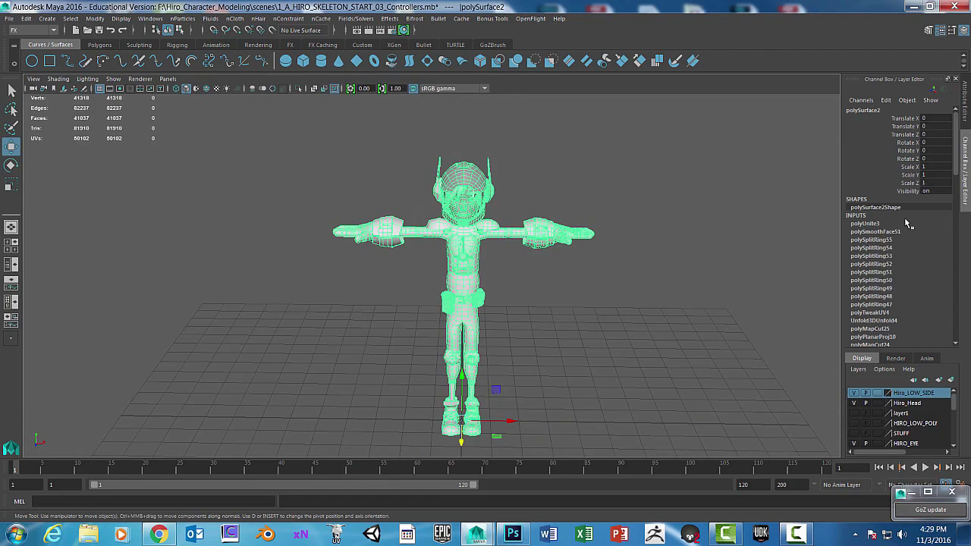
pyautogui.moveTo(598, 254)
pyautogui.keyDown('alt'); pyautogui.mouseDown()
pyautogui.moveTo(639, 262)
pyautogui.moveTo(524, 258)
pyautogui.moveTo(581, 260)
pyautogui.mouseUp(); pyautogui.keyUp('alt')
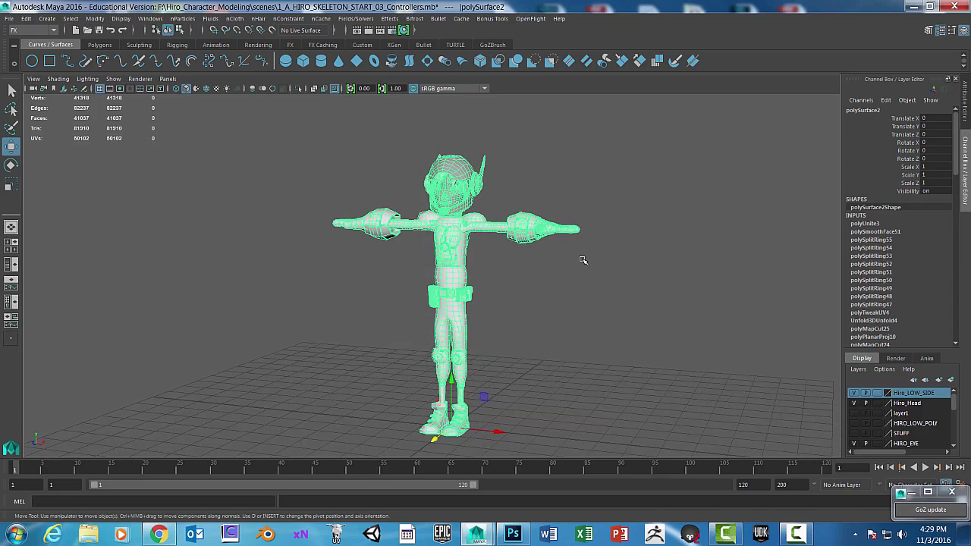
pyautogui.scroll(4, 576, 239)
pyautogui.keyDown('alt'); pyautogui.moveTo(551, 179); pyautogui.dragTo(463, 303, button='middle'); pyautogui.keyUp('alt')
pyautogui.keyDown('alt'); pyautogui.moveTo(463, 303); pyautogui.dragTo(901, 278, button='right'); pyautogui.keyUp('alt')
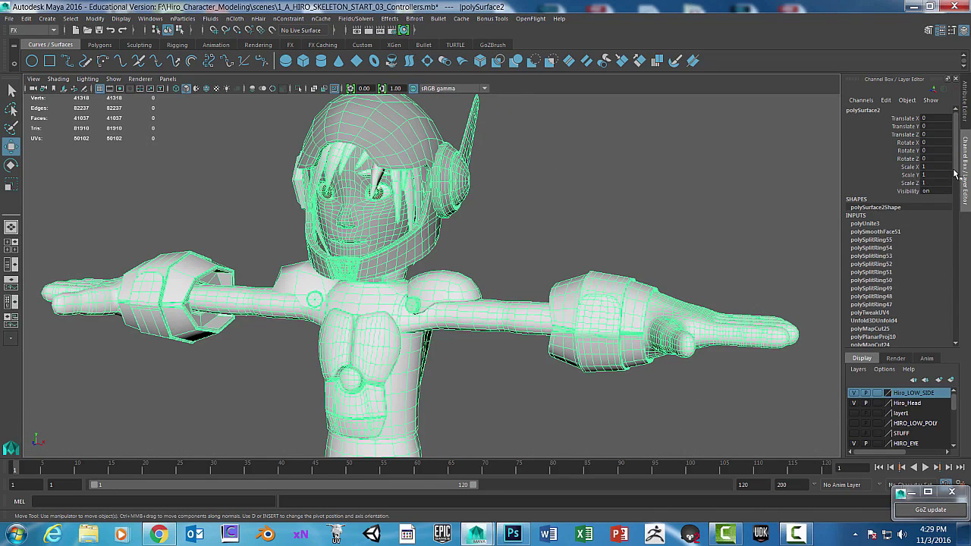
pyautogui.moveTo(953, 173); pyautogui.dragTo(957, 142)
pyautogui.keyDown('alt'); pyautogui.moveTo(629, 216); pyautogui.dragTo(524, 160, button='right'); pyautogui.keyUp('alt')
pyautogui.keyDown('alt'); pyautogui.moveTo(524, 160); pyautogui.dragTo(517, 153, button='middle'); pyautogui.keyUp('alt')
pyautogui.keyDown('alt'); pyautogui.moveTo(447, 175); pyautogui.dragTo(468, 186); pyautogui.keyUp('alt')
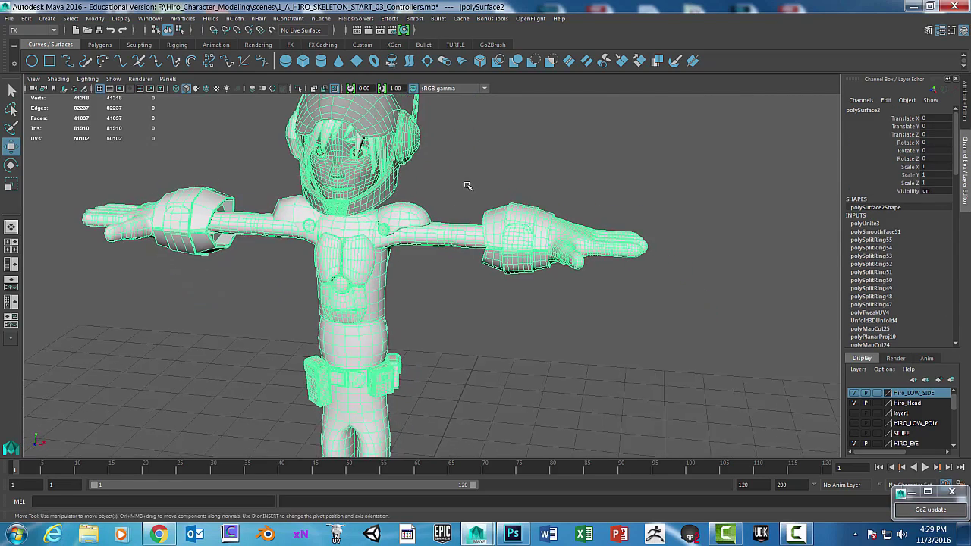
pyautogui.scroll(-4, 485, 189)
pyautogui.keyDown('alt'); pyautogui.moveTo(504, 190); pyautogui.dragTo(526, 137, button='middle'); pyautogui.keyUp('alt')
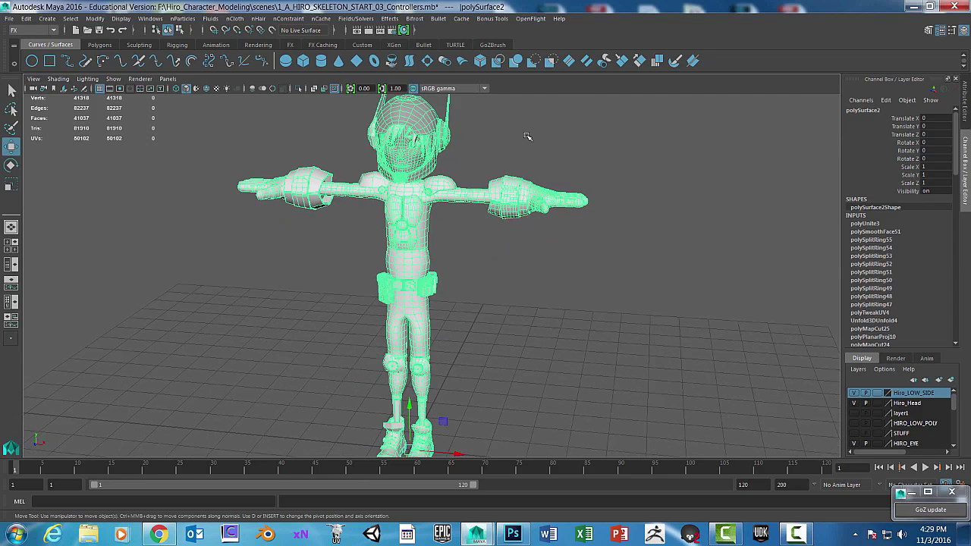
pyautogui.scroll(-3, 525, 136)
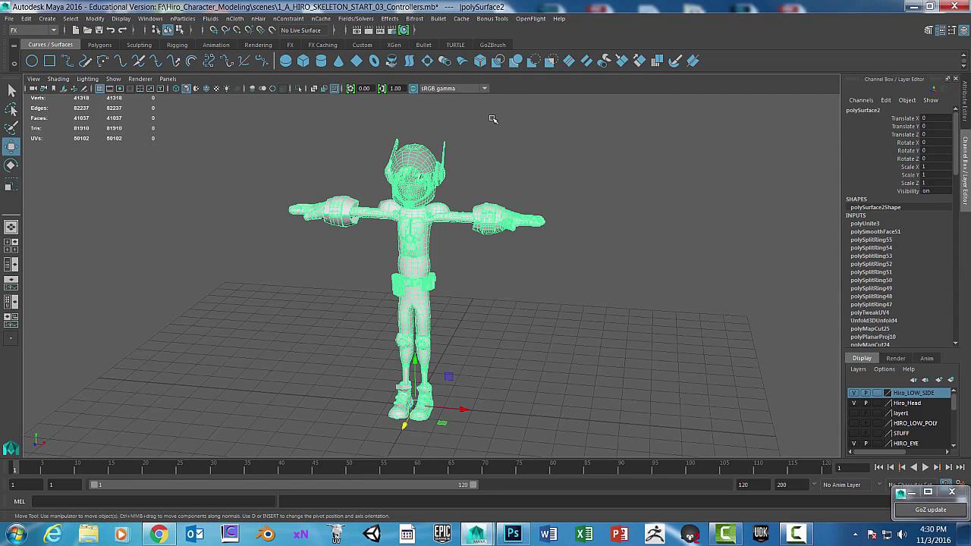
# Step: Delete the combined mesh's construction history and display all object types in the viewport again
pyautogui.press('space')
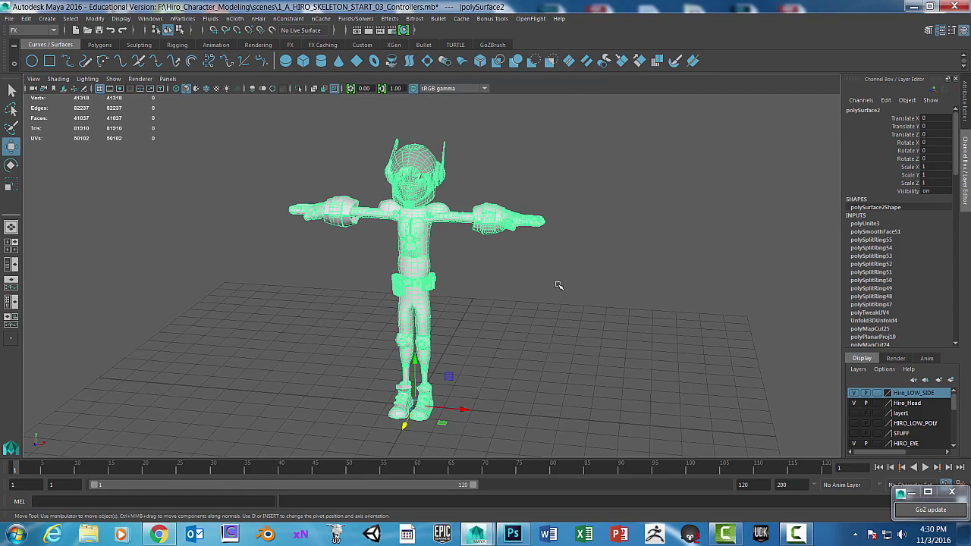
pyautogui.moveTo(558, 285)
pyautogui.keyDown('alt'); pyautogui.mouseDown()
pyautogui.moveTo(576, 319)
pyautogui.moveTo(546, 288)
pyautogui.mouseUp(); pyautogui.keyUp('alt')
pyautogui.press('space')
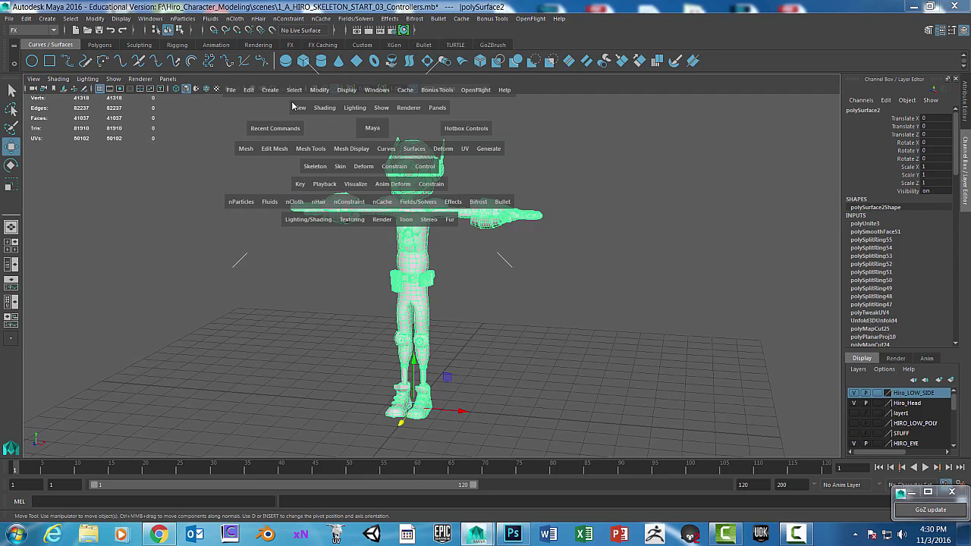
pyautogui.click(27, 19)
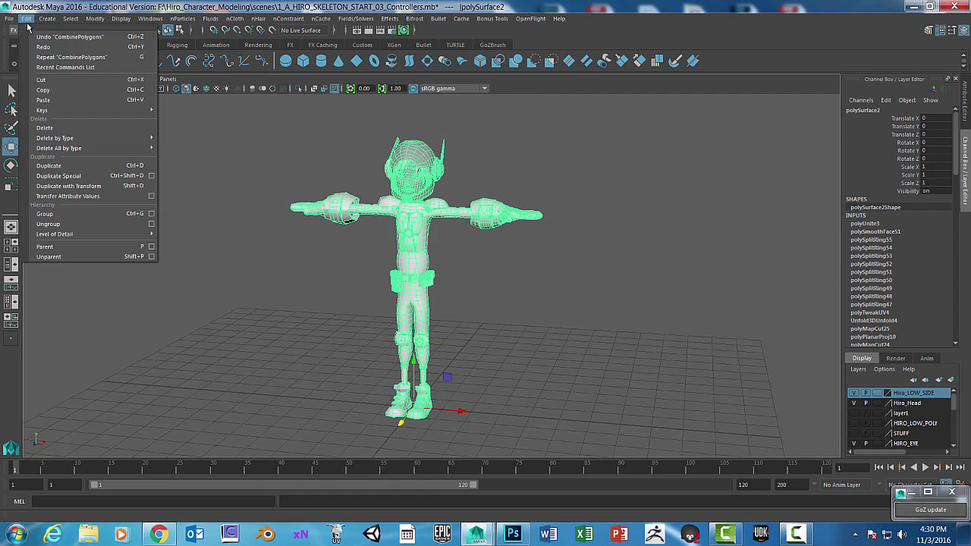
pyautogui.moveTo(56, 138)
pyautogui.click(174, 148)
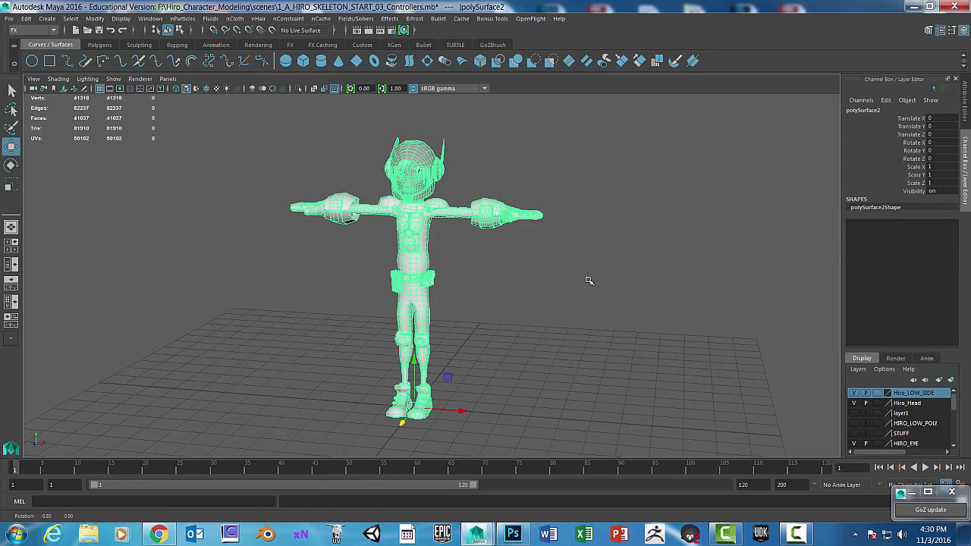
pyautogui.click(114, 79)
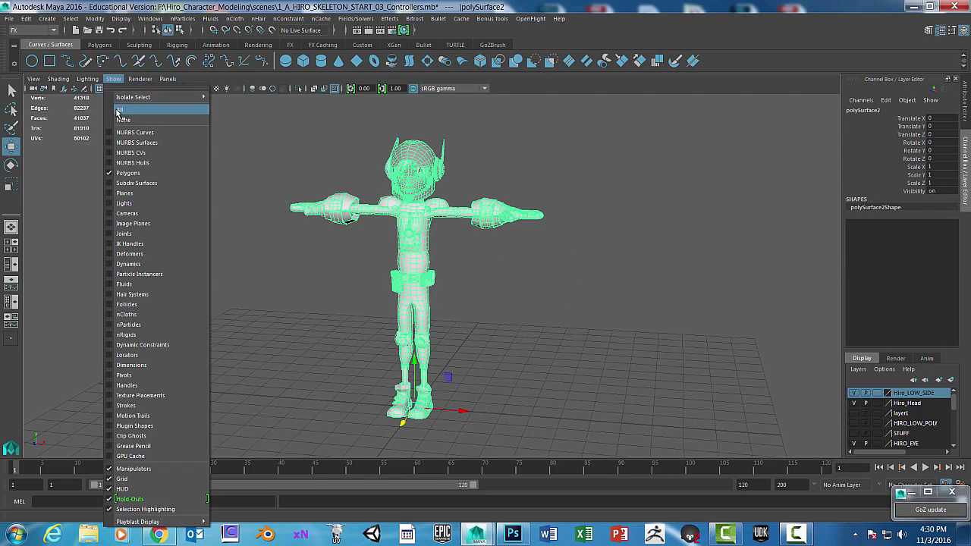
pyautogui.click(119, 111)
# Step: Bind the combined mesh to the skeleton from the Root joint, using Bind Skin with its options reset to defaults
pyautogui.scroll(8, 587, 283)
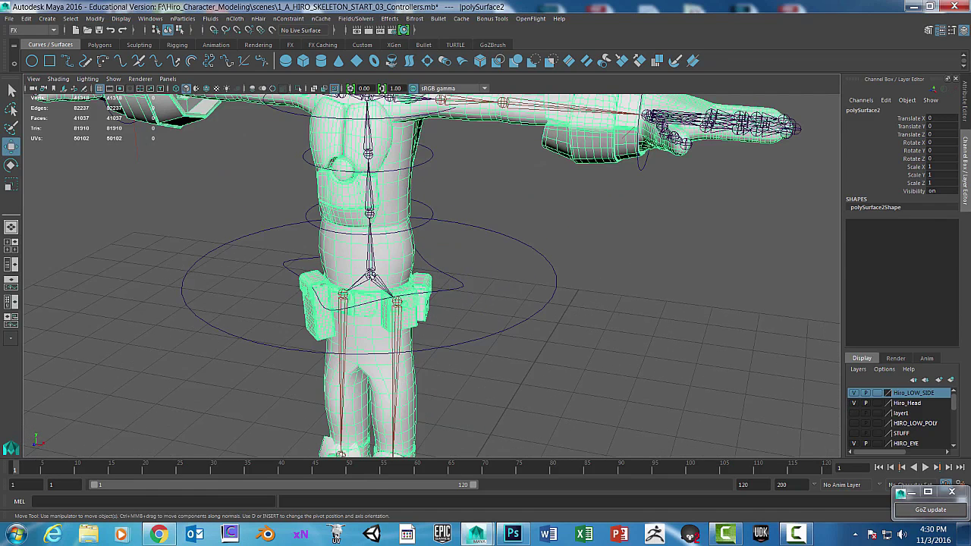
pyautogui.click(370, 274)
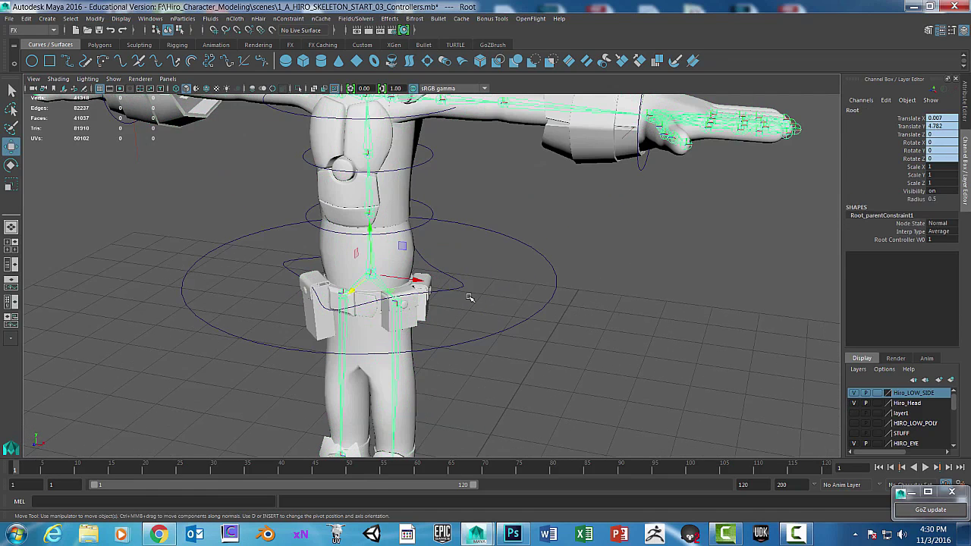
pyautogui.click(402, 205)
pyautogui.scroll(-3, 662, 215)
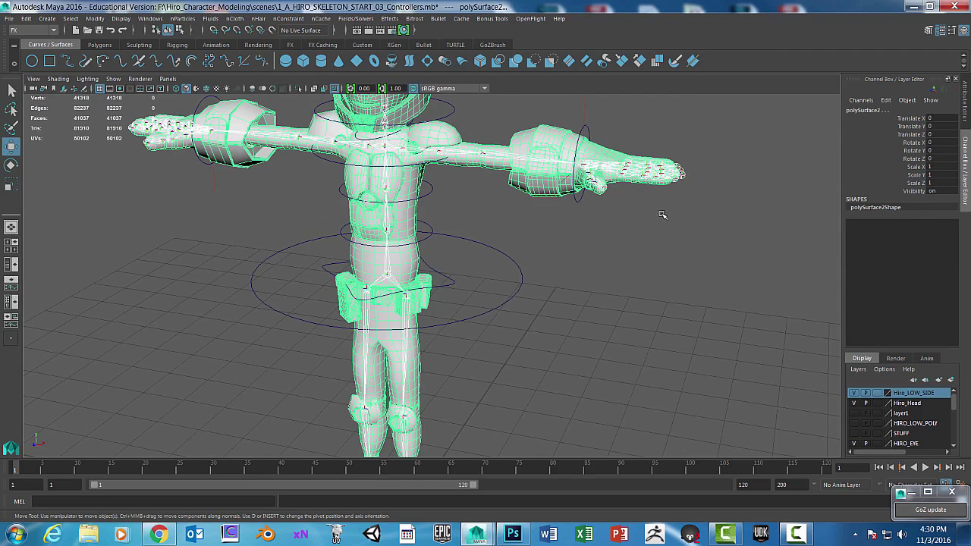
pyautogui.keyDown('alt'); pyautogui.moveTo(616, 229); pyautogui.dragTo(627, 233); pyautogui.keyUp('alt')
pyautogui.press('space')
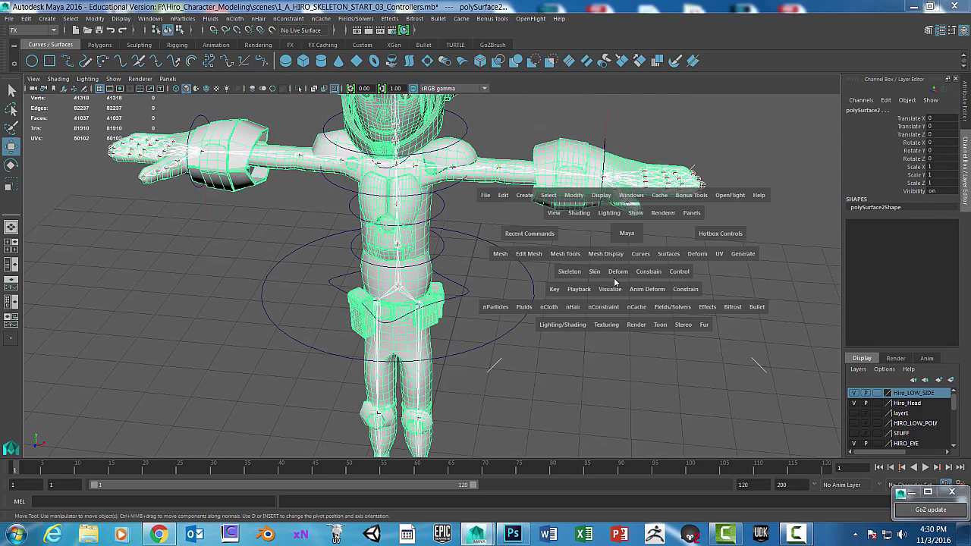
pyautogui.click(595, 275)
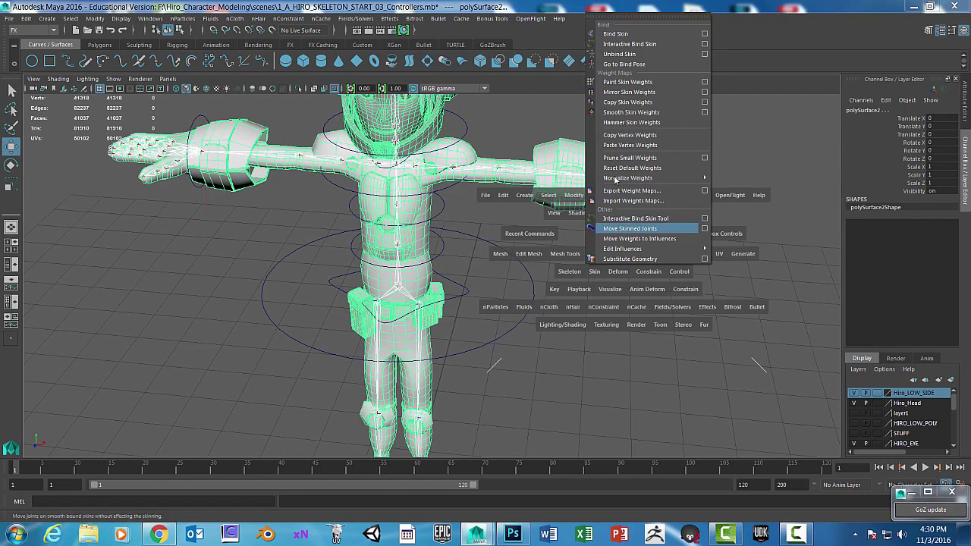
pyautogui.click(705, 37)
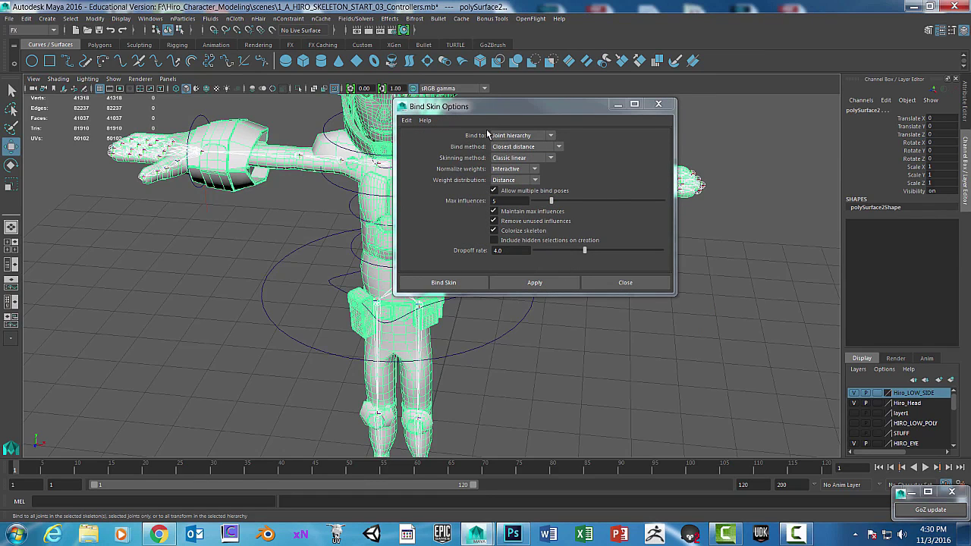
pyautogui.click(406, 120)
pyautogui.click(416, 141)
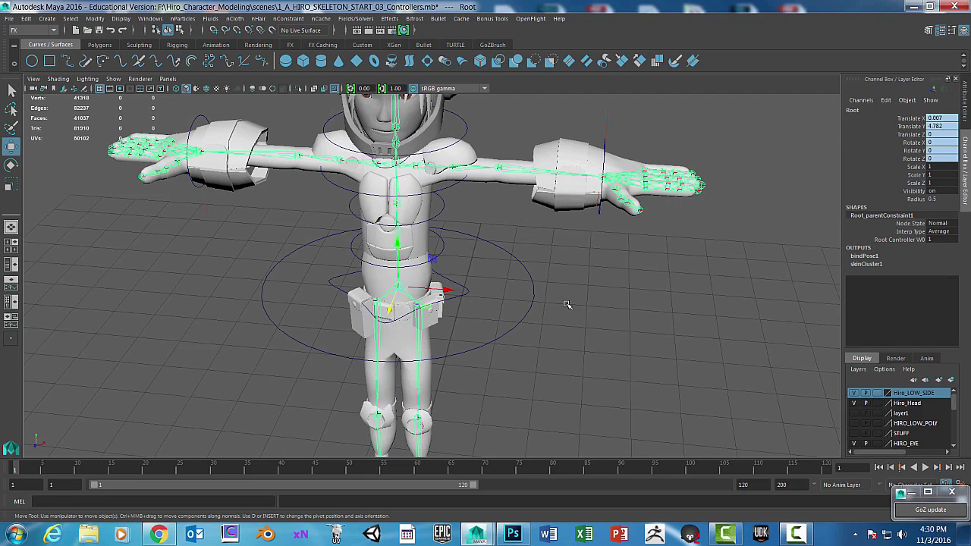
# Step: Inspect the bound mesh and skeleton in wireframe, clear the selection, and check the colorized joints in shaded display
pyautogui.press('4')
pyautogui.scroll(-4, 555, 297)
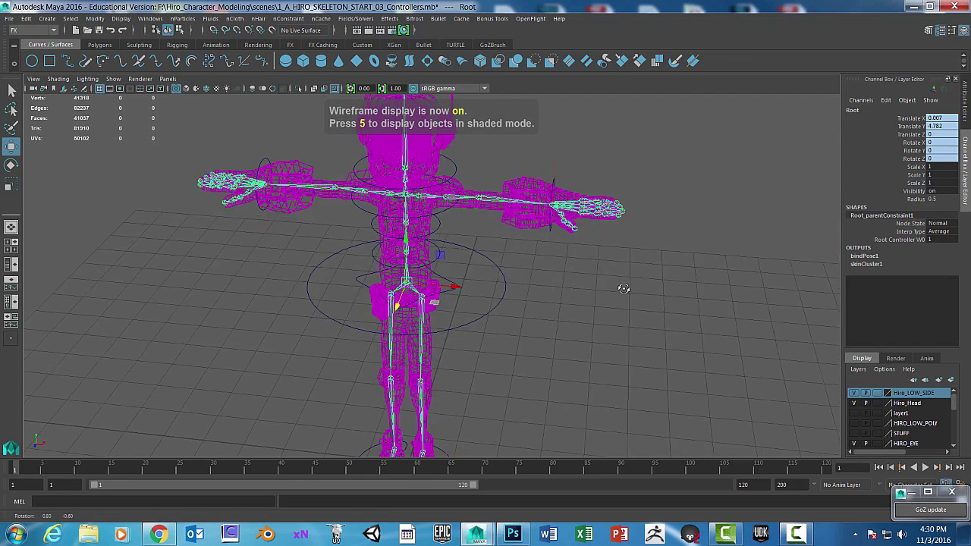
pyautogui.keyDown('alt'); pyautogui.moveTo(624, 288); pyautogui.dragTo(609, 278); pyautogui.keyUp('alt')
pyautogui.scroll(-2, 576, 288)
pyautogui.keyDown('alt'); pyautogui.moveTo(537, 301); pyautogui.dragTo(557, 314); pyautogui.keyUp('alt')
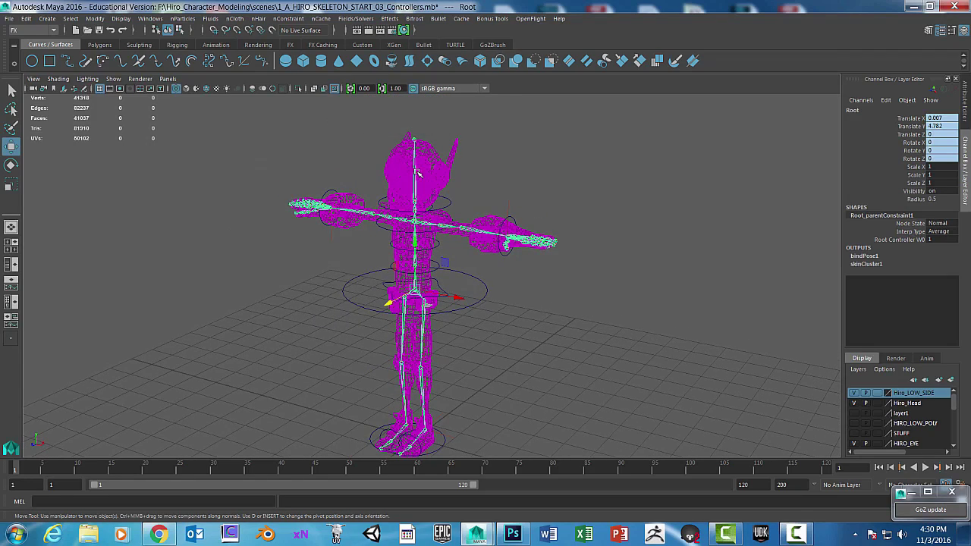
pyautogui.moveTo(611, 282)
pyautogui.keyDown('alt'); pyautogui.mouseDown()
pyautogui.moveTo(594, 280)
pyautogui.moveTo(626, 279)
pyautogui.mouseUp(); pyautogui.keyUp('alt')
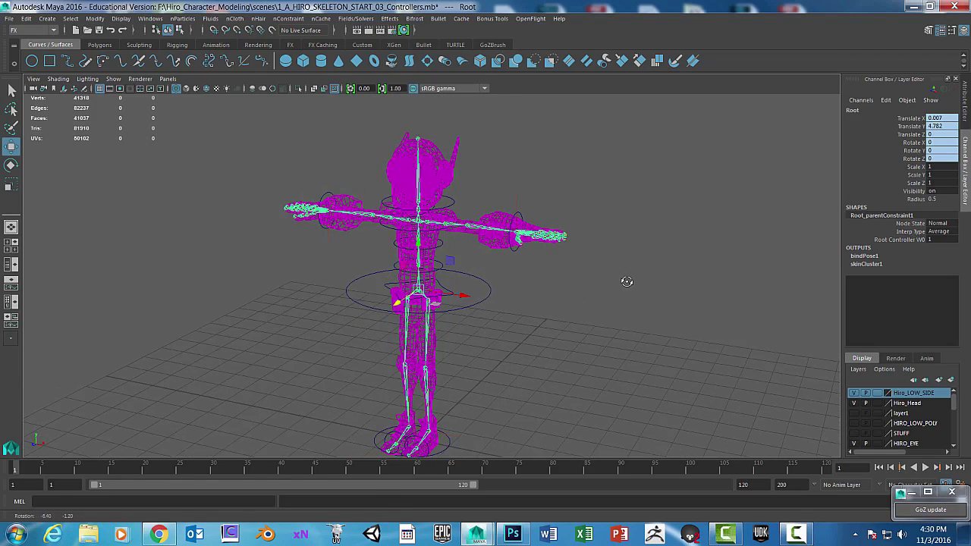
pyautogui.scroll(8, 627, 281)
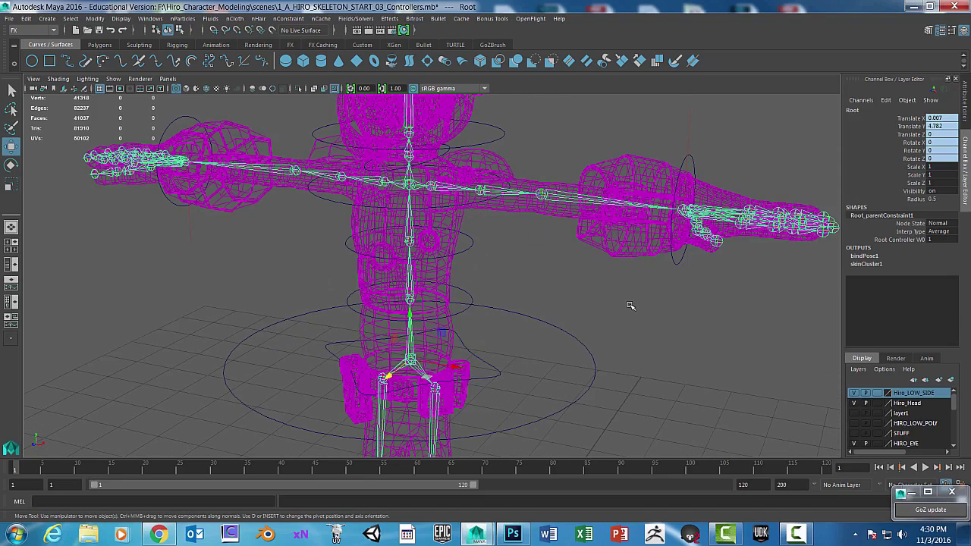
pyautogui.click(600, 345)
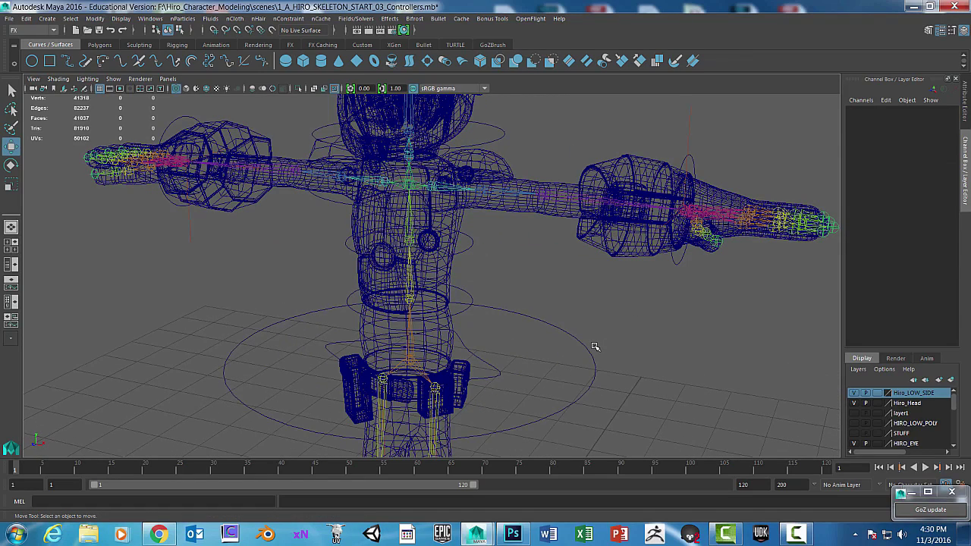
pyautogui.press('5')
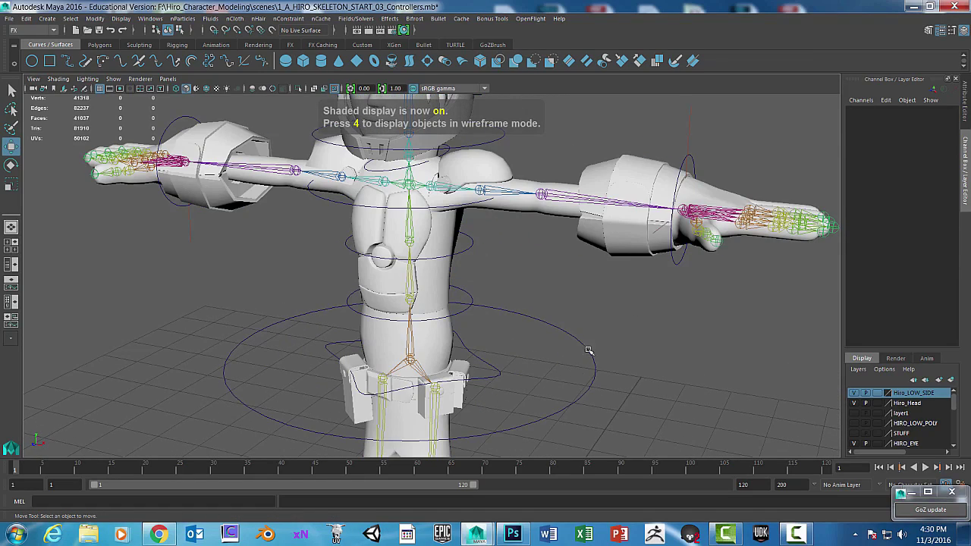
pyautogui.scroll(-5, 659, 352)
pyautogui.keyDown('alt'); pyautogui.moveTo(682, 332); pyautogui.dragTo(641, 313); pyautogui.keyUp('alt')
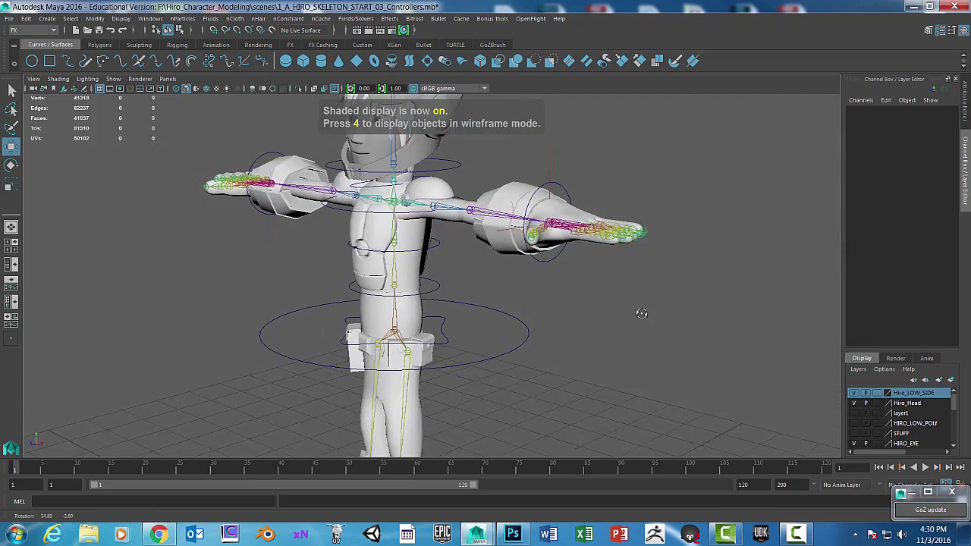
# Step: Examine the bound character and its joints from head to feet, viewing the arms, torso, hips and legs from several angles
pyautogui.moveTo(641, 314)
pyautogui.keyDown('alt'); pyautogui.mouseDown(button='middle')
pyautogui.moveTo(624, 255)
pyautogui.moveTo(635, 264)
pyautogui.moveTo(650, 195)
pyautogui.mouseUp(button='middle'); pyautogui.keyUp('alt')
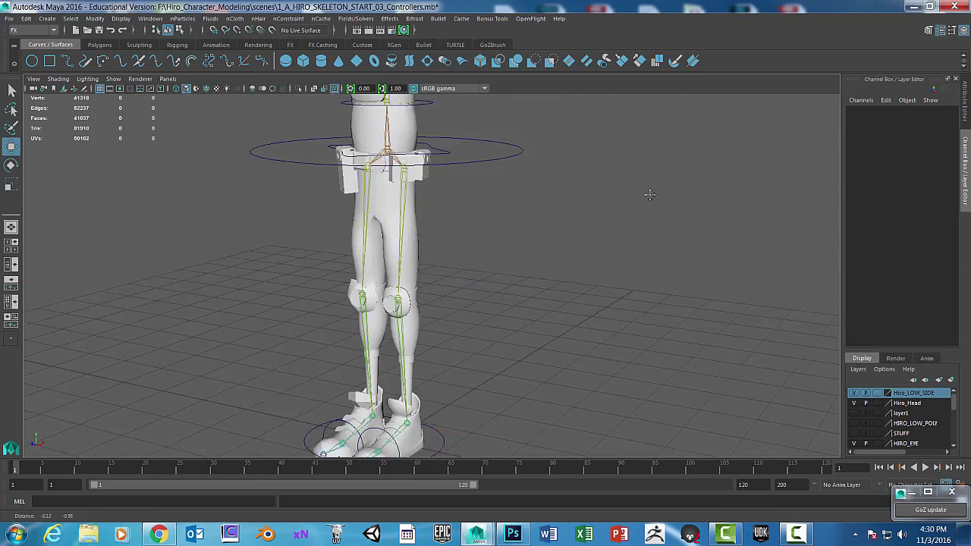
pyautogui.scroll(-4, 615, 217)
pyautogui.keyDown('alt'); pyautogui.moveTo(543, 230); pyautogui.dragTo(568, 283, button='middle'); pyautogui.keyUp('alt')
pyautogui.keyDown('alt'); pyautogui.moveTo(568, 284); pyautogui.dragTo(553, 226); pyautogui.keyUp('alt')
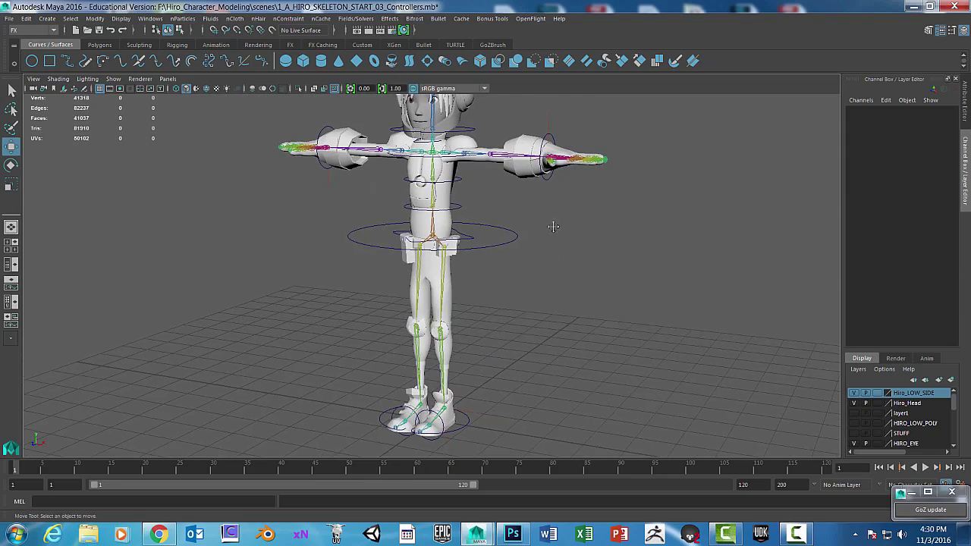
pyautogui.keyDown('alt'); pyautogui.moveTo(553, 227); pyautogui.dragTo(512, 237, button='middle'); pyautogui.keyUp('alt')
pyautogui.scroll(2, 561, 277)
pyautogui.keyDown('alt'); pyautogui.moveTo(562, 279); pyautogui.dragTo(636, 293, button='middle'); pyautogui.keyUp('alt')
pyautogui.scroll(4, 568, 240)
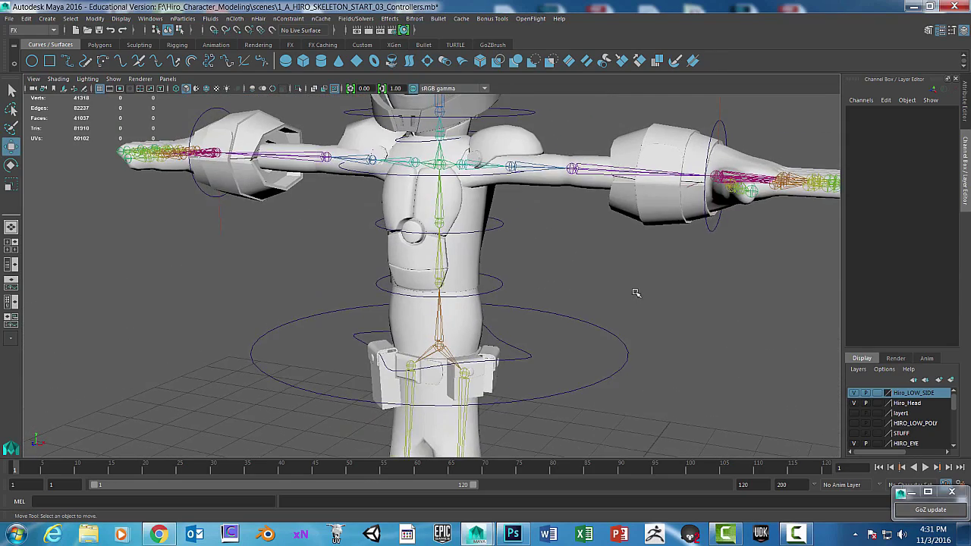
pyautogui.scroll(-2, 635, 293)
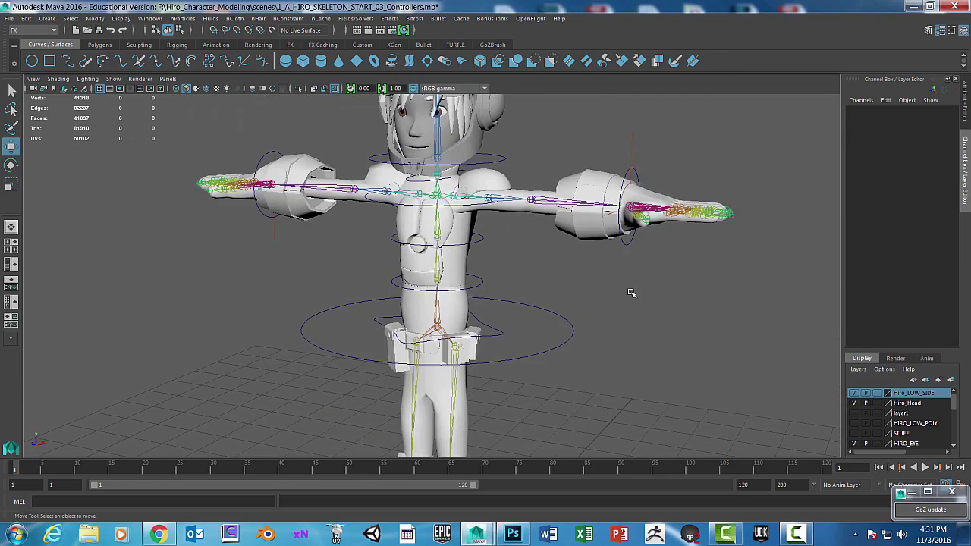
pyautogui.keyDown('alt'); pyautogui.moveTo(636, 293); pyautogui.dragTo(554, 311); pyautogui.keyUp('alt')
pyautogui.keyDown('alt'); pyautogui.moveTo(611, 237); pyautogui.dragTo(602, 202, button='middle'); pyautogui.keyUp('alt')
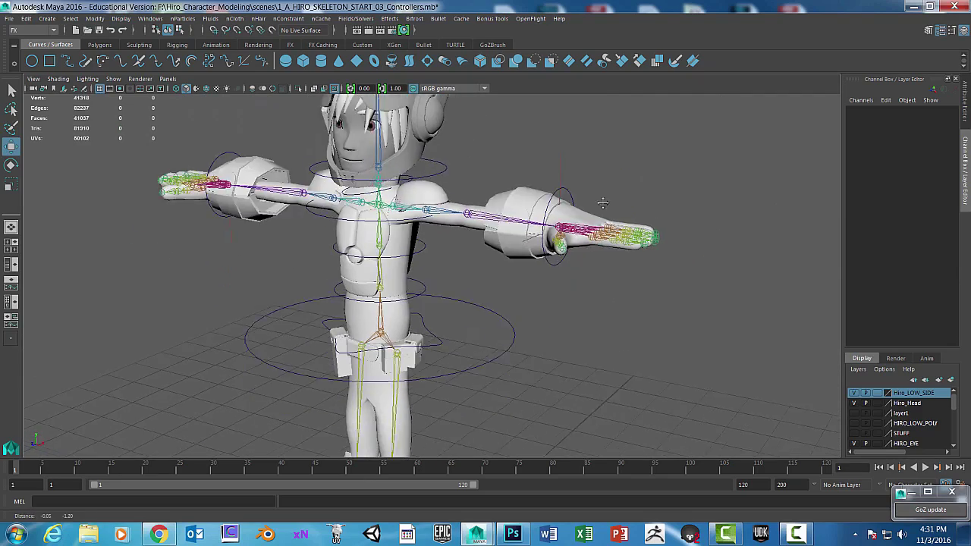
pyautogui.keyDown('alt'); pyautogui.moveTo(549, 369); pyautogui.dragTo(519, 169, button='middle'); pyautogui.keyUp('alt')
pyautogui.keyDown('alt'); pyautogui.moveTo(430, 225); pyautogui.dragTo(516, 350, button='middle'); pyautogui.keyUp('alt')
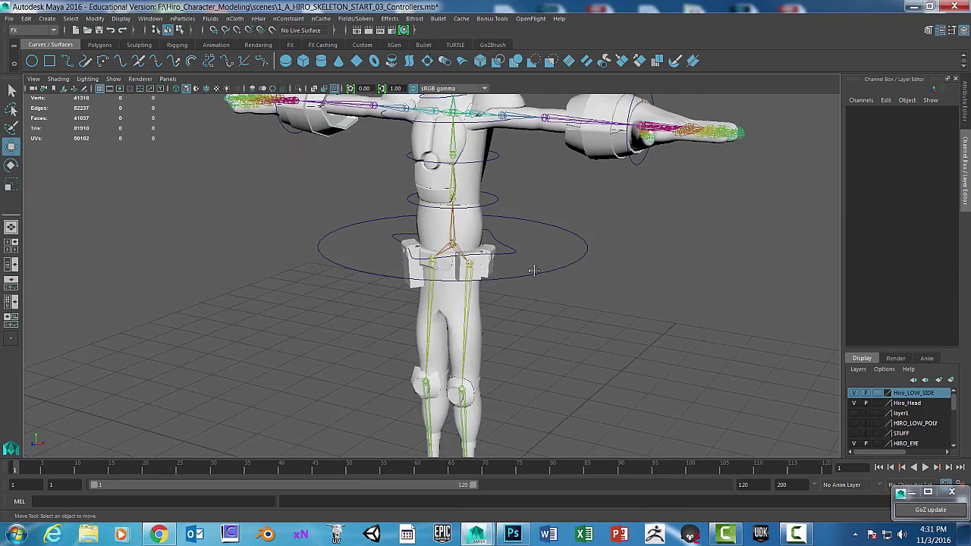
pyautogui.keyDown('alt'); pyautogui.moveTo(533, 269); pyautogui.dragTo(515, 330, button='middle'); pyautogui.keyUp('alt')
# Step: Select the Root joint and the left clavicle joint in turn to check which child joints each one highlights
pyautogui.click(430, 309)
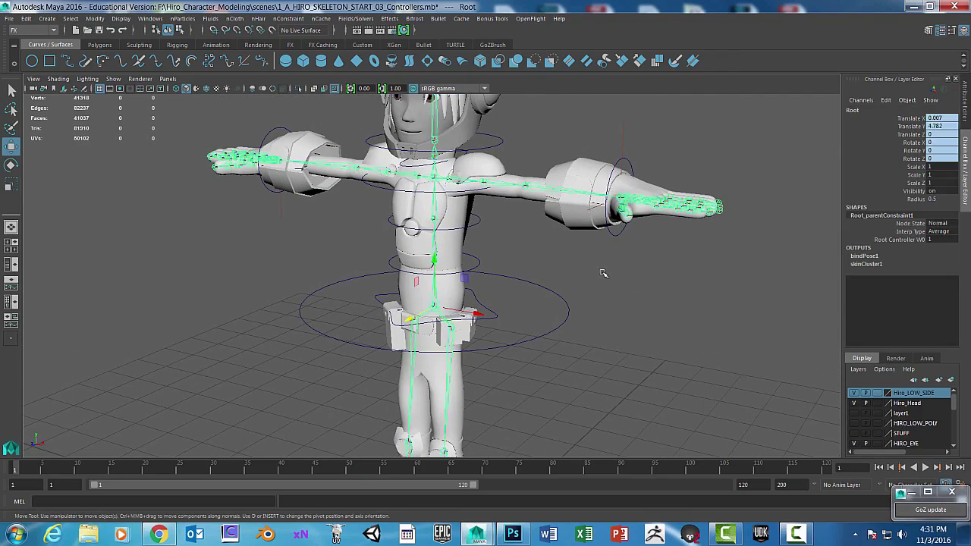
pyautogui.keyDown('alt'); pyautogui.moveTo(603, 273); pyautogui.dragTo(457, 254); pyautogui.keyUp('alt')
pyautogui.click(435, 221)
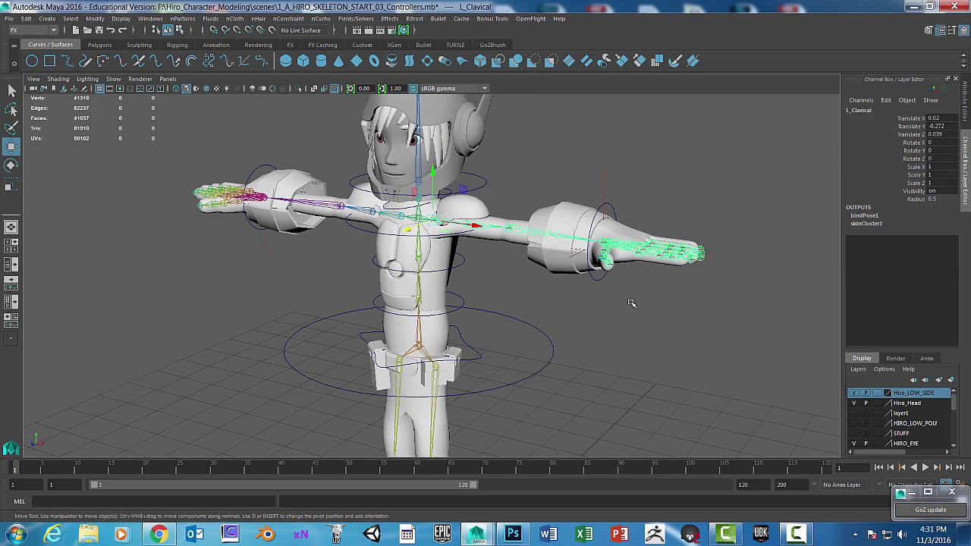
pyautogui.moveTo(613, 288)
pyautogui.keyDown('alt'); pyautogui.mouseDown()
pyautogui.moveTo(646, 302)
pyautogui.moveTo(614, 288)
pyautogui.mouseUp(); pyautogui.keyUp('alt')
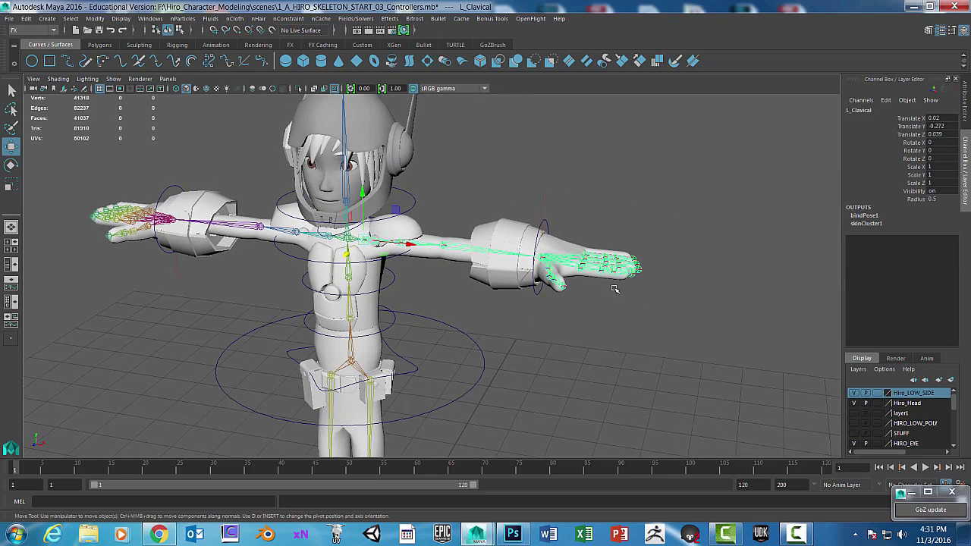
# Step: Test the left arm's deformation by moving L_HAND_Controller about -0.386 in X, and inspect the L_Elbow and L_Shoulder joints
pyautogui.click(549, 225)
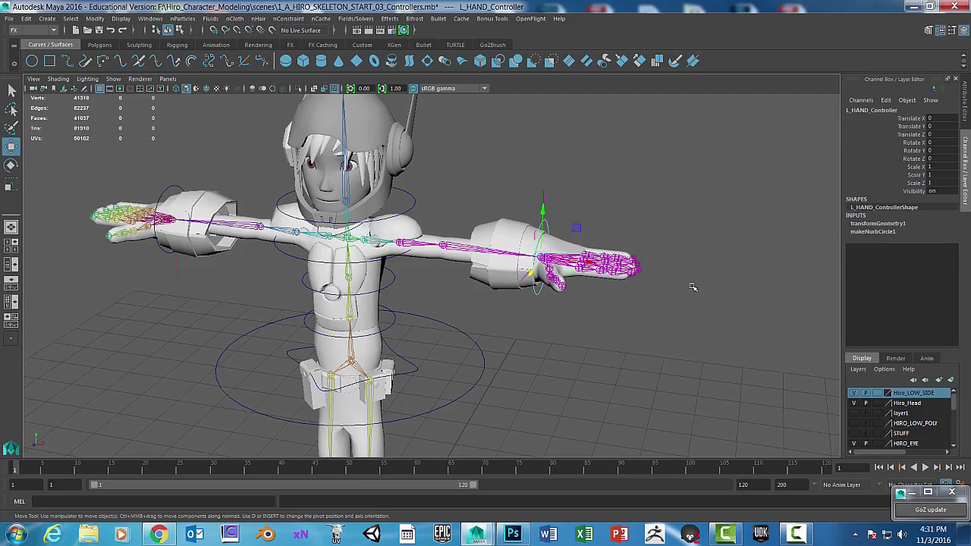
pyautogui.moveTo(690, 284)
pyautogui.keyDown('alt'); pyautogui.mouseDown()
pyautogui.moveTo(622, 269)
pyautogui.moveTo(633, 292)
pyautogui.moveTo(675, 278)
pyautogui.mouseUp(); pyautogui.keyUp('alt')
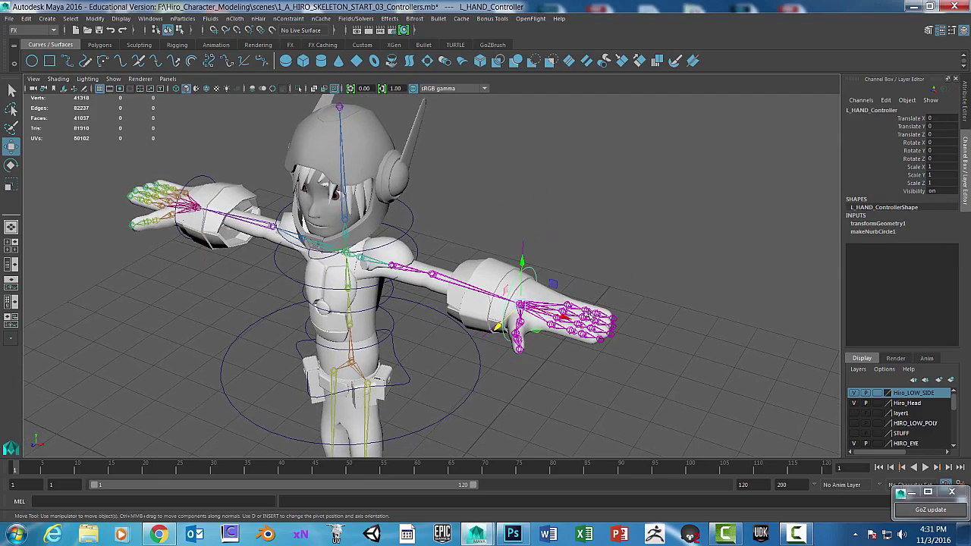
pyautogui.moveTo(563, 317); pyautogui.dragTo(507, 271)
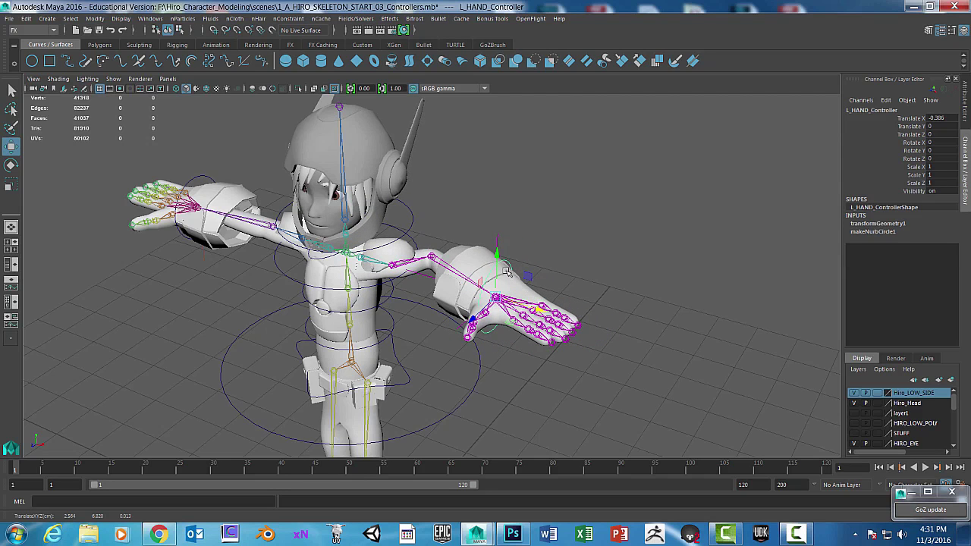
pyautogui.click(431, 258)
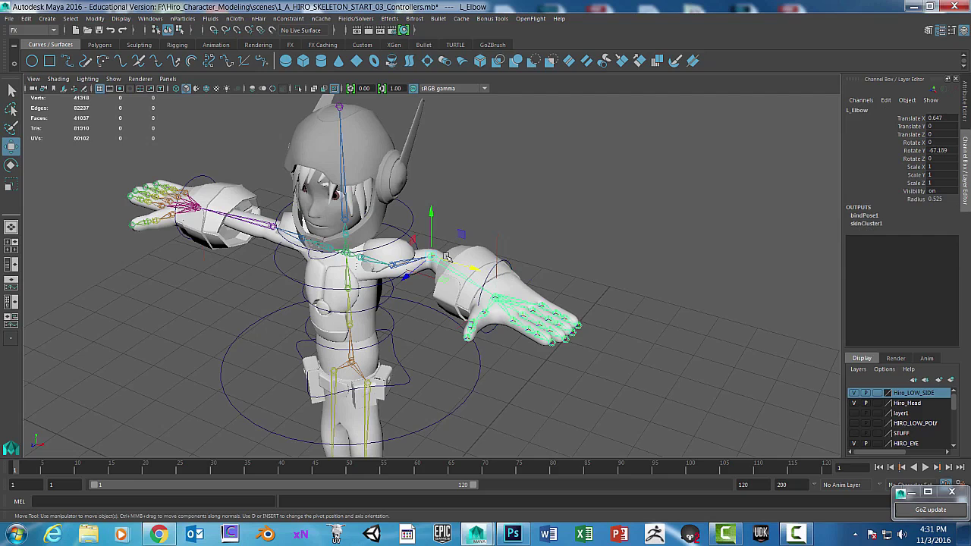
pyautogui.click(393, 264)
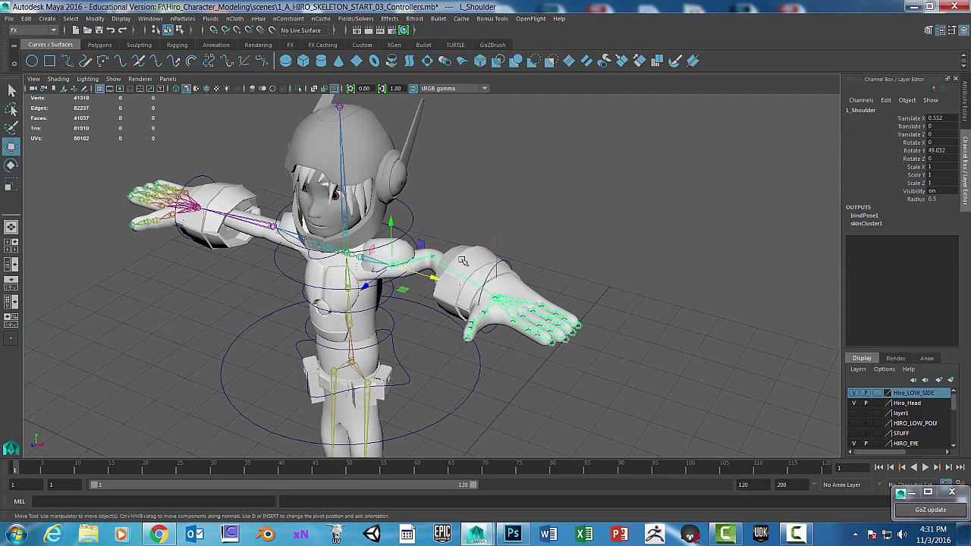
# Step: Undo the joint selections and the test move of the left hand controller
pyautogui.hotkey('ctrl', 'z')
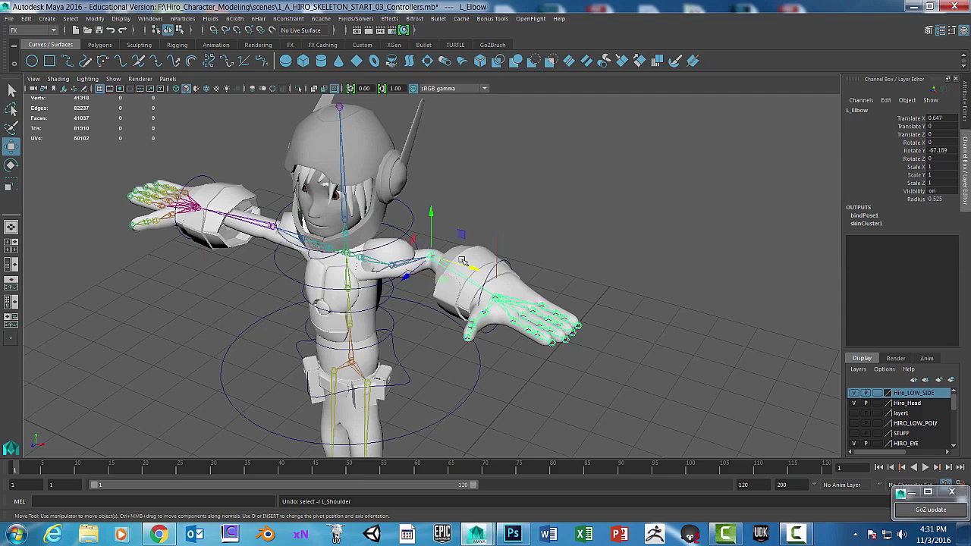
pyautogui.hotkey('ctrl', 'z')
pyautogui.hotkey('ctrl', 'z')
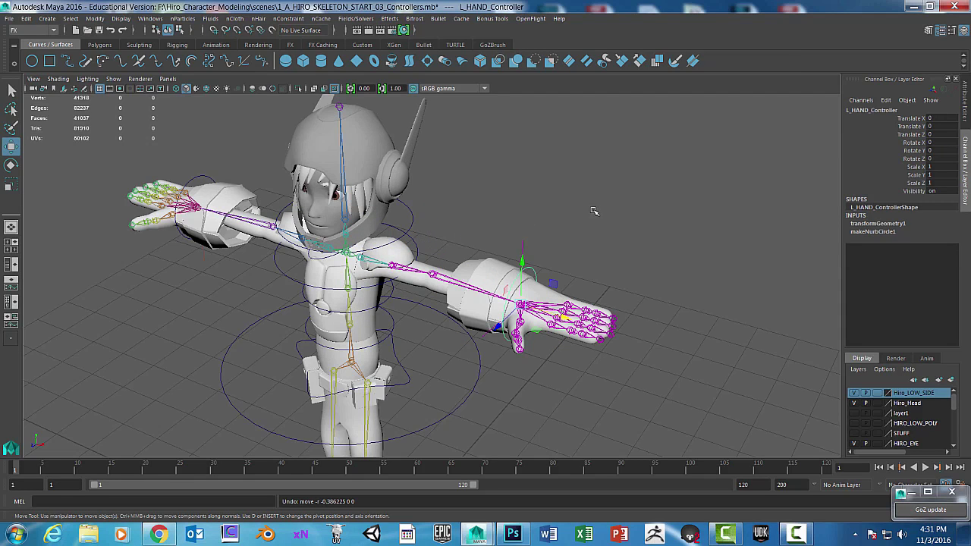
# Step: Test the head's deformation by rotating NECK_Controller -60 degrees in X and view it from the front
pyautogui.keyDown('alt'); pyautogui.moveTo(612, 217); pyautogui.dragTo(485, 302); pyautogui.keyUp('alt')
pyautogui.click(461, 302)
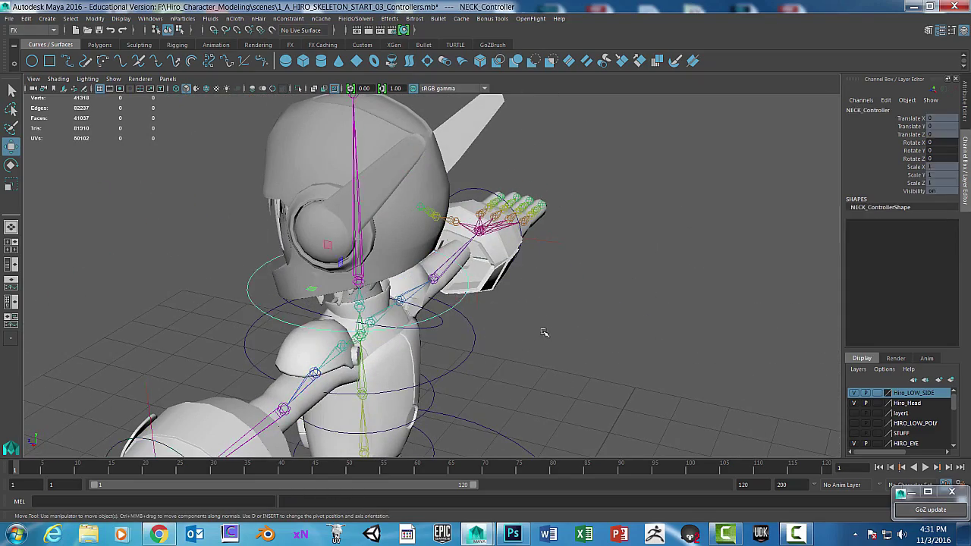
pyautogui.keyDown('alt'); pyautogui.moveTo(545, 333); pyautogui.dragTo(576, 309); pyautogui.keyUp('alt')
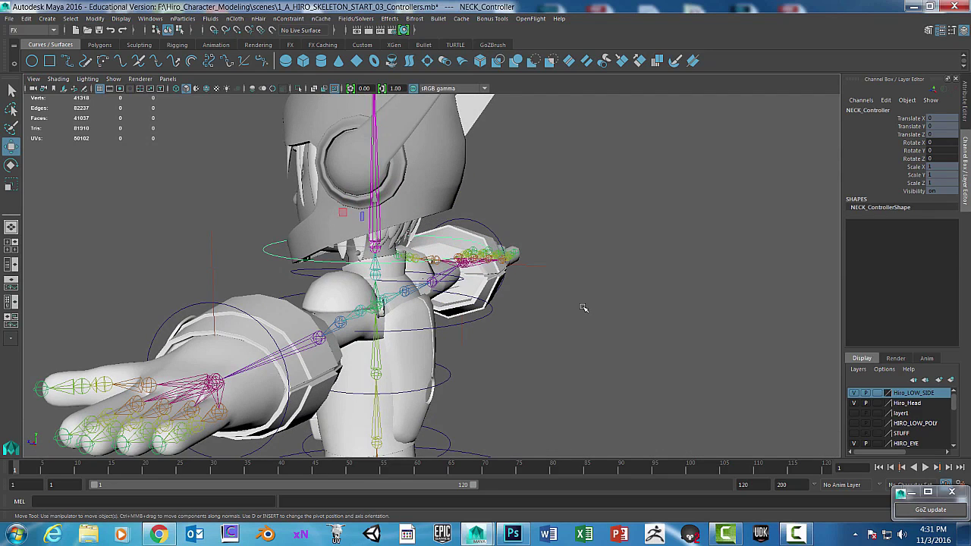
pyautogui.press('e')
pyautogui.moveTo(522, 240)
pyautogui.keyDown('alt'); pyautogui.mouseDown()
pyautogui.moveTo(565, 245)
pyautogui.moveTo(518, 191)
pyautogui.moveTo(476, 263)
pyautogui.moveTo(526, 248)
pyautogui.moveTo(517, 242)
pyautogui.mouseUp(); pyautogui.keyUp('alt')
pyautogui.keyDown('alt'); pyautogui.moveTo(455, 288); pyautogui.dragTo(547, 307); pyautogui.keyUp('alt')
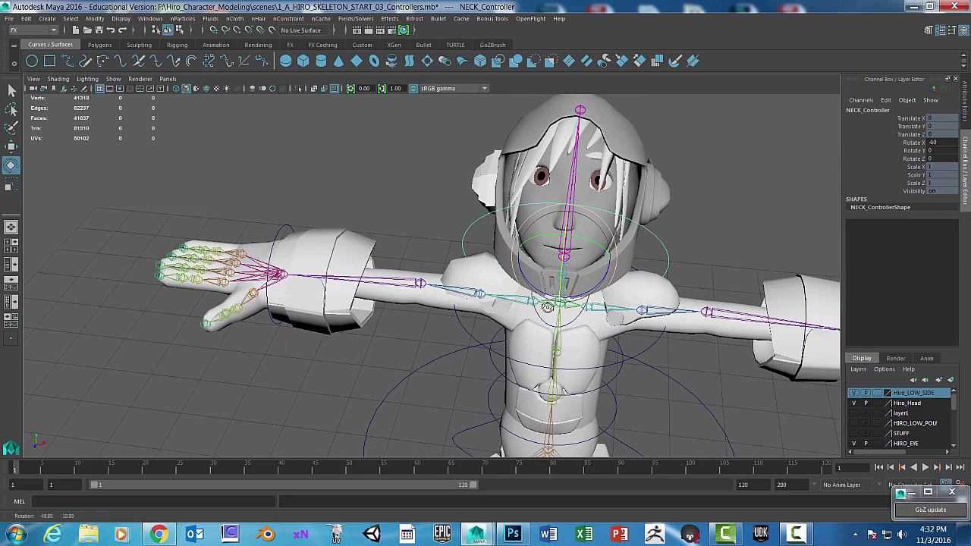
# Step: Undo the neck controller's X rotation, try a 22.5-degree Z rotation, and undo that as well
pyautogui.hotkey('ctrl', 'z')
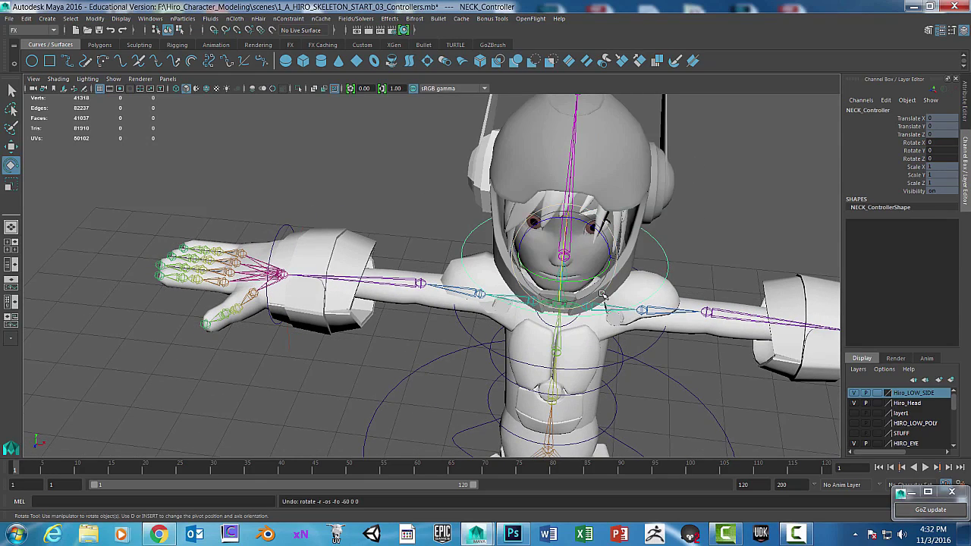
pyautogui.keyDown('alt'); pyautogui.moveTo(630, 263); pyautogui.dragTo(570, 221); pyautogui.keyUp('alt')
pyautogui.hotkey('ctrl', 'z')
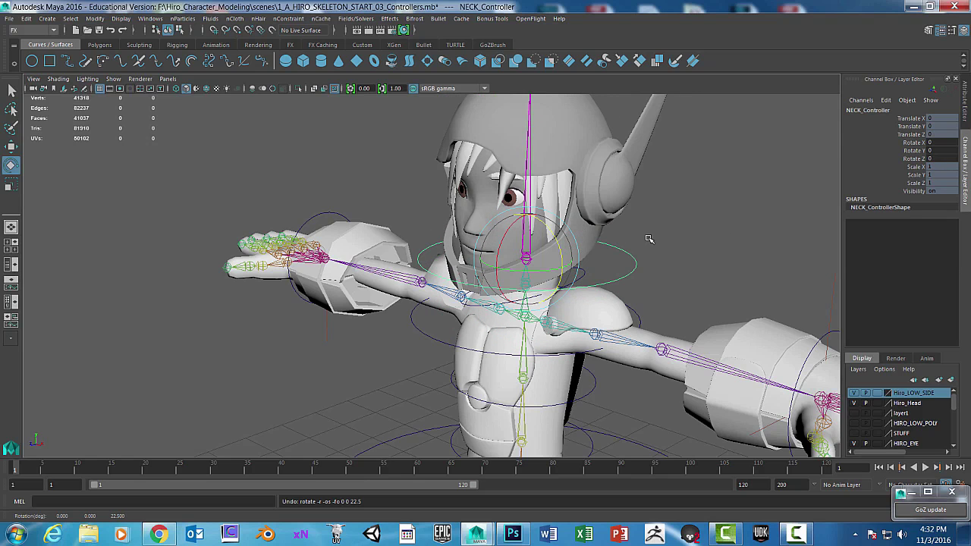
# Step: Examine the skinned mesh around the neck, shoulders, torso and hips from the front and at an angle
pyautogui.keyDown('alt'); pyautogui.moveTo(750, 231); pyautogui.dragTo(675, 230); pyautogui.keyUp('alt')
pyautogui.keyDown('alt'); pyautogui.moveTo(676, 230); pyautogui.dragTo(689, 251, button='right'); pyautogui.keyUp('alt')
pyautogui.keyDown('alt'); pyautogui.moveTo(689, 251); pyautogui.dragTo(596, 206); pyautogui.keyUp('alt')
pyautogui.keyDown('alt'); pyautogui.moveTo(595, 207); pyautogui.dragTo(590, 204, button='middle'); pyautogui.keyUp('alt')
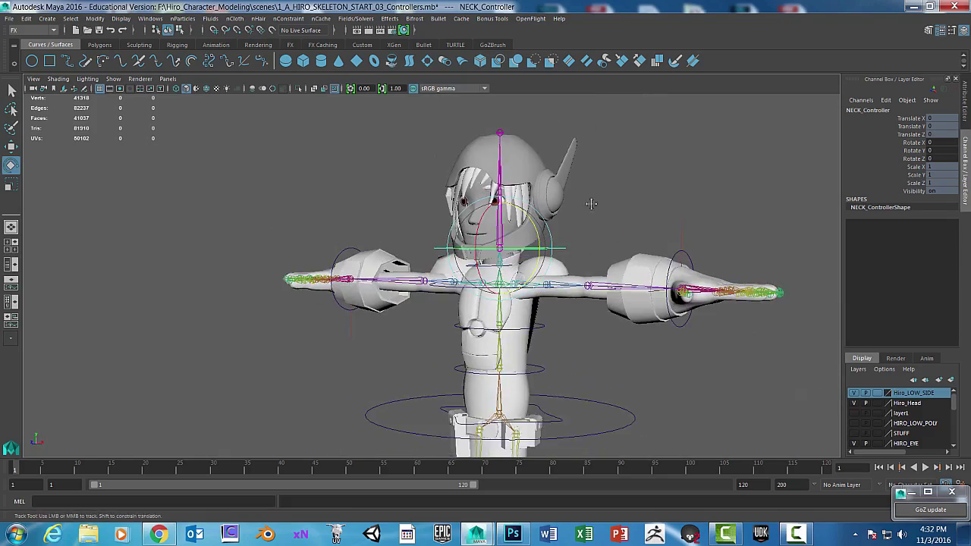
pyautogui.scroll(5, 591, 203)
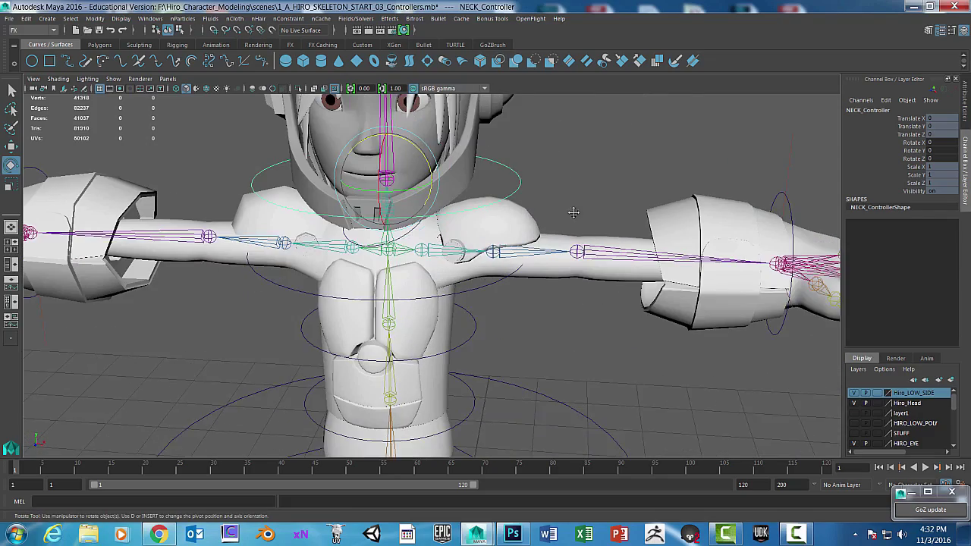
pyautogui.keyDown('alt'); pyautogui.moveTo(573, 213); pyautogui.dragTo(604, 216, button='middle'); pyautogui.keyUp('alt')
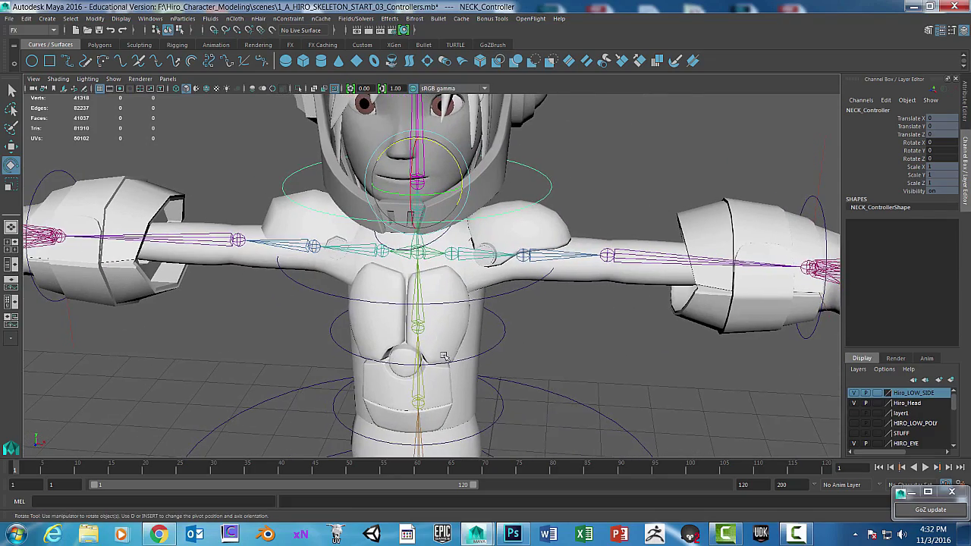
pyautogui.keyDown('alt'); pyautogui.moveTo(532, 334); pyautogui.dragTo(483, 224, button='middle'); pyautogui.keyUp('alt')
pyautogui.scroll(-2, 484, 223)
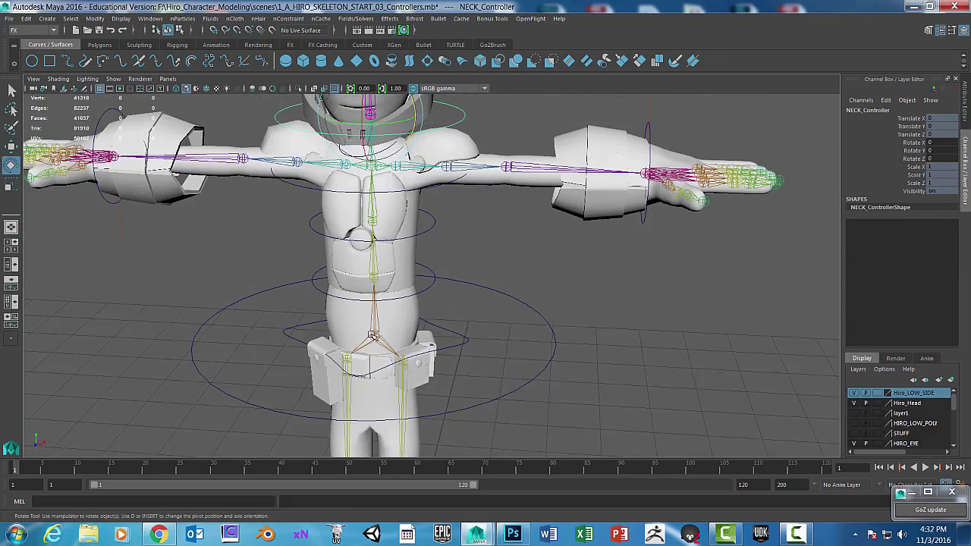
# Step: Select the Root joint and open the Paint Skin Weights tool with its settings
pyautogui.click(369, 334)
pyautogui.scroll(-2, 541, 305)
pyautogui.keyDown('alt'); pyautogui.moveTo(540, 305); pyautogui.dragTo(571, 277); pyautogui.keyUp('alt')
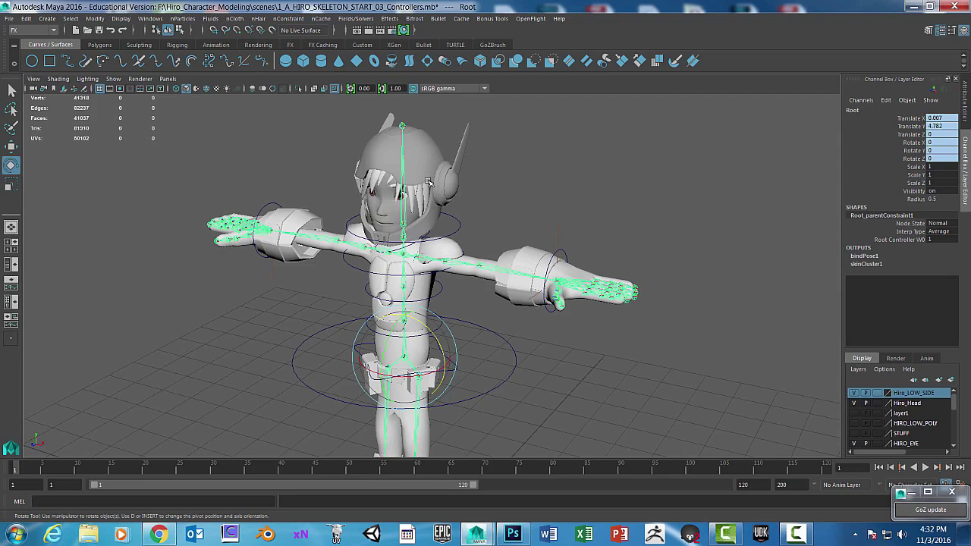
pyautogui.press('space')
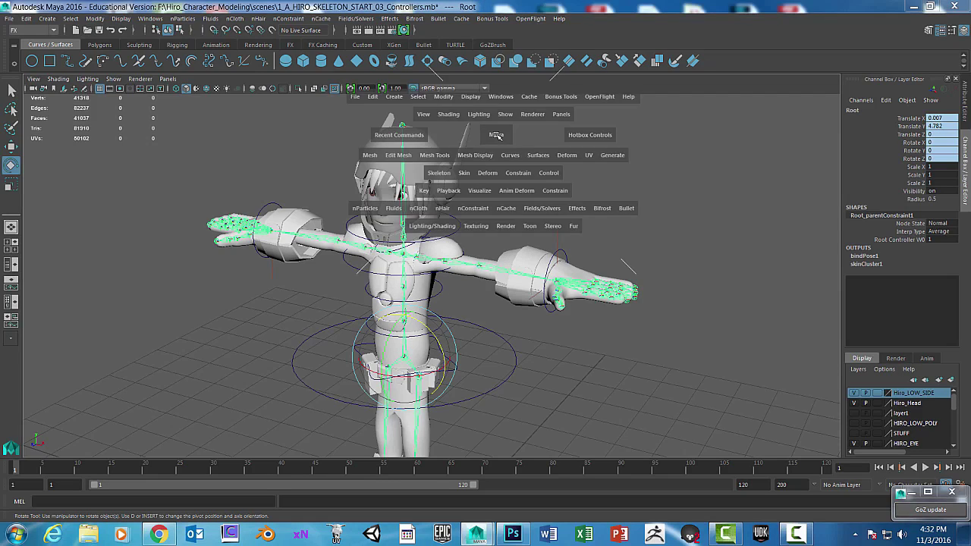
pyautogui.click(464, 173)
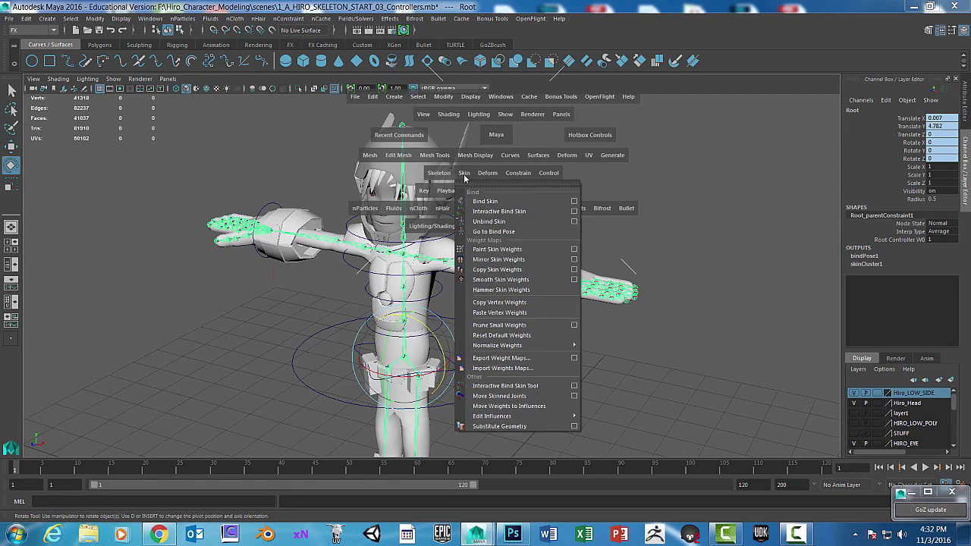
pyautogui.click(574, 249)
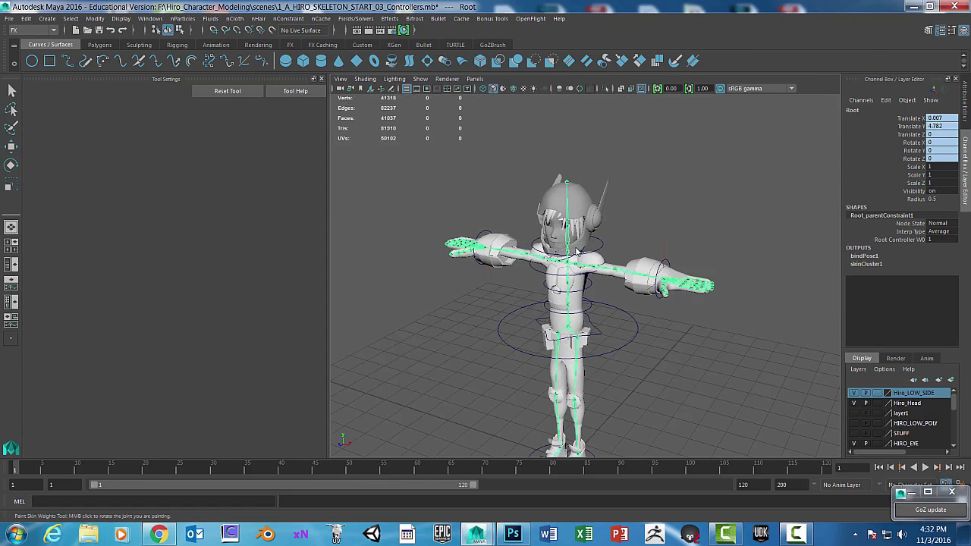
# Step: Review the upper body and browse the joint influences, choosing AB, L_Shoulder and Root in turn
pyautogui.keyDown('alt'); pyautogui.moveTo(494, 213); pyautogui.dragTo(451, 135, button='middle'); pyautogui.keyUp('alt')
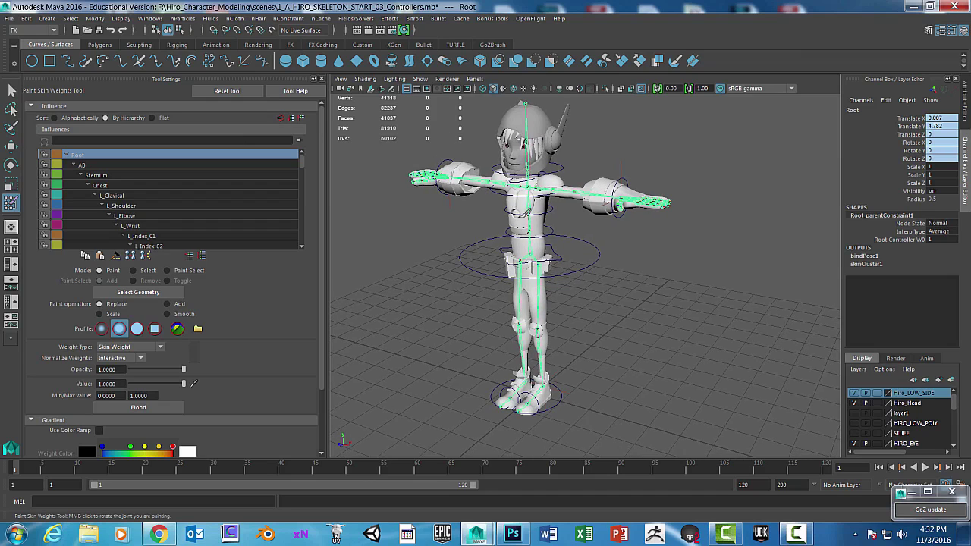
pyautogui.scroll(5, 416, 224)
pyautogui.scroll(-2, 536, 176)
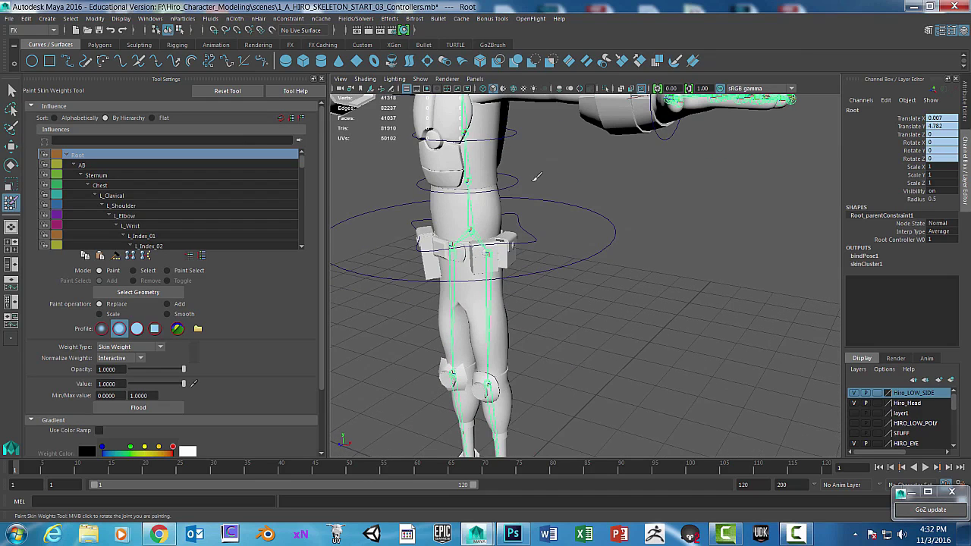
pyautogui.moveTo(554, 176)
pyautogui.keyDown('alt'); pyautogui.mouseDown(button='middle')
pyautogui.moveTo(553, 284)
pyautogui.moveTo(576, 316)
pyautogui.mouseUp(button='middle'); pyautogui.keyUp('alt')
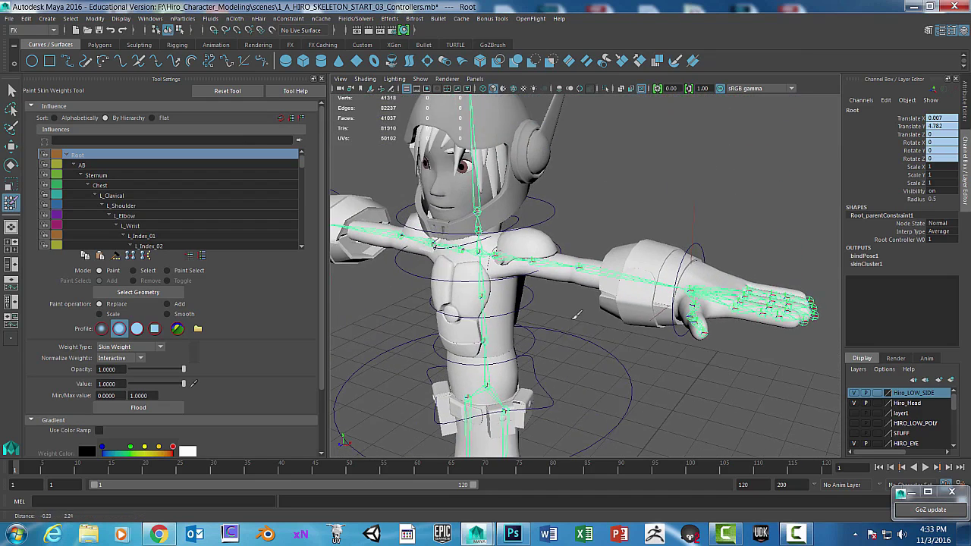
pyautogui.click(103, 177)
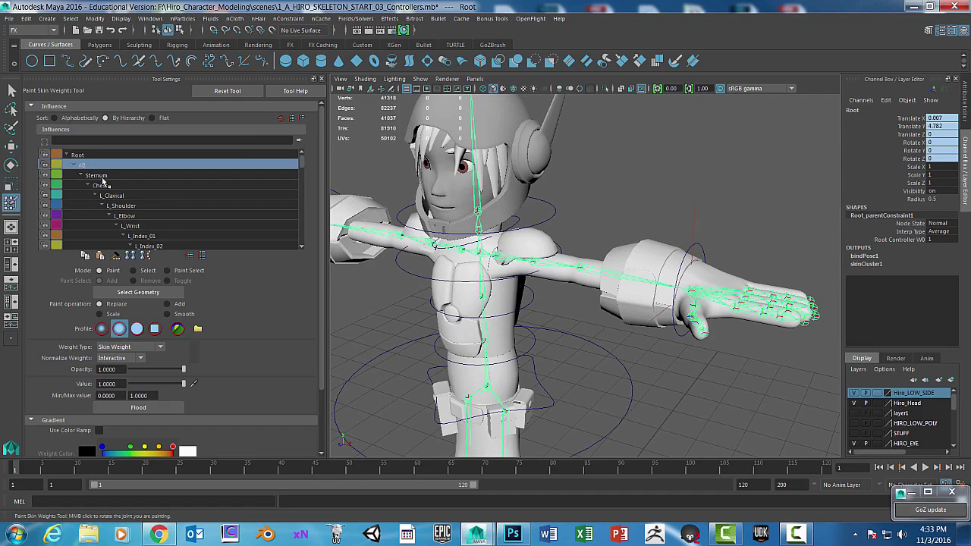
pyautogui.click(133, 205)
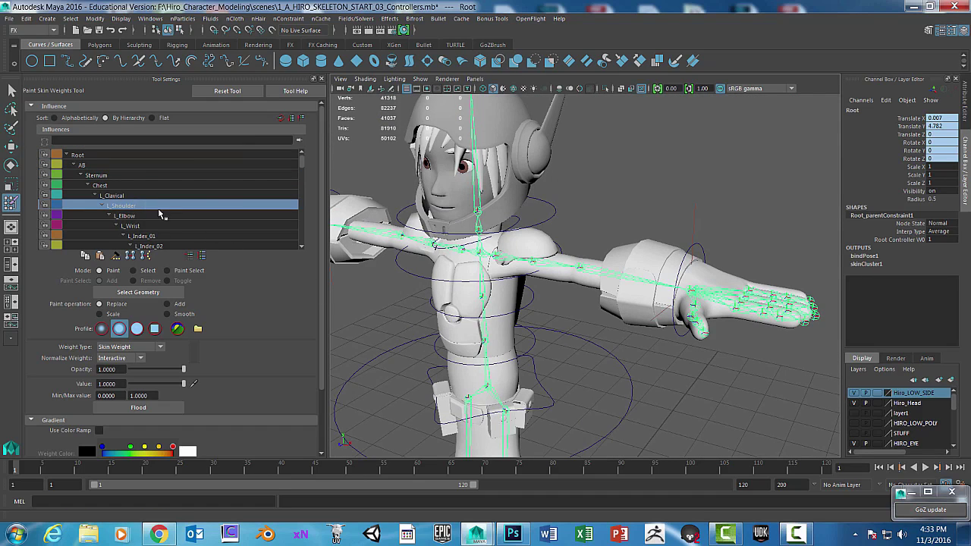
pyautogui.click(86, 156)
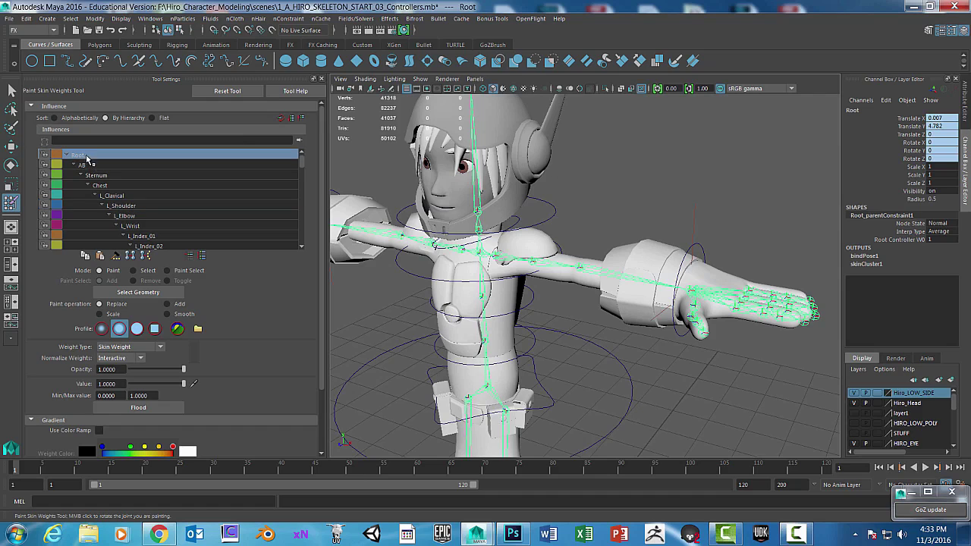
# Step: Browse the joint influences through the arms, fingers and legs, trying several left-arm and spine joints and returning to Root
pyautogui.click(129, 217)
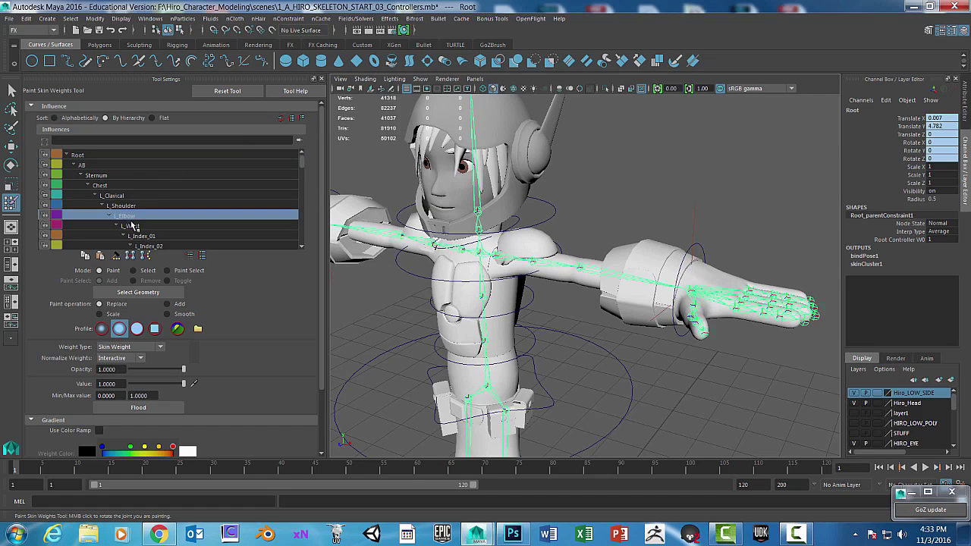
pyautogui.click(133, 225)
pyautogui.click(126, 207)
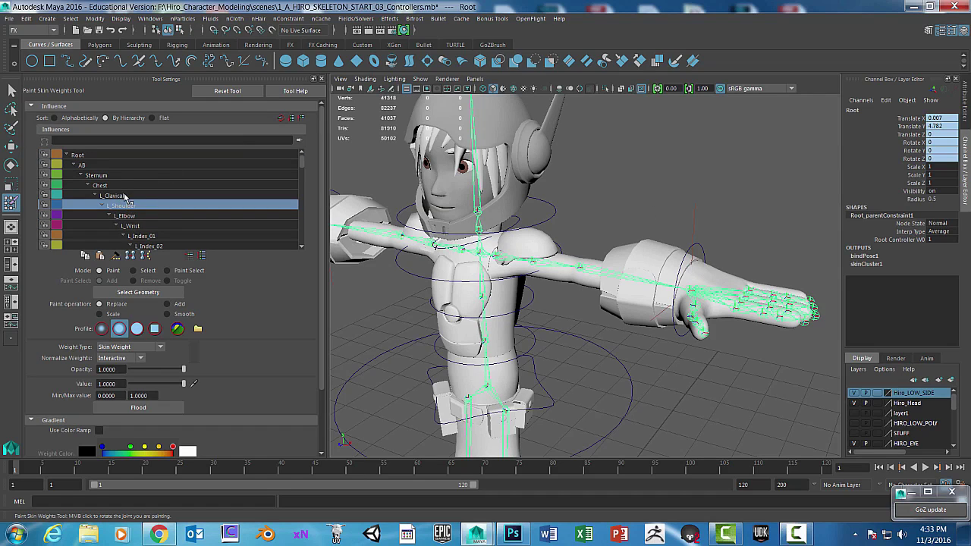
pyautogui.click(91, 175)
pyautogui.click(80, 157)
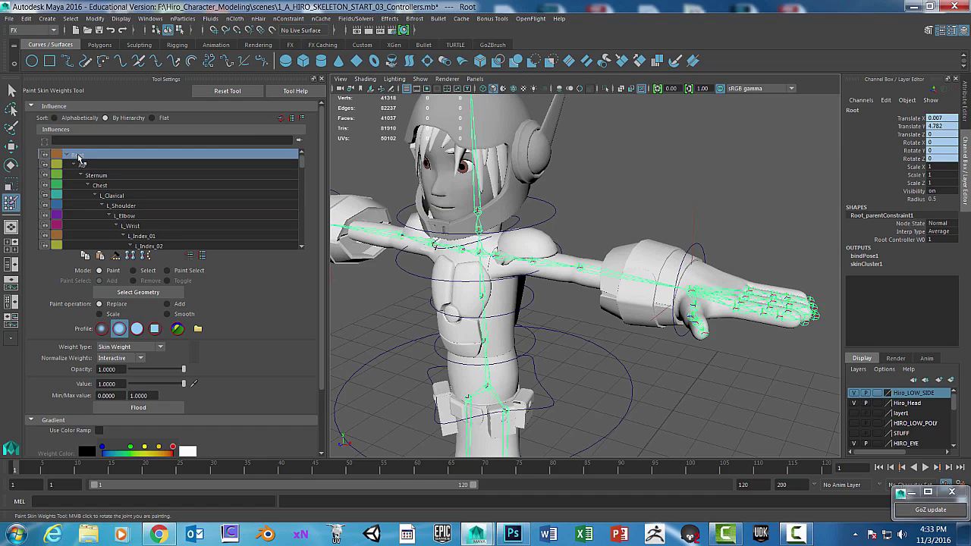
pyautogui.scroll(-7, 141, 185)
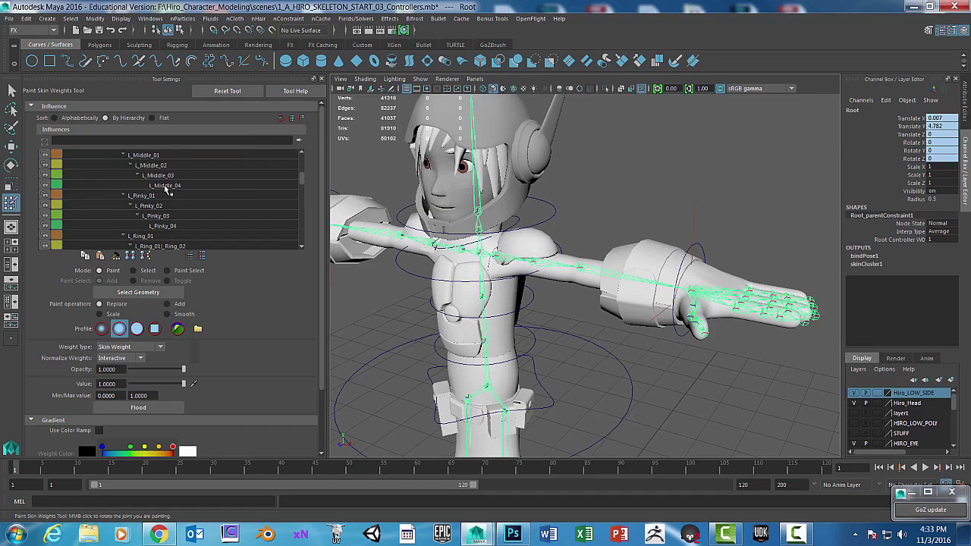
pyautogui.scroll(-10, 173, 196)
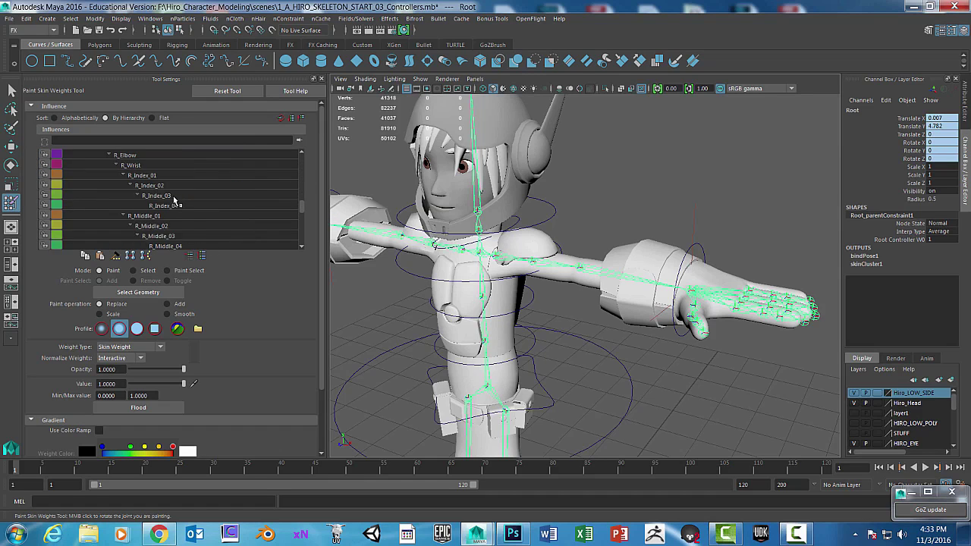
pyautogui.scroll(-4, 173, 202)
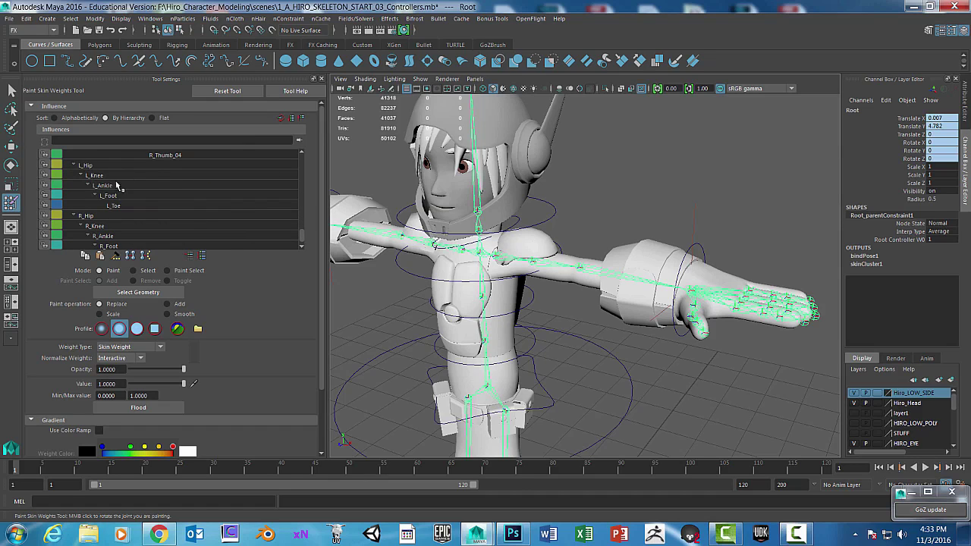
pyautogui.scroll(3, 188, 199)
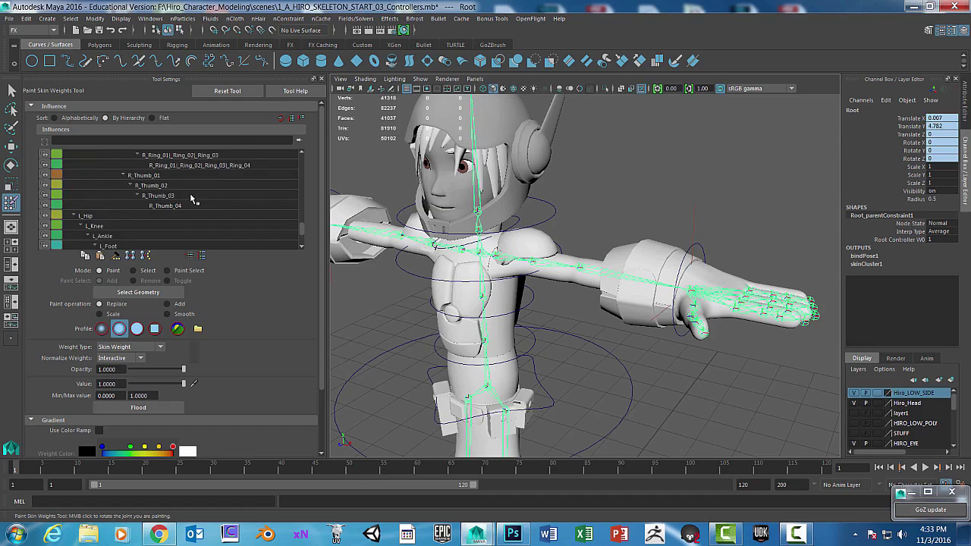
pyautogui.scroll(15, 186, 217)
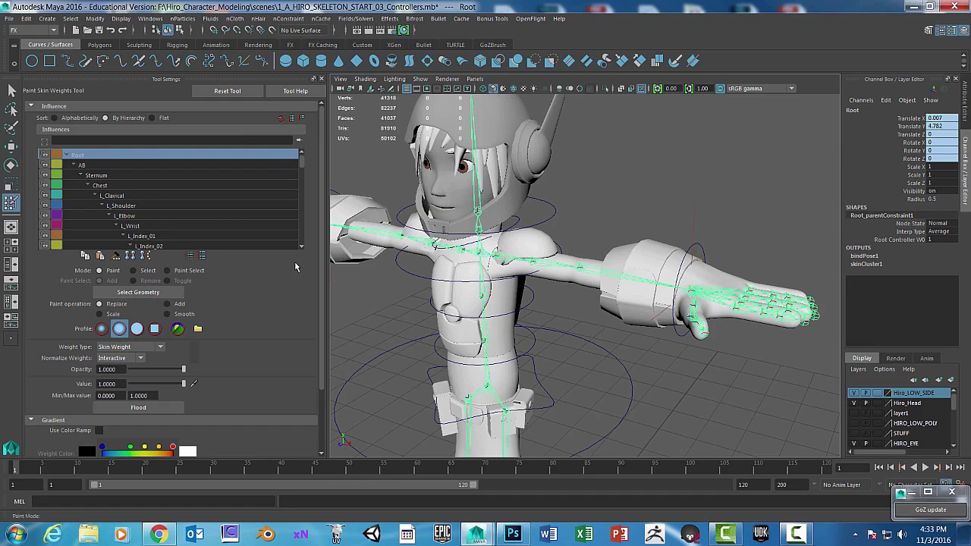
# Step: Compare the Select and Paint Select modes, return to Paint mode and select the skinned geometry to display the Root weights
pyautogui.click(136, 271)
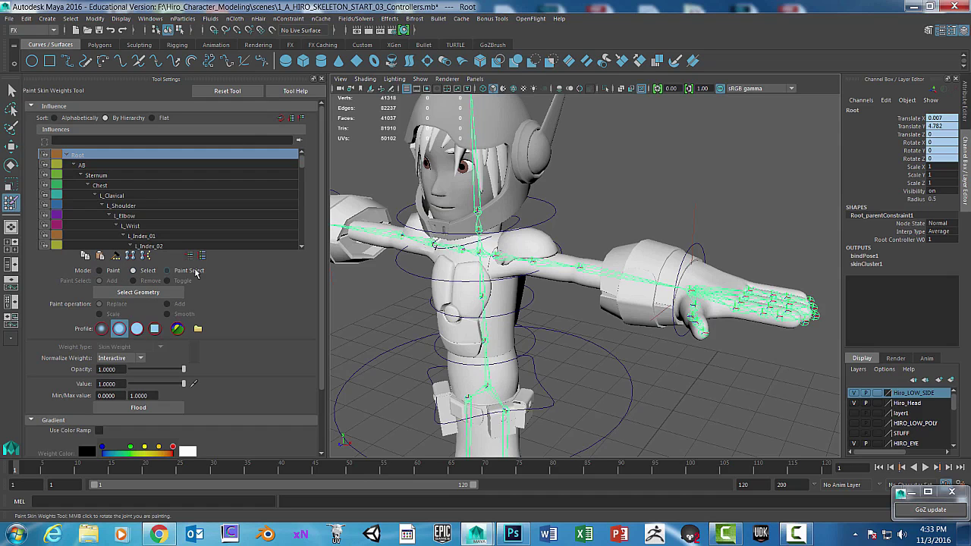
pyautogui.click(166, 271)
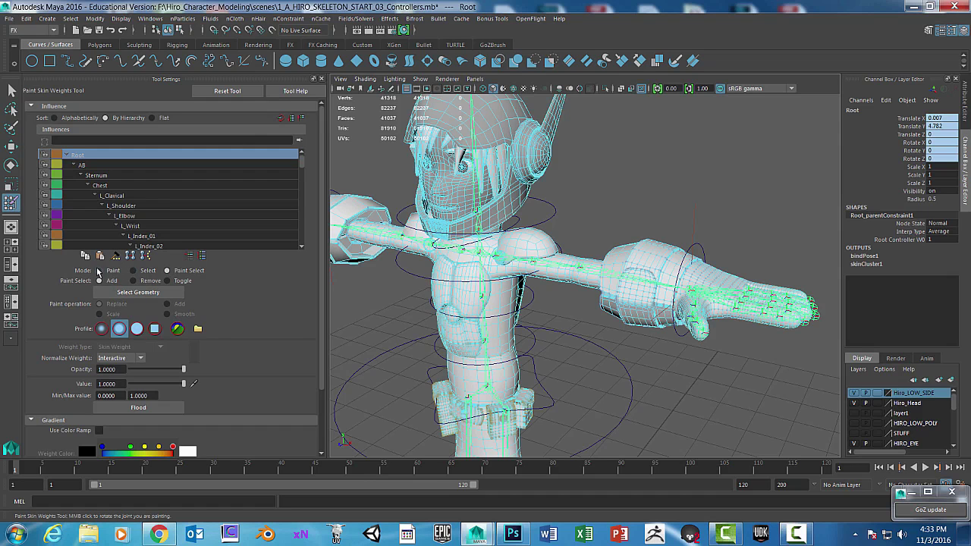
pyautogui.click(99, 271)
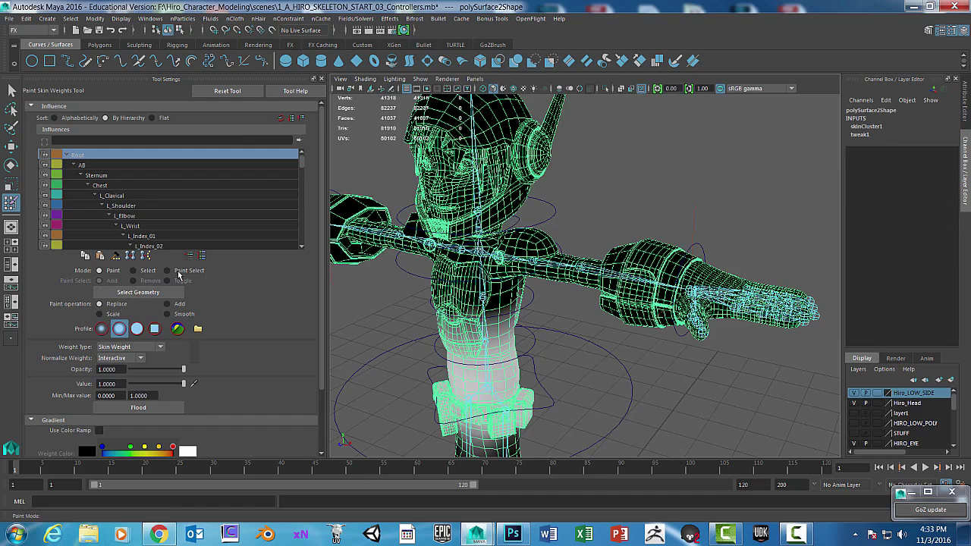
pyautogui.click(134, 271)
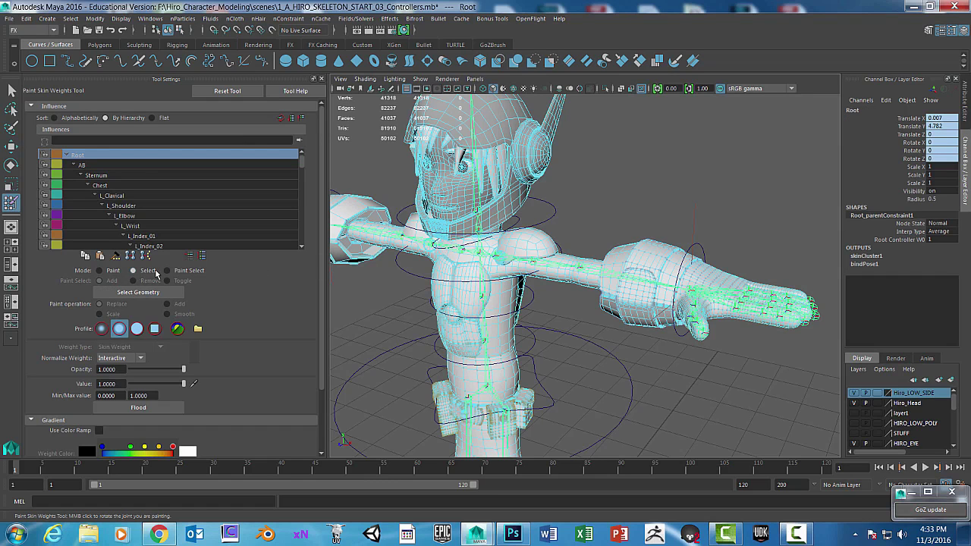
pyautogui.click(169, 271)
pyautogui.click(133, 271)
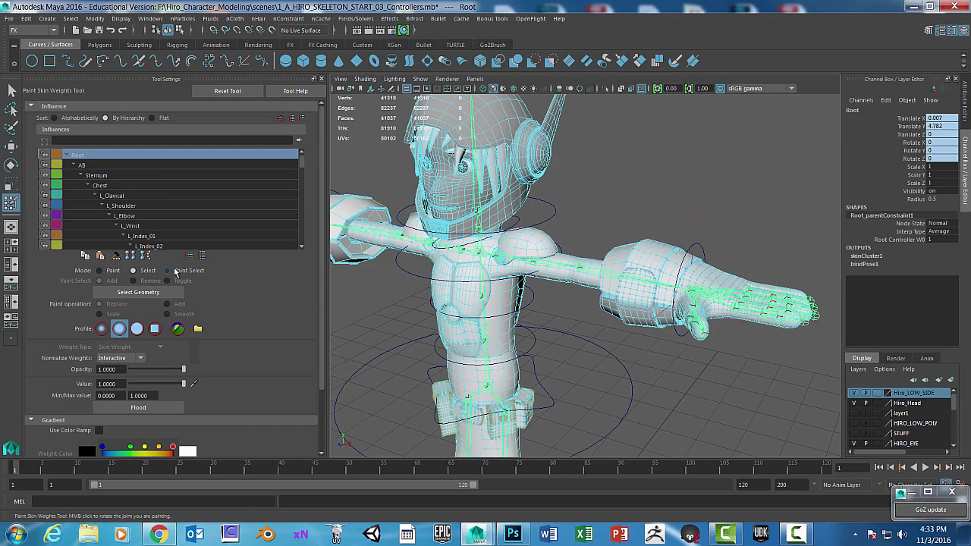
pyautogui.click(99, 271)
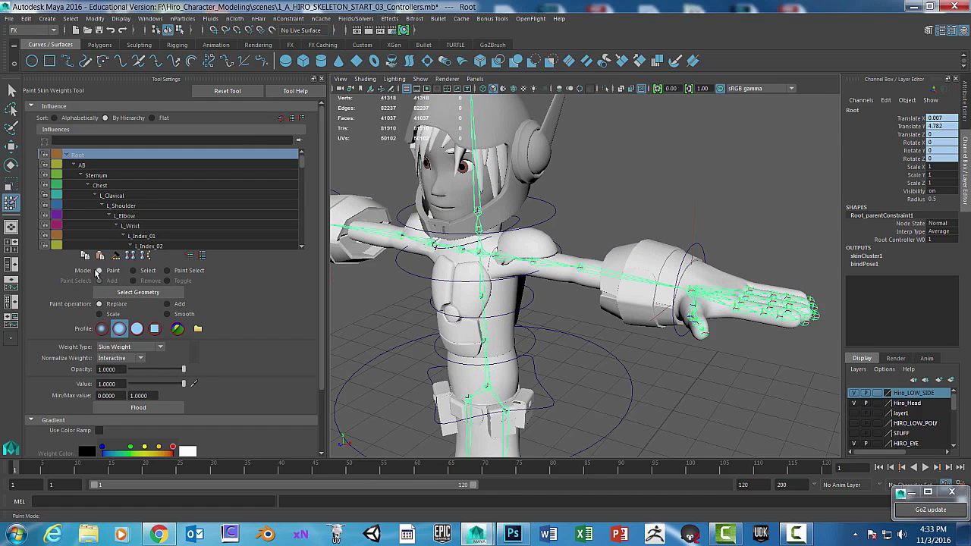
pyautogui.click(138, 293)
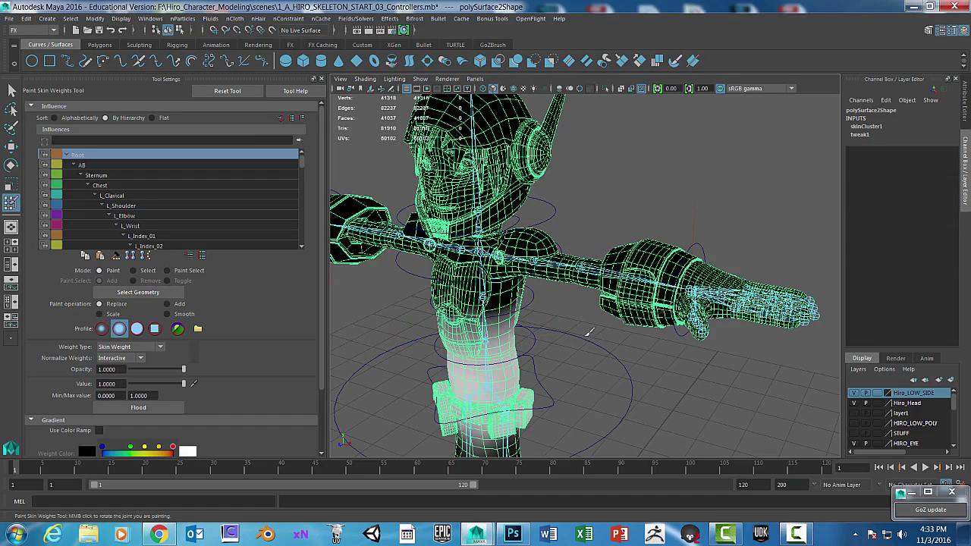
# Step: Inspect the weight distribution of the AB and Sternum influences on the torso, and return to Root
pyautogui.keyDown('alt'); pyautogui.moveTo(593, 335); pyautogui.dragTo(531, 310); pyautogui.keyUp('alt')
pyautogui.click(84, 166)
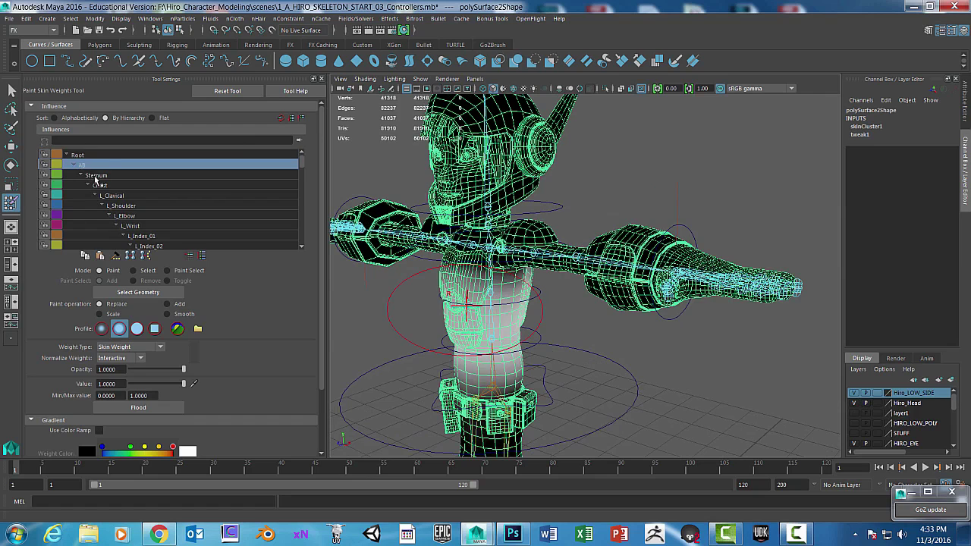
pyautogui.click(94, 175)
pyautogui.click(80, 155)
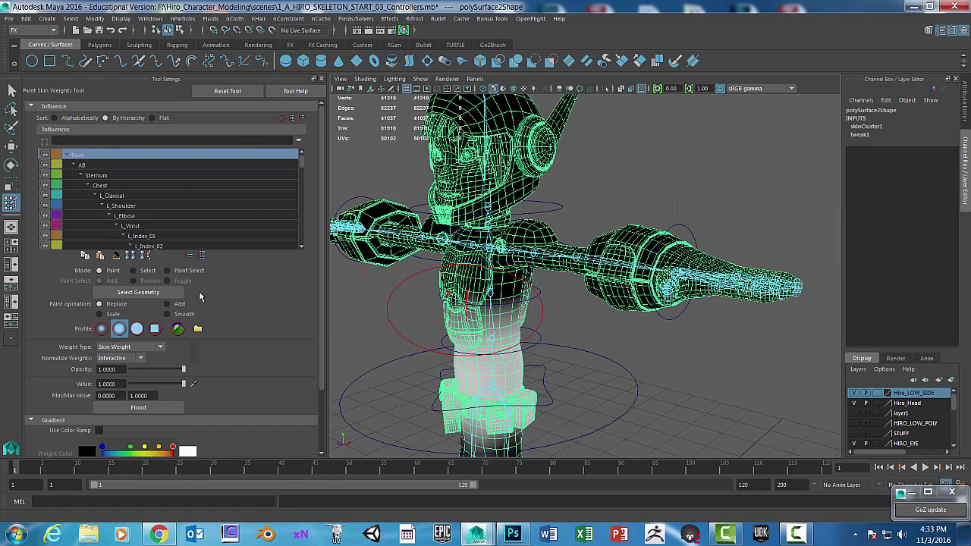
# Step: Cycle through the Select and Paint Select modes back to Paint, and reselect the character geometry for weight painting
pyautogui.click(134, 271)
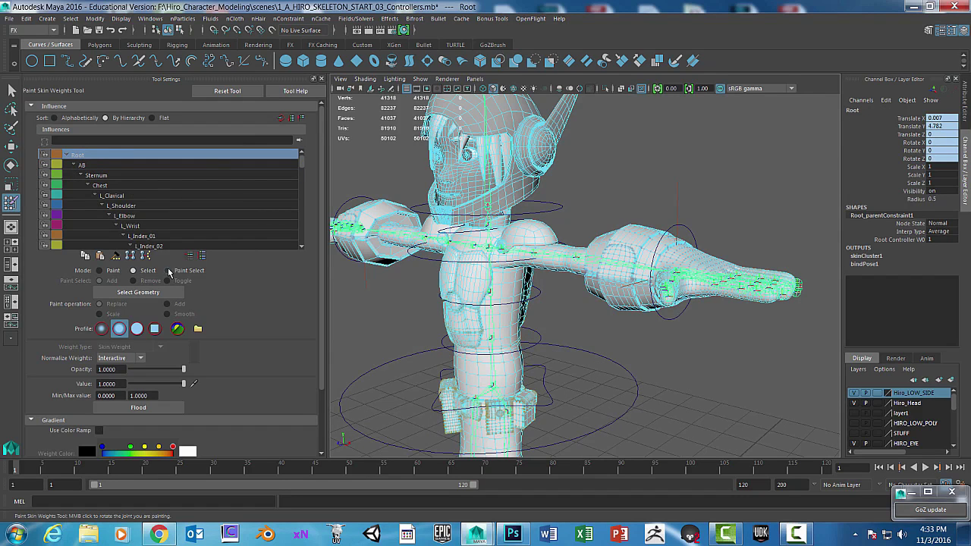
pyautogui.click(170, 271)
pyautogui.click(98, 270)
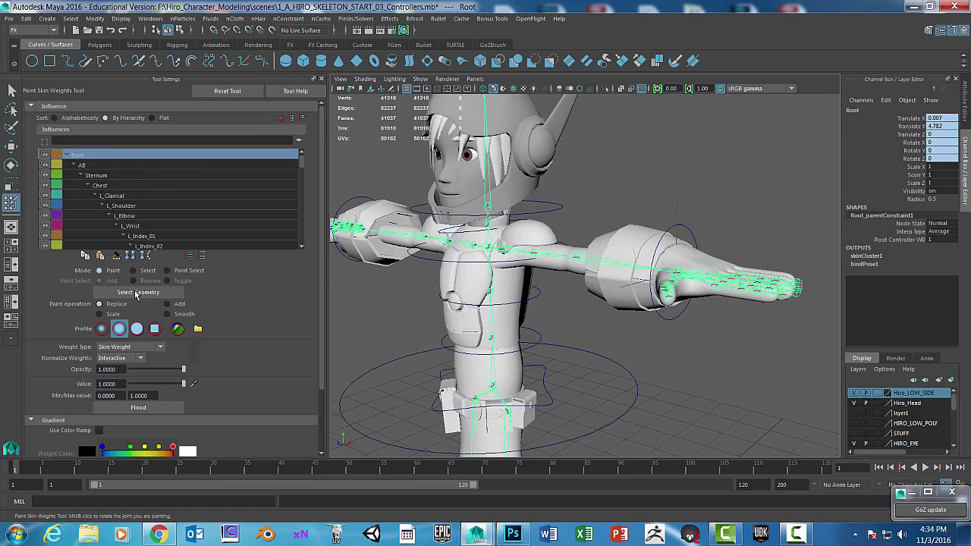
pyautogui.click(139, 293)
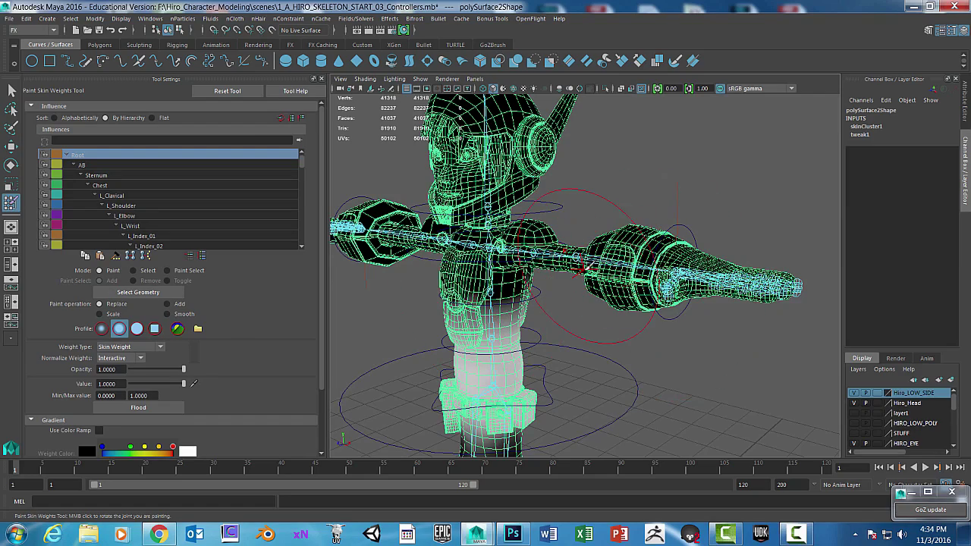
# Step: Shrink the weight brush to a radius of about 0.09 over the left shoulder pad
pyautogui.keyDown('alt'); pyautogui.moveTo(574, 262); pyautogui.dragTo(572, 244); pyautogui.keyUp('alt')
pyautogui.keyDown('alt'); pyautogui.moveTo(572, 248); pyautogui.dragTo(606, 256, button='right'); pyautogui.keyUp('alt')
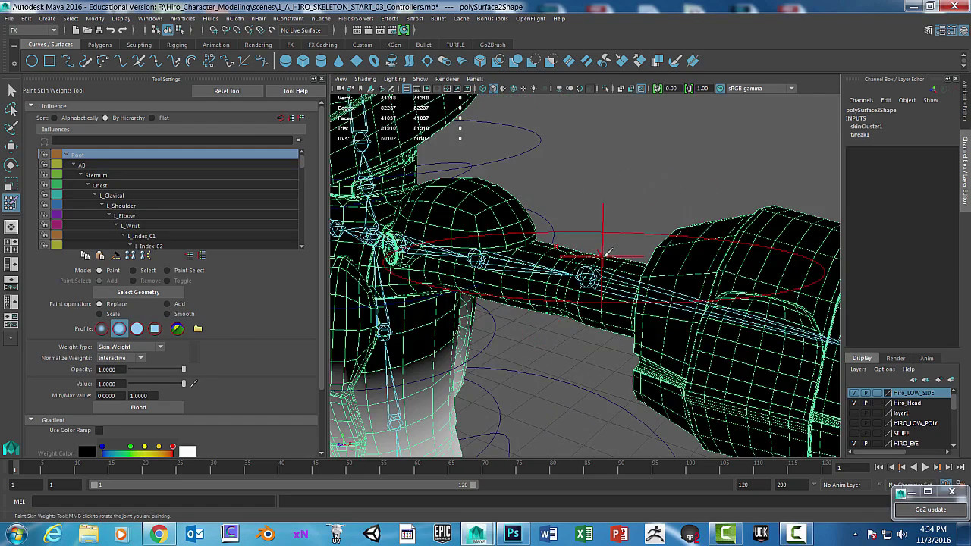
pyautogui.moveTo(598, 260)
pyautogui.keyDown('alt'); pyautogui.mouseDown()
pyautogui.moveTo(594, 267)
pyautogui.moveTo(611, 272)
pyautogui.moveTo(589, 245)
pyautogui.moveTo(513, 258)
pyautogui.mouseUp(); pyautogui.keyUp('alt')
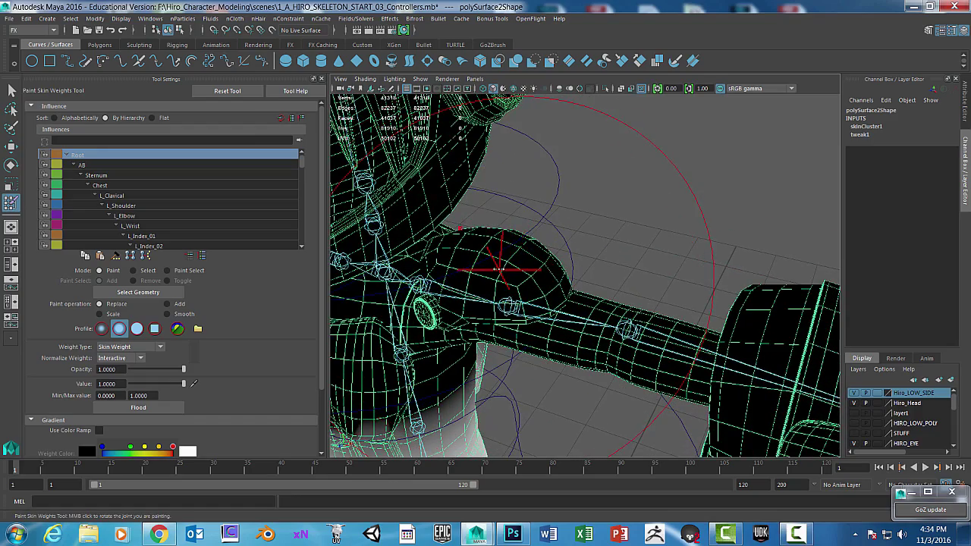
pyautogui.press('b')
pyautogui.moveTo(499, 261)
pyautogui.mouseDown()
pyautogui.moveTo(370, 267)
pyautogui.moveTo(380, 270)
pyautogui.mouseUp()
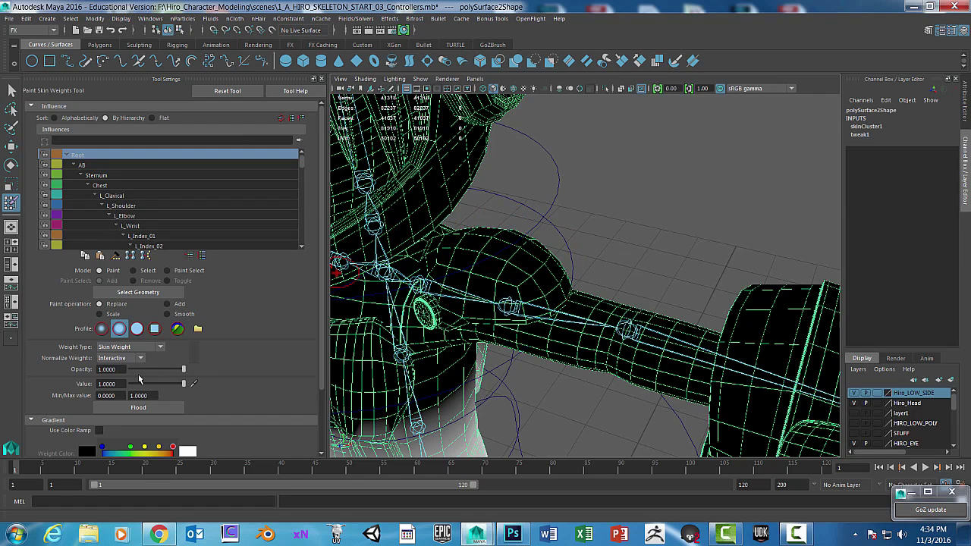
# Step: Review the Weight Type and Normalize Weights options without changing them, and expand the Stroke settings
pyautogui.scroll(-3, 232, 381)
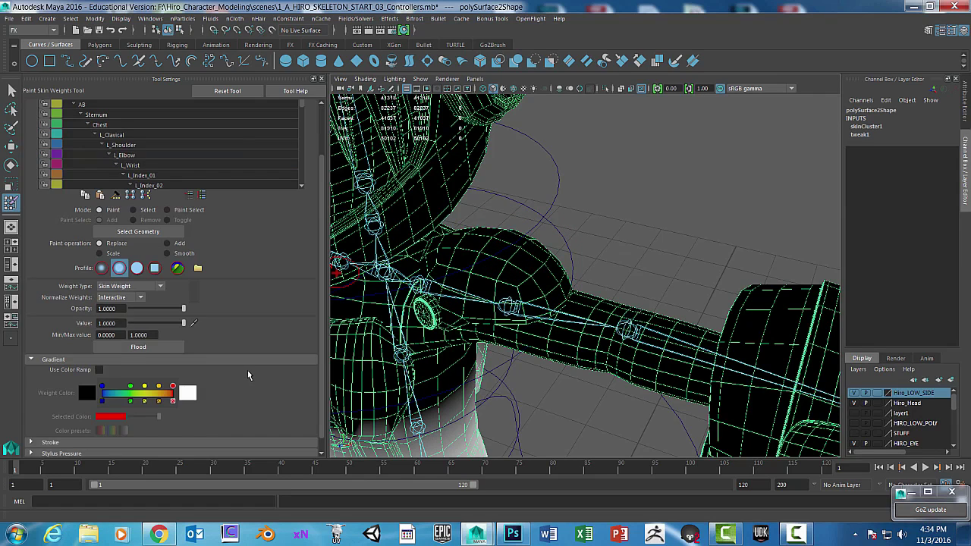
pyautogui.scroll(-1, 247, 374)
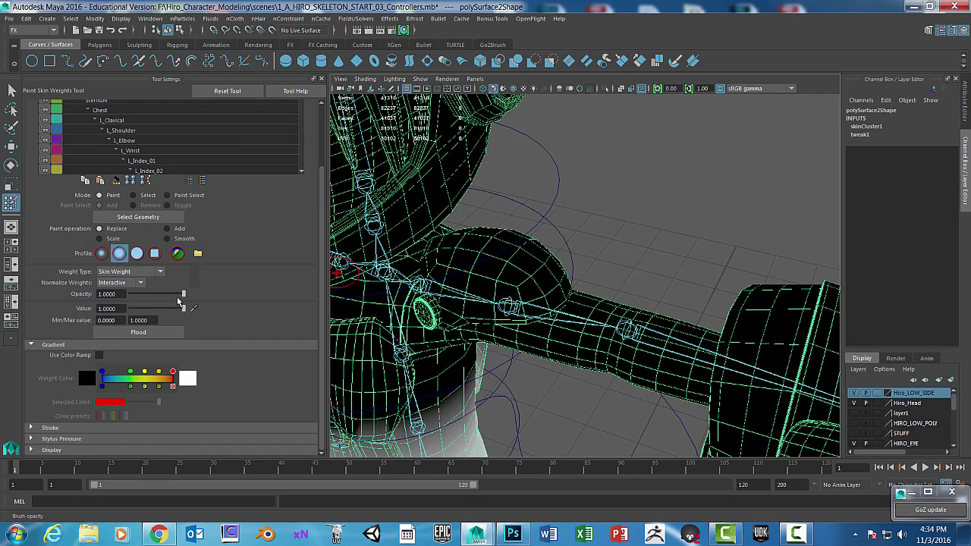
pyautogui.click(159, 272)
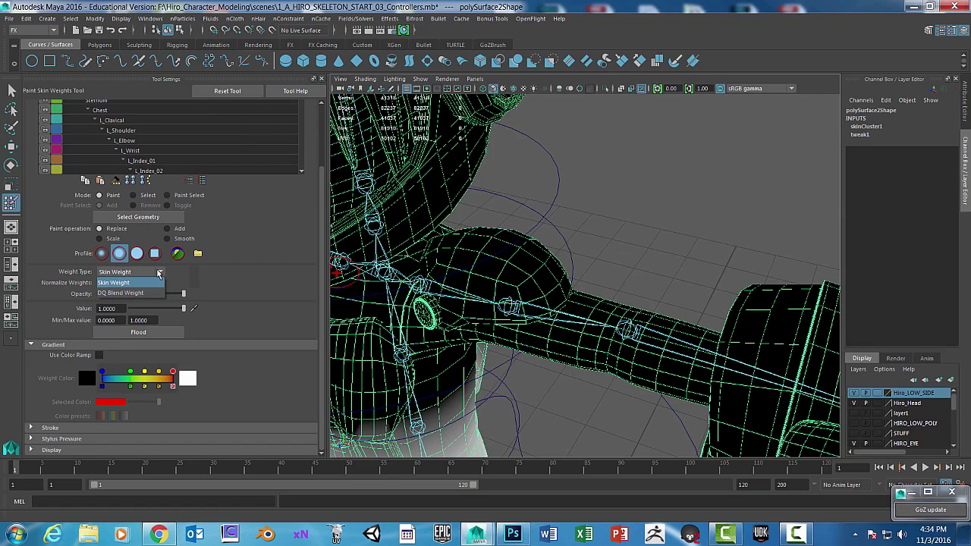
pyautogui.click(226, 278)
pyautogui.click(141, 283)
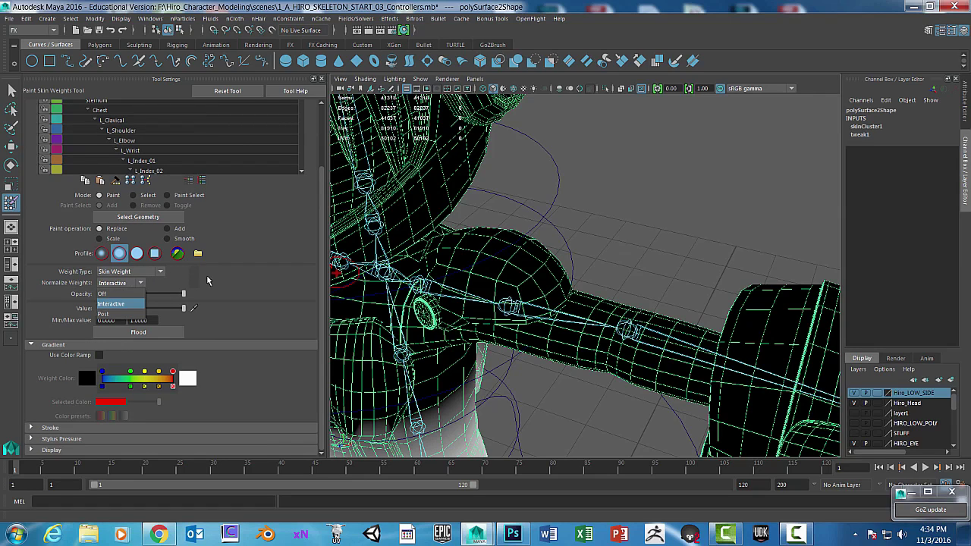
pyautogui.click(275, 275)
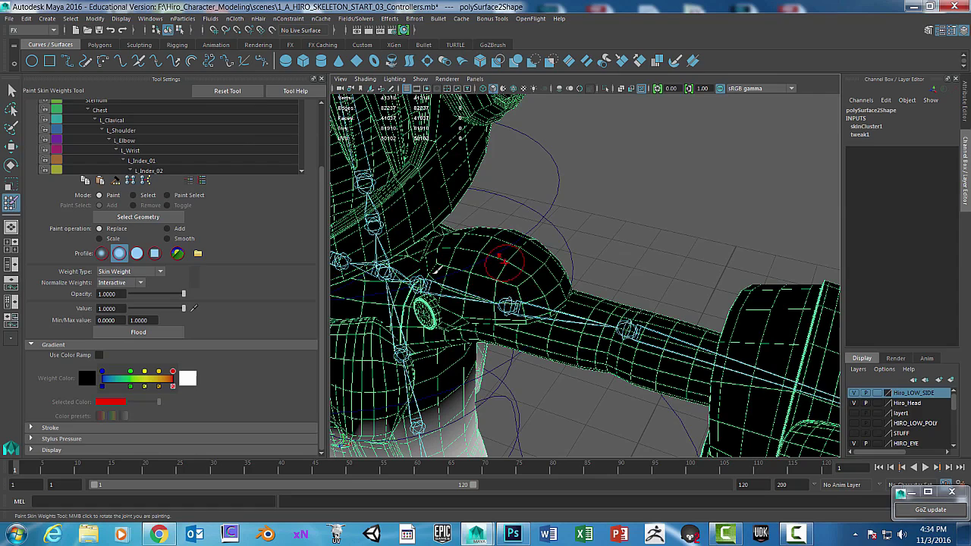
pyautogui.click(30, 427)
pyautogui.scroll(-3, 30, 425)
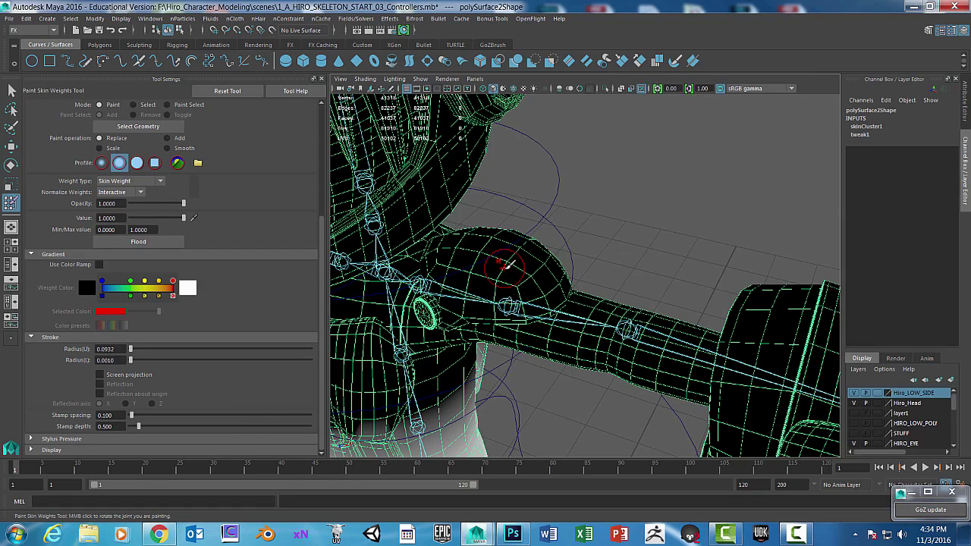
# Step: Try painting Root influence at full opacity on the left shoulder pad, and undo the stroke
pyautogui.moveTo(504, 264); pyautogui.dragTo(494, 267)
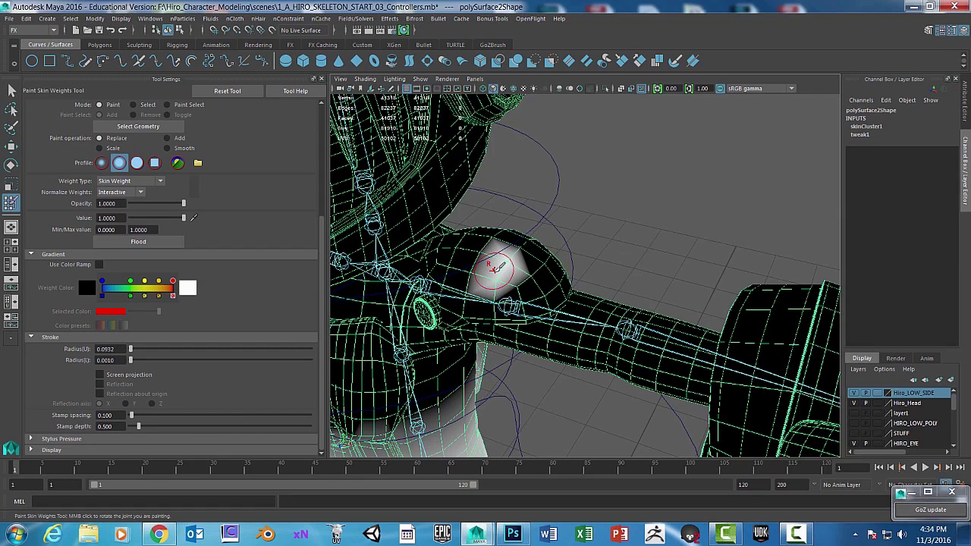
pyautogui.hotkey('ctrl', 'z')
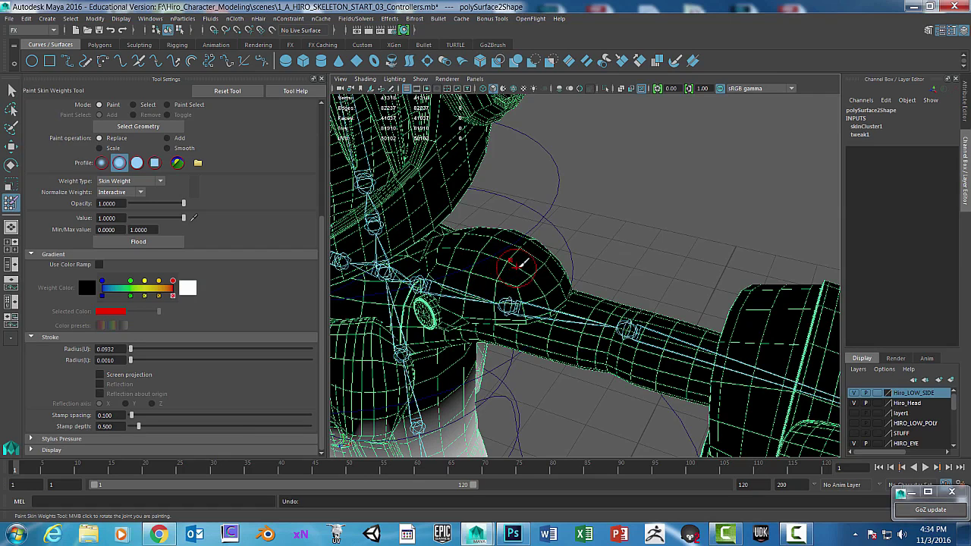
# Step: Reduce the brush radius to about 0.0565 and set the brush opacity to 0.1
pyautogui.moveTo(520, 260); pyautogui.dragTo(507, 260)
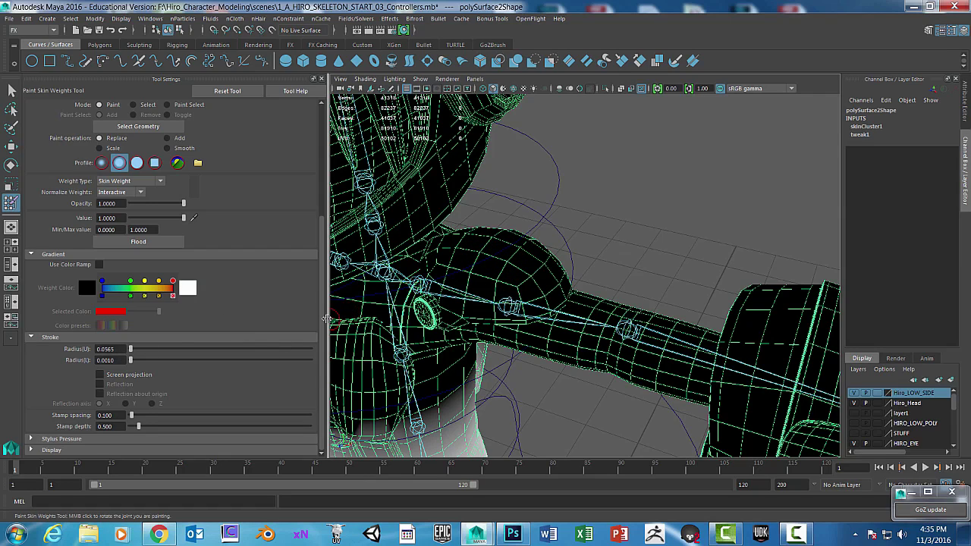
pyautogui.moveTo(323, 320); pyautogui.dragTo(338, 239)
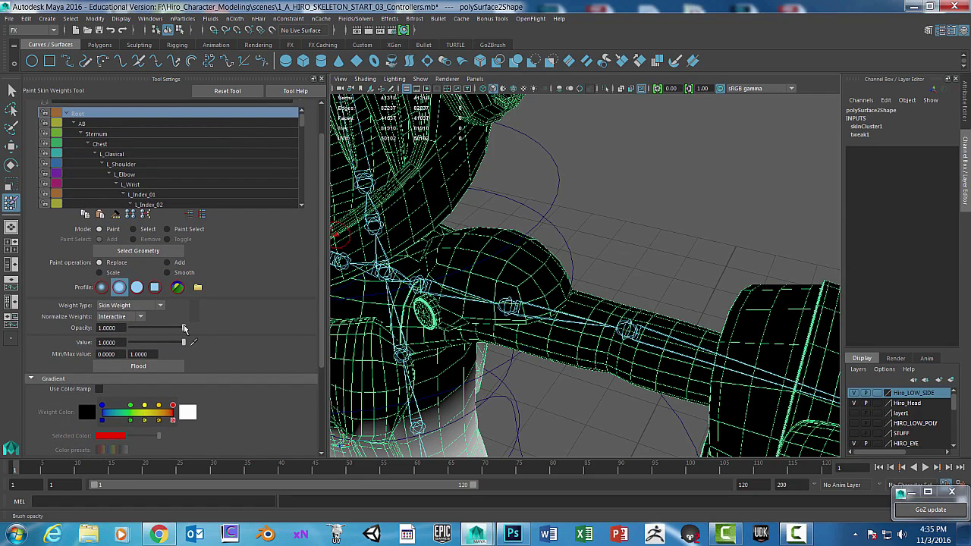
pyautogui.moveTo(183, 328); pyautogui.dragTo(105, 328)
pyautogui.write('1')
pyautogui.press('Return')
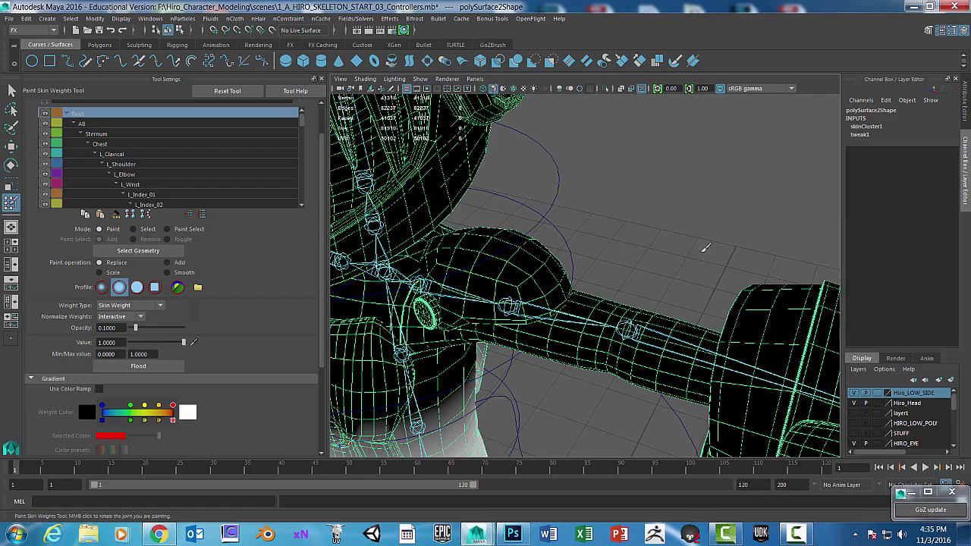
# Step: Examine the Root weight distribution on the whole upper body and hips from the side
pyautogui.keyDown('alt'); pyautogui.moveTo(650, 228); pyautogui.dragTo(624, 204); pyautogui.keyUp('alt')
pyautogui.keyDown('alt'); pyautogui.moveTo(624, 204); pyautogui.dragTo(572, 231, button='right'); pyautogui.keyUp('alt')
pyautogui.keyDown('alt'); pyautogui.moveTo(572, 231); pyautogui.dragTo(553, 285); pyautogui.keyUp('alt')
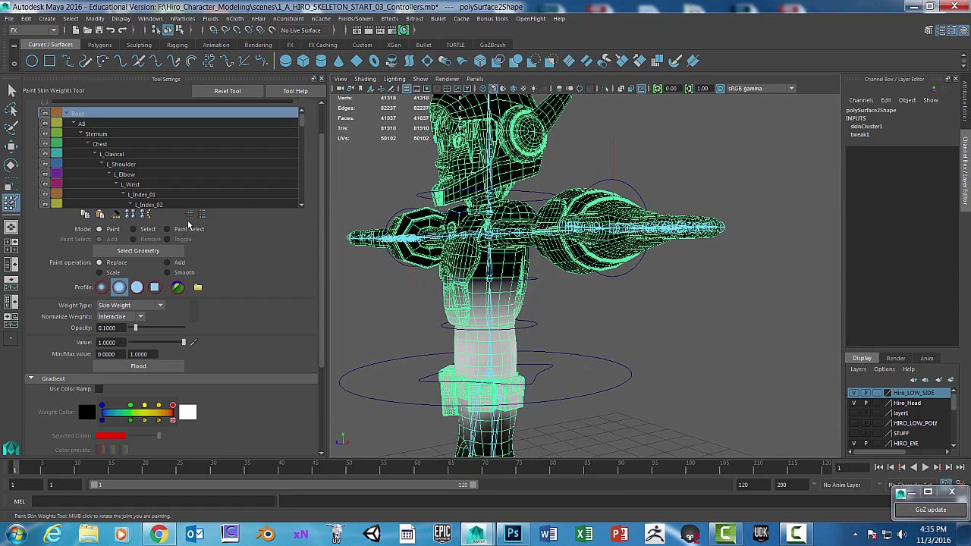
# Step: Examine the AB and Sternum joints' weight distribution on the torso from the side and front
pyautogui.click(83, 124)
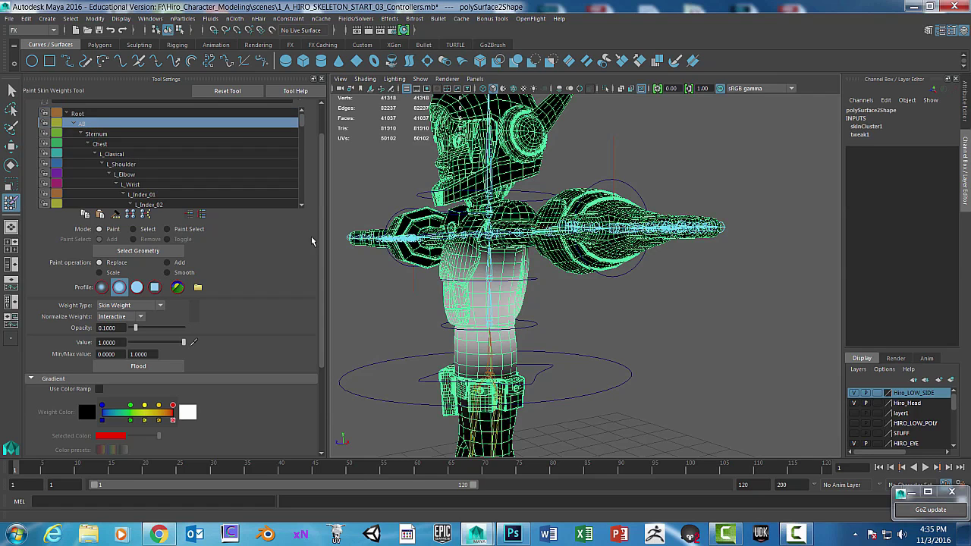
pyautogui.click(102, 135)
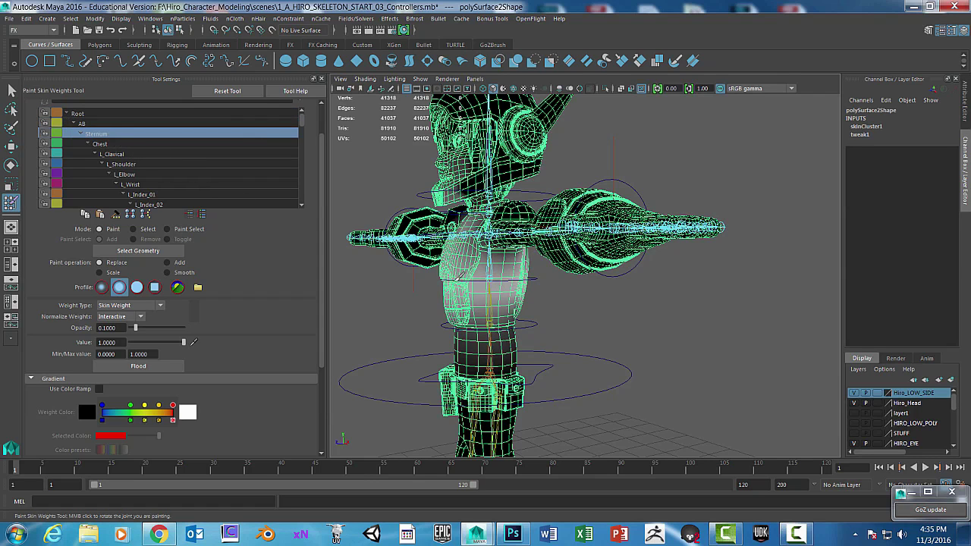
pyautogui.keyDown('alt'); pyautogui.moveTo(508, 267); pyautogui.dragTo(535, 256); pyautogui.keyUp('alt')
pyautogui.scroll(6, 537, 256)
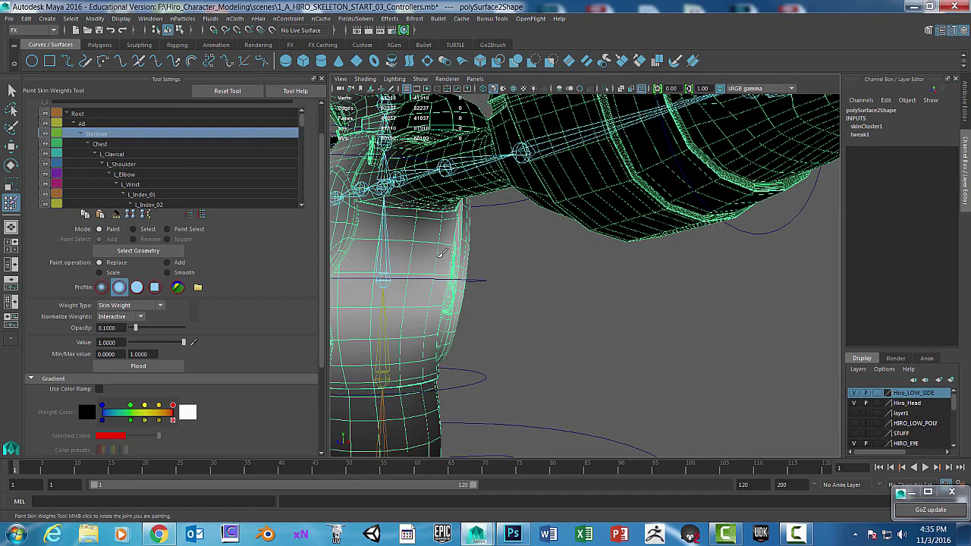
pyautogui.keyDown('alt'); pyautogui.moveTo(444, 257); pyautogui.dragTo(559, 301); pyautogui.keyUp('alt')
pyautogui.scroll(-5, 530, 269)
pyautogui.scroll(2, 551, 273)
pyautogui.keyDown('alt'); pyautogui.moveTo(621, 285); pyautogui.dragTo(535, 252); pyautogui.keyUp('alt')
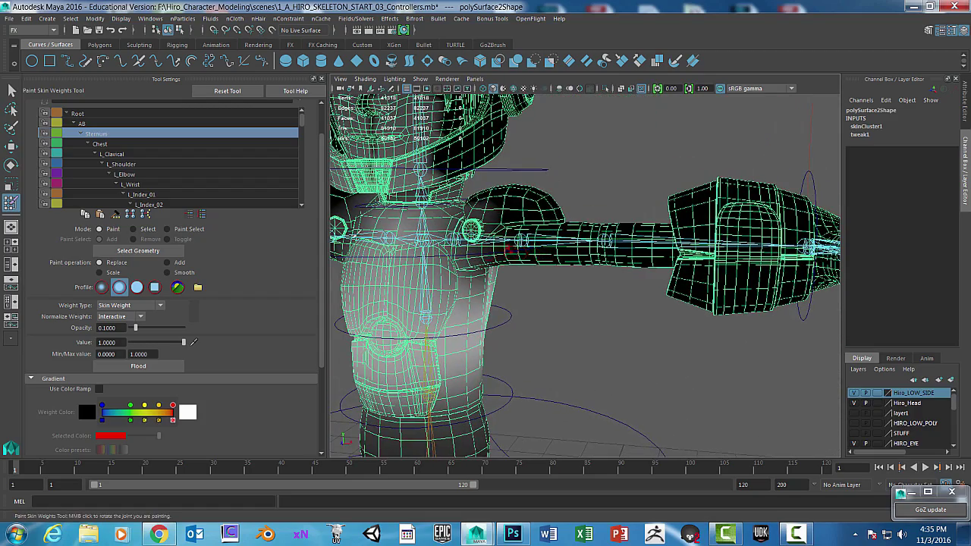
# Step: Check the L_Clavical and L_Shoulder weights around the left shoulder, and switch the paint operation to Add
pyautogui.click(117, 154)
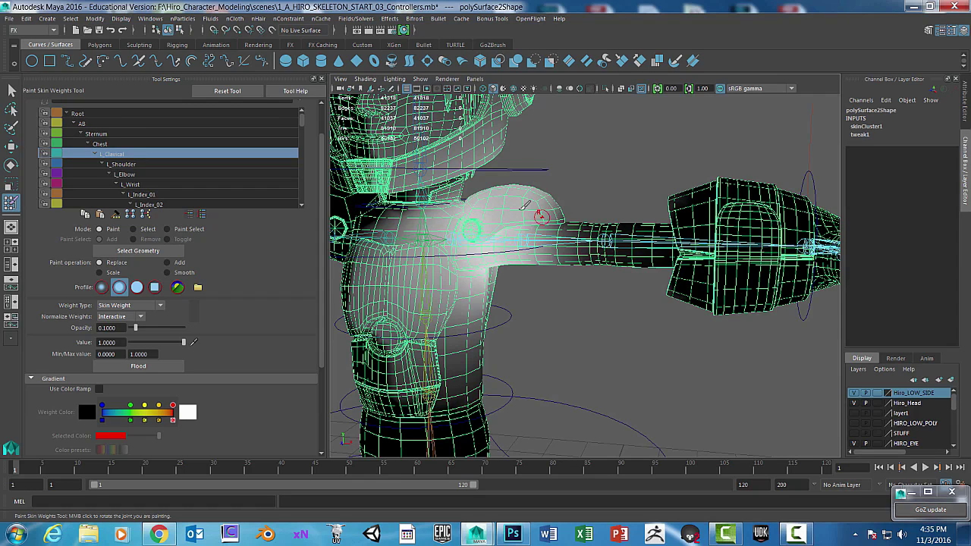
pyautogui.click(121, 163)
pyautogui.keyDown('alt'); pyautogui.moveTo(527, 229); pyautogui.dragTo(452, 226); pyautogui.keyUp('alt')
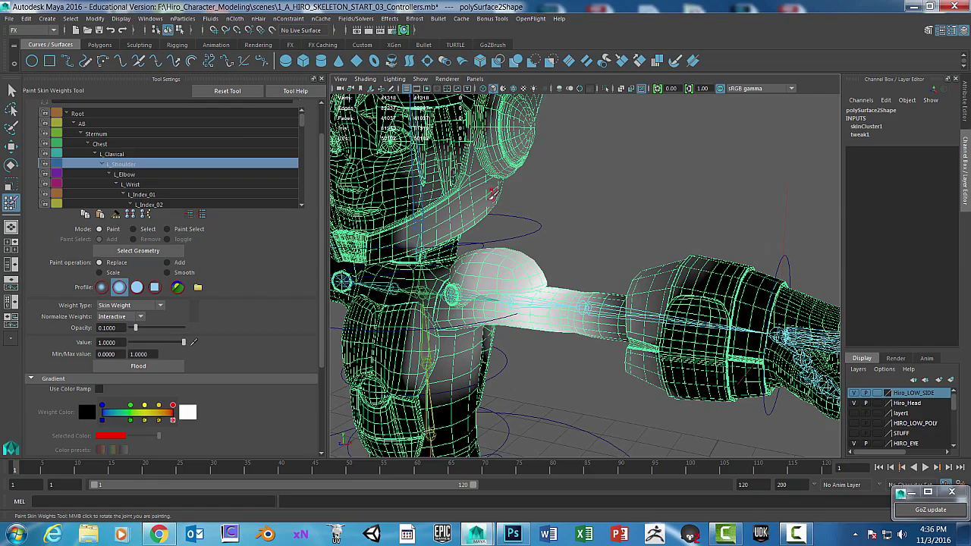
pyautogui.keyDown('alt'); pyautogui.moveTo(491, 193); pyautogui.dragTo(489, 210); pyautogui.keyUp('alt')
pyautogui.keyDown('alt'); pyautogui.moveTo(519, 174); pyautogui.dragTo(522, 186); pyautogui.keyUp('alt')
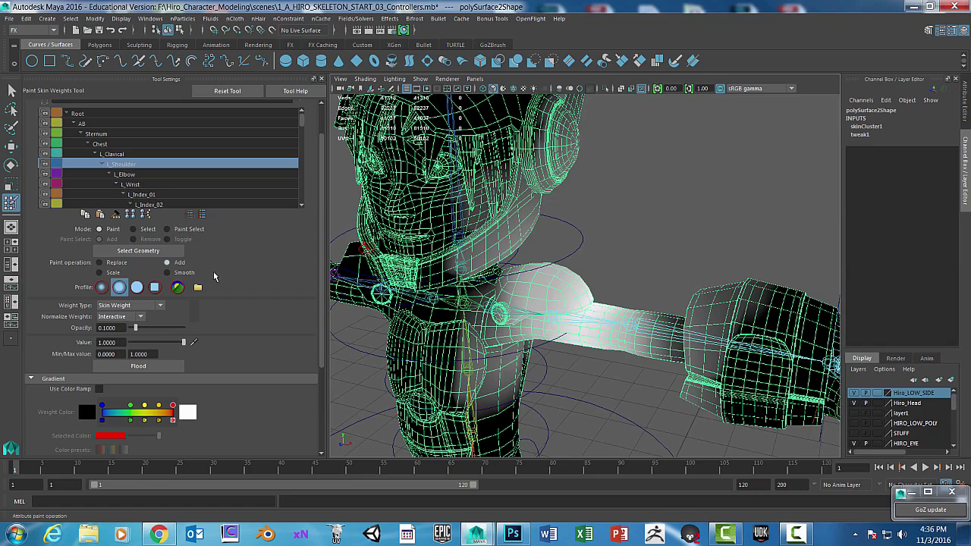
# Step: Compare the L_Shoulder and L_Clavical influence on the helmet's jaw guard, shoulder pad and upper arm from several angles
pyautogui.keyDown('alt'); pyautogui.moveTo(642, 218); pyautogui.dragTo(635, 210); pyautogui.keyUp('alt')
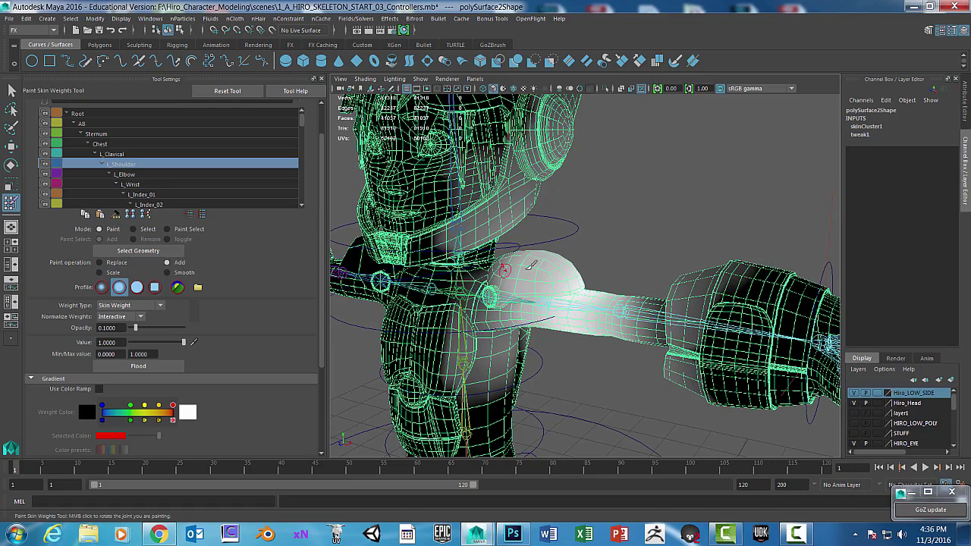
pyautogui.keyDown('alt'); pyautogui.moveTo(612, 238); pyautogui.dragTo(439, 244); pyautogui.keyUp('alt')
pyautogui.keyDown('alt'); pyautogui.moveTo(494, 301); pyautogui.dragTo(627, 304); pyautogui.keyUp('alt')
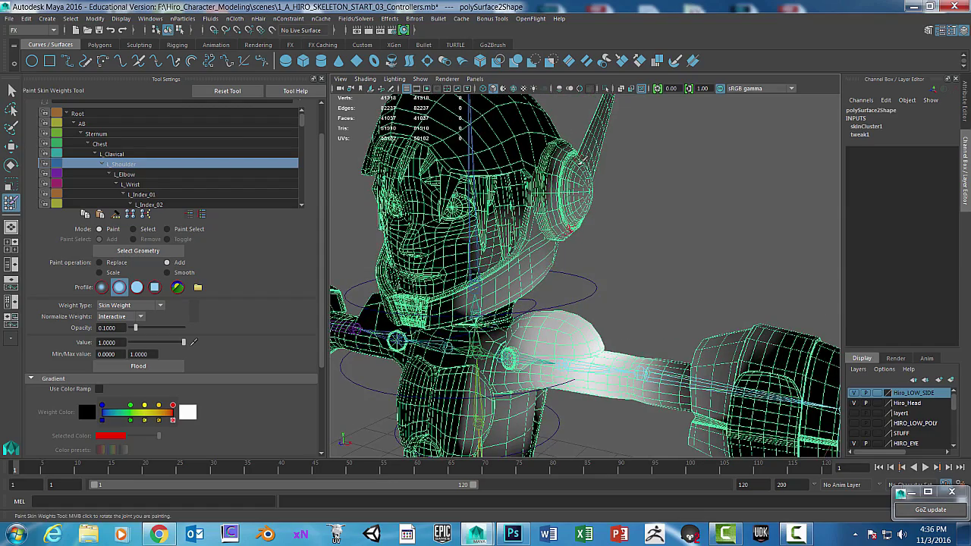
pyautogui.keyDown('alt'); pyautogui.moveTo(574, 226); pyautogui.dragTo(542, 182); pyautogui.keyUp('alt')
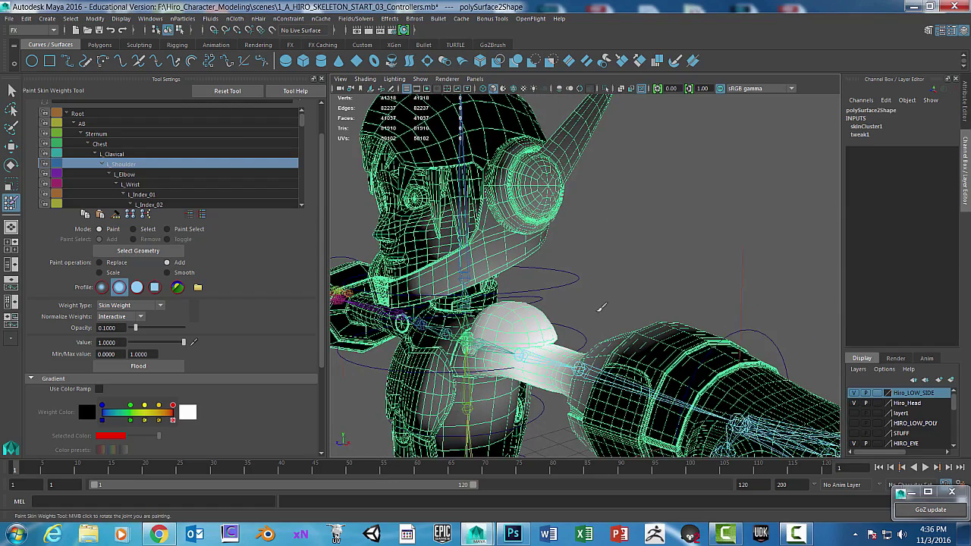
pyautogui.keyDown('alt'); pyautogui.moveTo(599, 307); pyautogui.dragTo(628, 337); pyautogui.keyUp('alt')
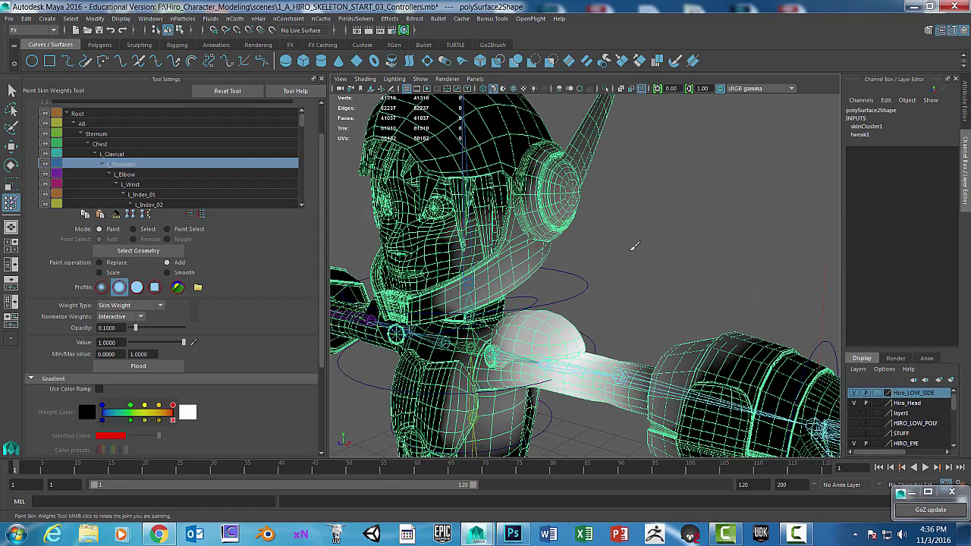
pyautogui.keyDown('alt'); pyautogui.moveTo(633, 246); pyautogui.dragTo(618, 231); pyautogui.keyUp('alt')
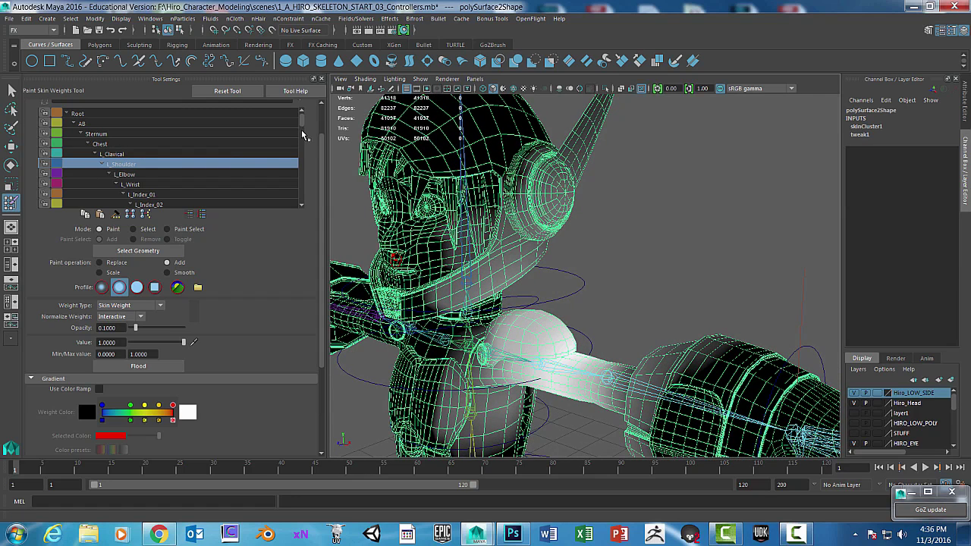
pyautogui.moveTo(302, 122)
pyautogui.mouseDown()
pyautogui.moveTo(299, 169)
pyautogui.moveTo(298, 126)
pyautogui.mouseUp()
pyautogui.click(110, 155)
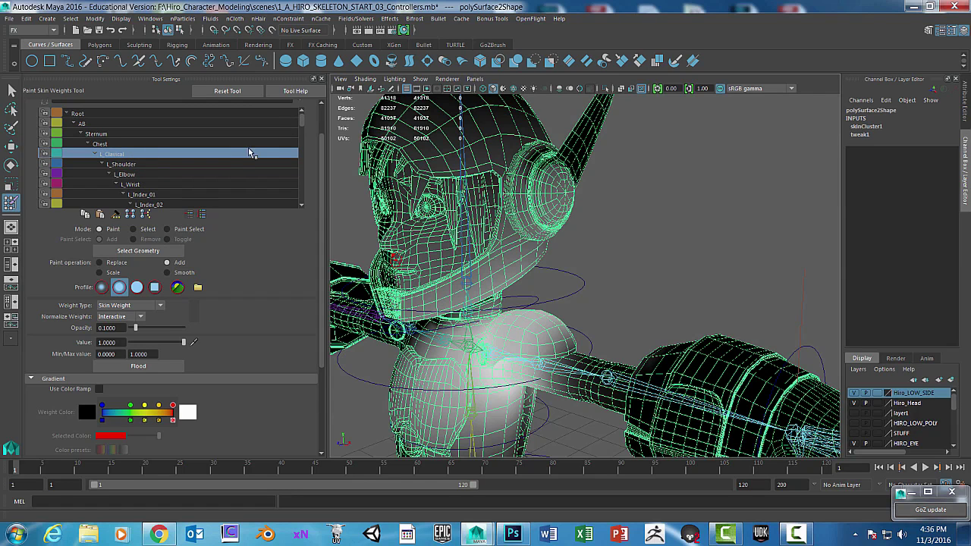
# Step: Check the Neck_Base influence on the head, and select the Neck joint as the influence to paint
pyautogui.moveTo(304, 120); pyautogui.dragTo(305, 156)
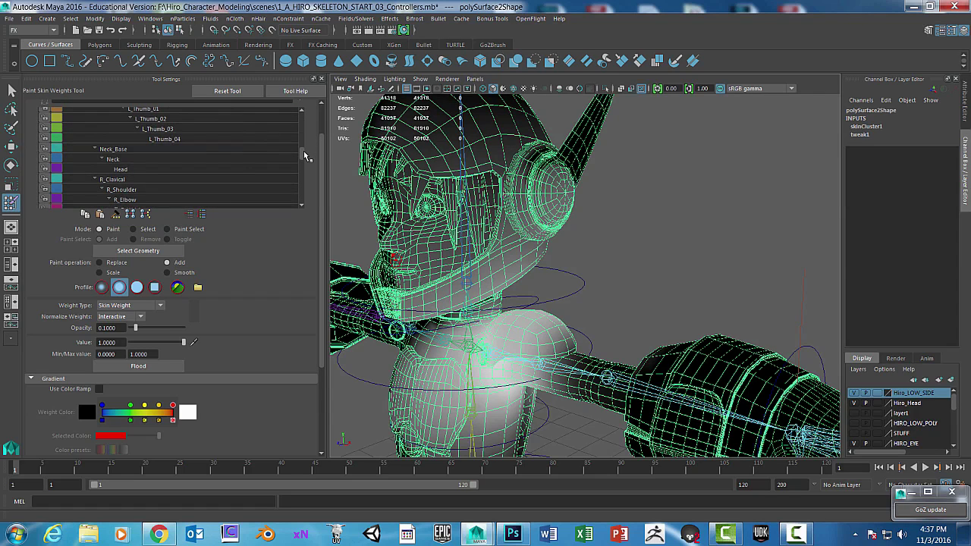
pyautogui.click(113, 149)
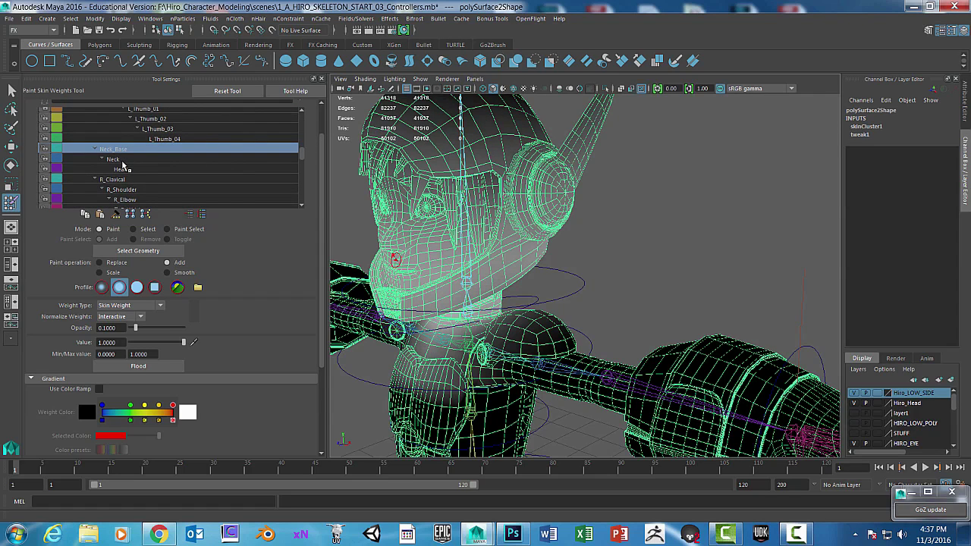
pyautogui.click(121, 160)
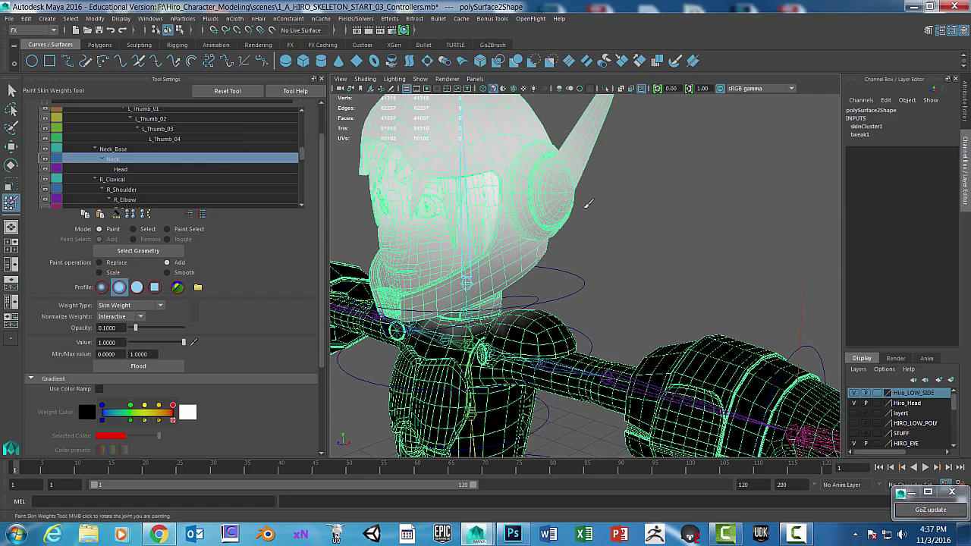
pyautogui.keyDown('alt'); pyautogui.moveTo(588, 204); pyautogui.dragTo(518, 198); pyautogui.keyUp('alt')
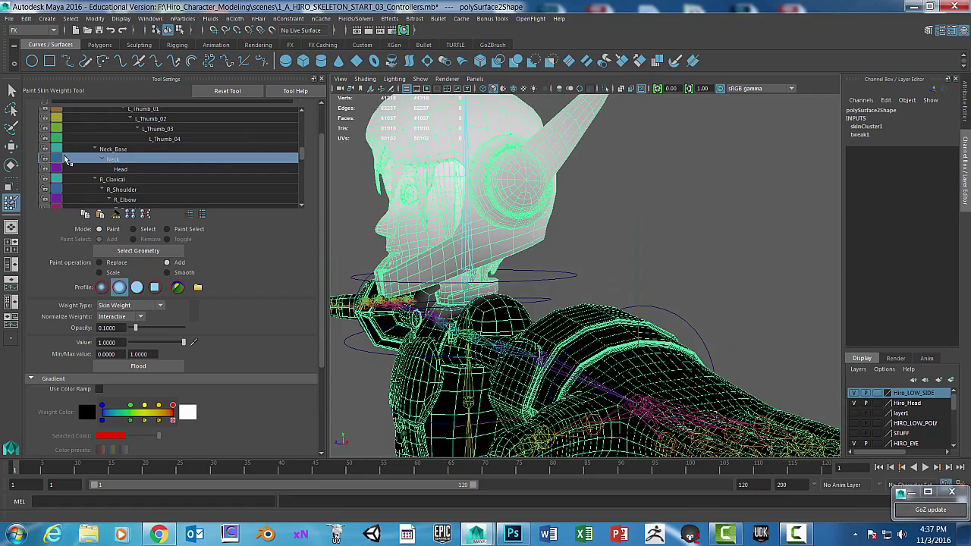
# Step: Raise the brush opacity to 1.0 and paint Neck influence onto the upper part of the helmet's left ear disc
pyautogui.scroll(10, 535, 193)
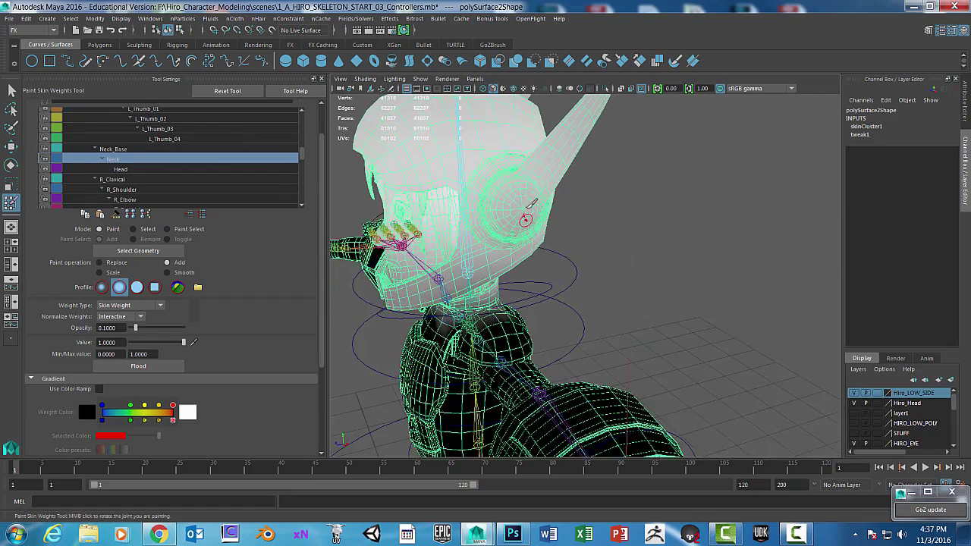
pyautogui.keyDown('alt'); pyautogui.moveTo(549, 205); pyautogui.dragTo(500, 241); pyautogui.keyUp('alt')
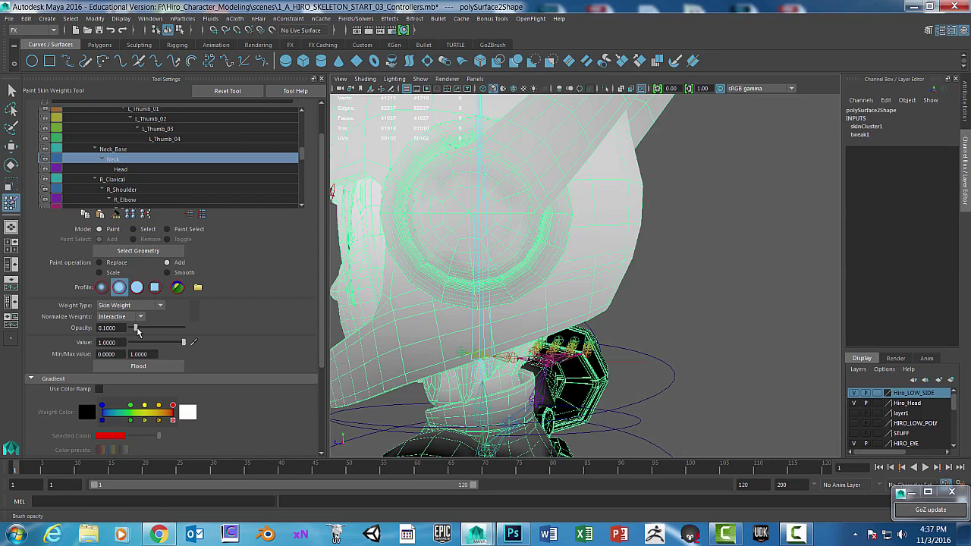
pyautogui.moveTo(481, 226)
pyautogui.mouseDown()
pyautogui.moveTo(459, 156)
pyautogui.moveTo(454, 182)
pyautogui.moveTo(426, 179)
pyautogui.moveTo(477, 140)
pyautogui.moveTo(413, 169)
pyautogui.moveTo(410, 161)
pyautogui.mouseUp()
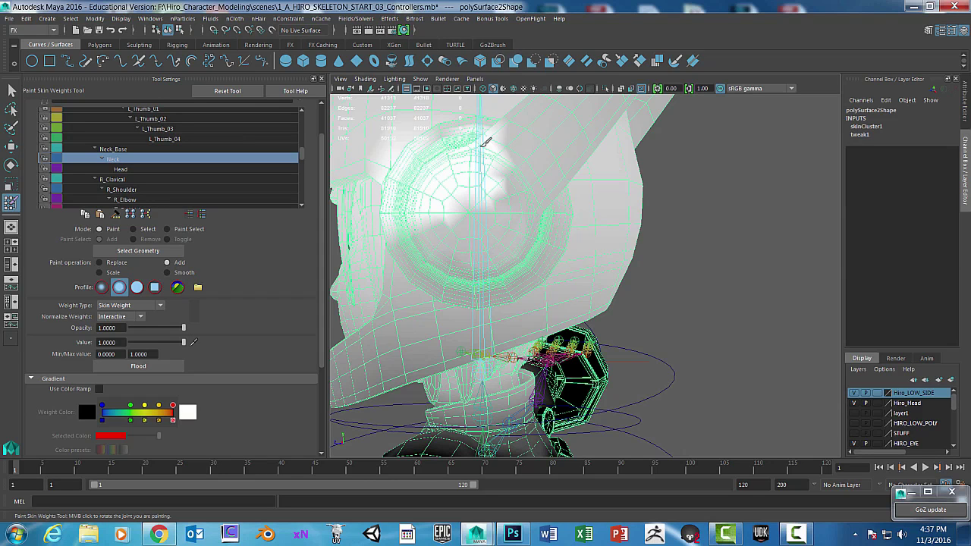
pyautogui.moveTo(459, 124); pyautogui.dragTo(455, 151)
pyautogui.scroll(-5, 455, 151)
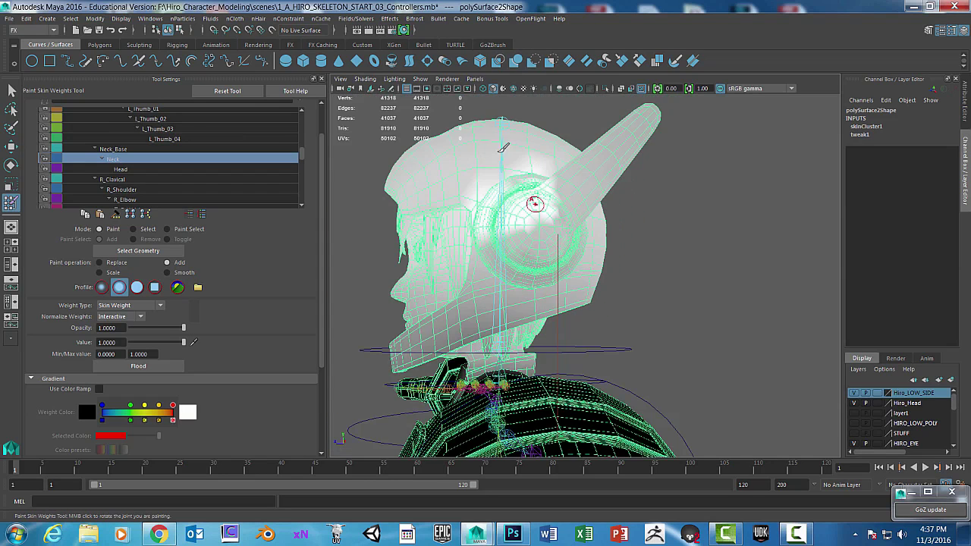
# Step: Enlarge the brush and paint full Neck influence over the rest of the left ear disc and its antenna
pyautogui.moveTo(562, 171)
pyautogui.mouseDown()
pyautogui.moveTo(599, 157)
pyautogui.moveTo(562, 202)
pyautogui.mouseUp()
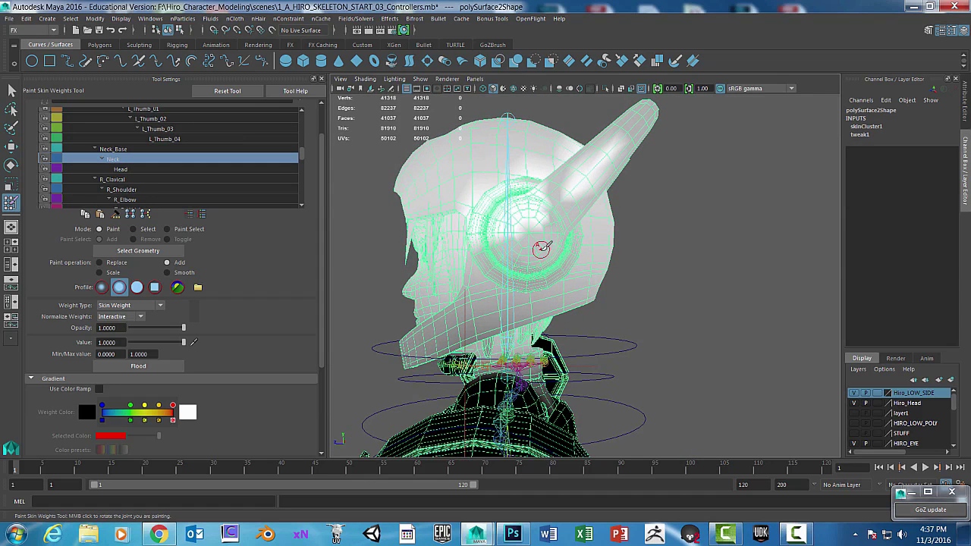
pyautogui.moveTo(526, 243)
pyautogui.mouseDown()
pyautogui.moveTo(559, 201)
pyautogui.moveTo(515, 233)
pyautogui.moveTo(523, 262)
pyautogui.moveTo(542, 262)
pyautogui.mouseUp()
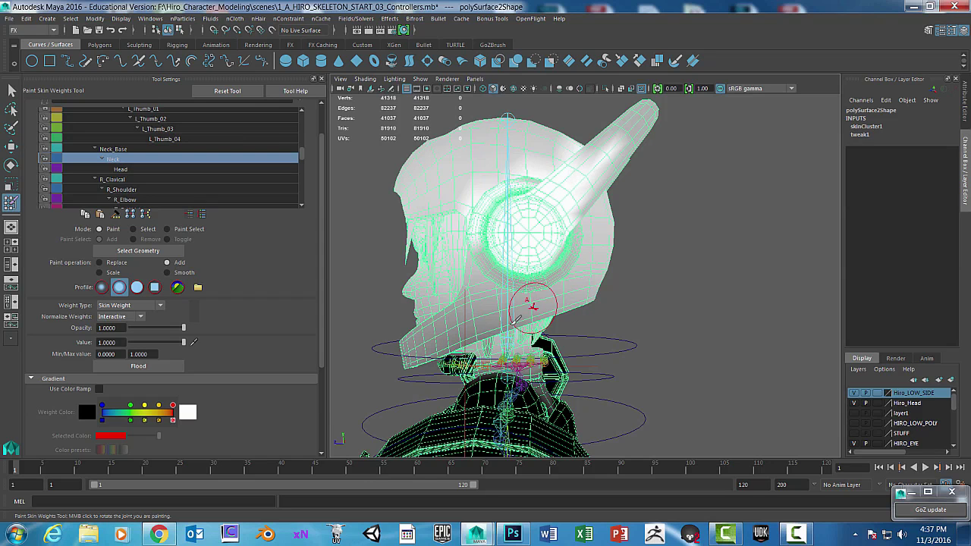
pyautogui.keyDown('alt'); pyautogui.moveTo(576, 207); pyautogui.dragTo(552, 208); pyautogui.keyUp('alt')
pyautogui.moveTo(547, 235)
pyautogui.mouseDown()
pyautogui.moveTo(544, 255)
pyautogui.moveTo(560, 244)
pyautogui.moveTo(529, 189)
pyautogui.moveTo(580, 155)
pyautogui.mouseUp()
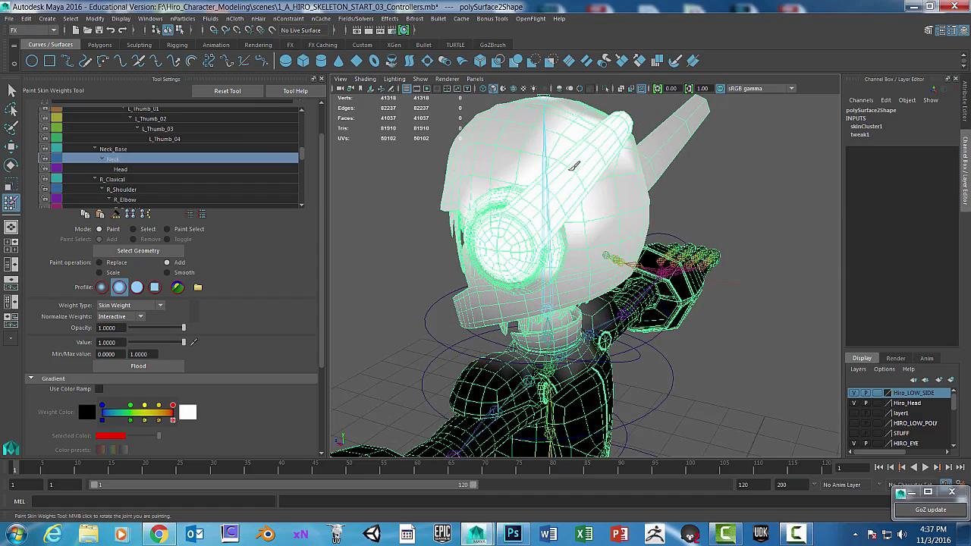
# Step: Paint full Neck influence across the back and crown of the helmet, working around its left and rear sides
pyautogui.moveTo(576, 198)
pyautogui.keyDown('alt'); pyautogui.mouseDown()
pyautogui.moveTo(559, 157)
pyautogui.moveTo(641, 164)
pyautogui.mouseUp(); pyautogui.keyUp('alt')
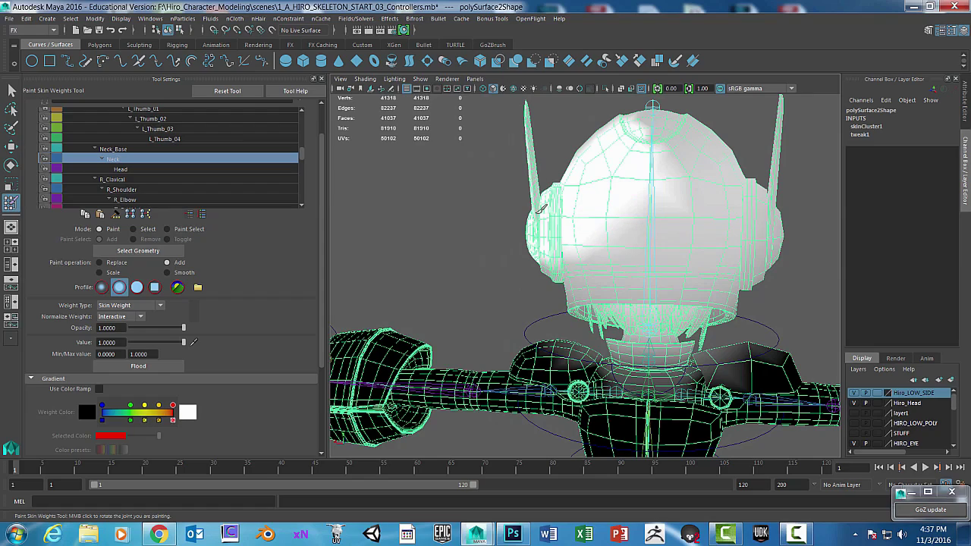
pyautogui.moveTo(549, 180)
pyautogui.keyDown('alt'); pyautogui.mouseDown()
pyautogui.moveTo(584, 184)
pyautogui.moveTo(557, 182)
pyautogui.mouseUp(); pyautogui.keyUp('alt')
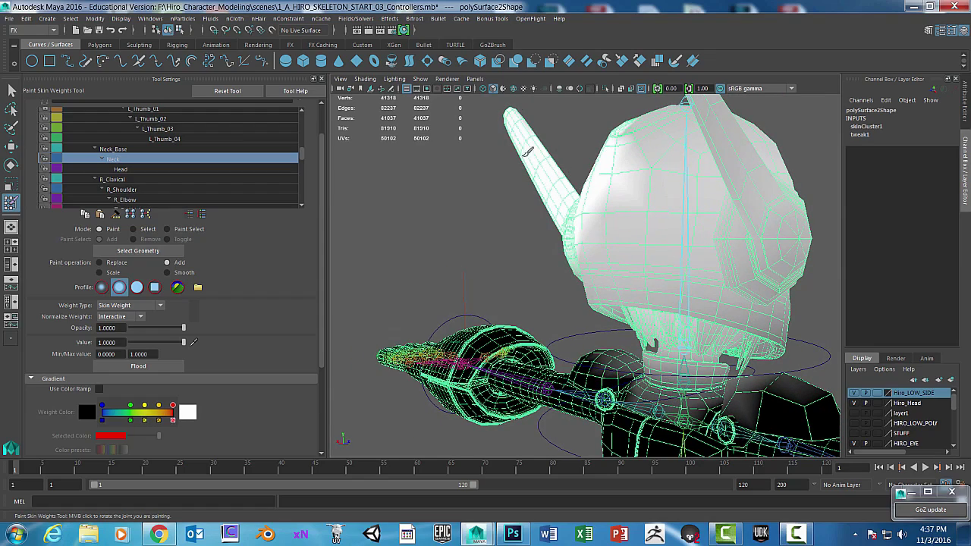
pyautogui.keyDown('alt'); pyautogui.moveTo(622, 167); pyautogui.dragTo(656, 158); pyautogui.keyUp('alt')
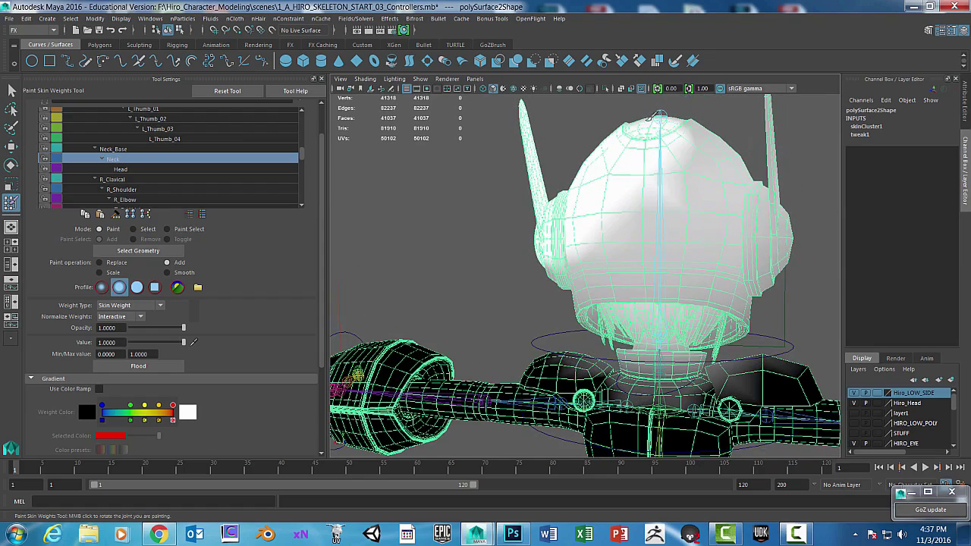
pyautogui.keyDown('alt'); pyautogui.moveTo(635, 190); pyautogui.dragTo(697, 203); pyautogui.keyUp('alt')
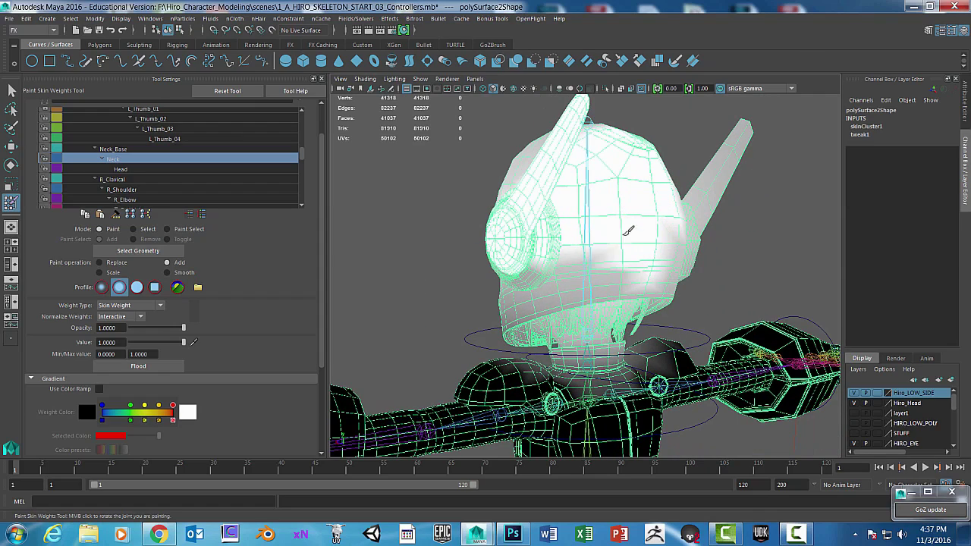
pyautogui.keyDown('alt'); pyautogui.moveTo(533, 243); pyautogui.dragTo(565, 218); pyautogui.keyUp('alt')
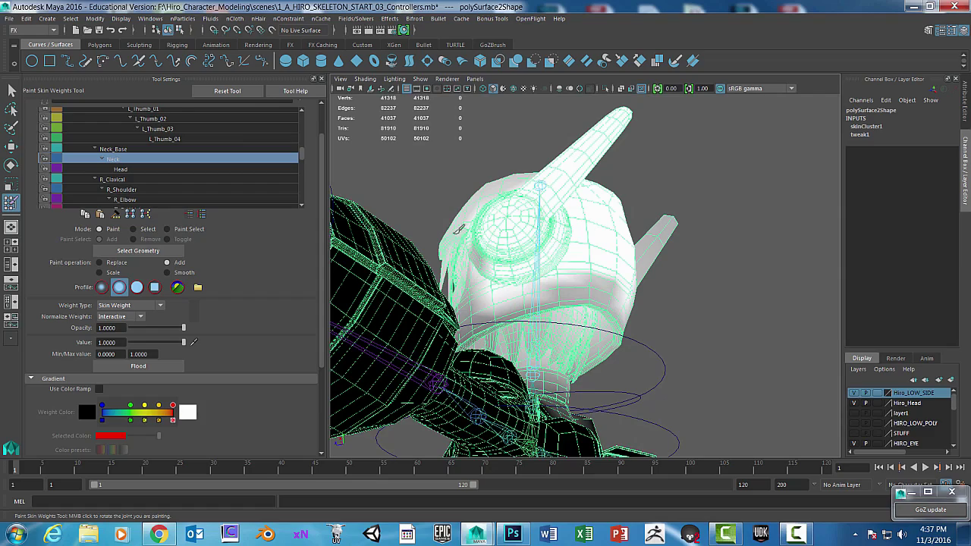
pyautogui.keyDown('alt'); pyautogui.moveTo(549, 266); pyautogui.dragTo(568, 266); pyautogui.keyUp('alt')
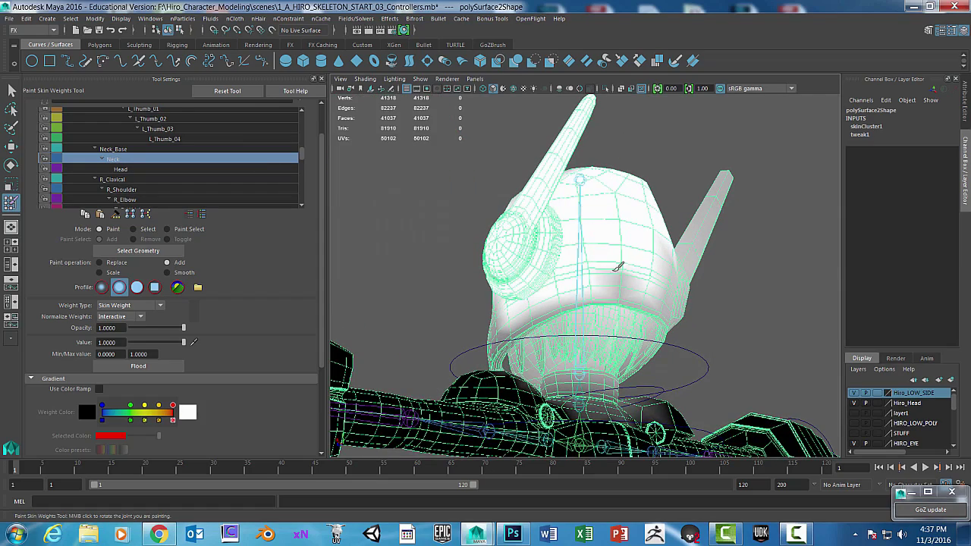
# Step: Paint full Neck influence over the face, covering the forehead, eyes, nose, cheeks and surrounding hair
pyautogui.moveTo(531, 227)
pyautogui.keyDown('alt'); pyautogui.mouseDown()
pyautogui.moveTo(563, 240)
pyautogui.moveTo(559, 194)
pyautogui.moveTo(510, 169)
pyautogui.moveTo(558, 173)
pyautogui.mouseUp(); pyautogui.keyUp('alt')
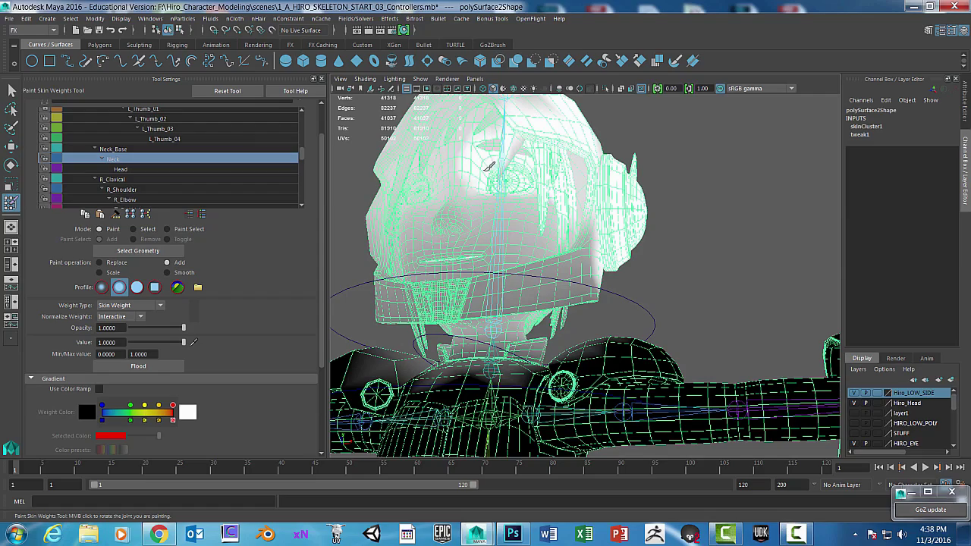
pyautogui.keyDown('alt'); pyautogui.moveTo(507, 113); pyautogui.dragTo(552, 152); pyautogui.keyUp('alt')
pyautogui.moveTo(575, 94); pyautogui.dragTo(563, 130)
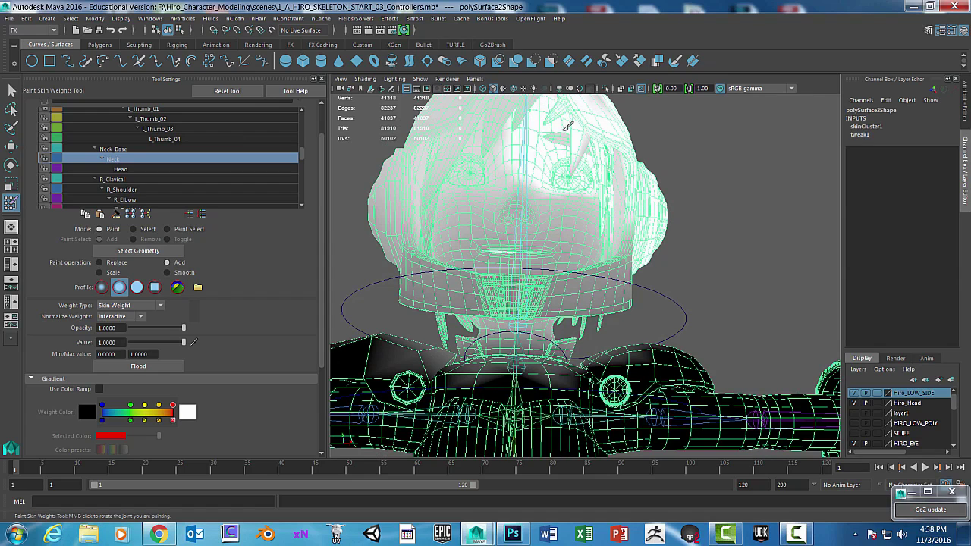
pyautogui.moveTo(523, 99)
pyautogui.mouseDown()
pyautogui.moveTo(543, 172)
pyautogui.moveTo(512, 215)
pyautogui.mouseUp()
pyautogui.moveTo(513, 216)
pyautogui.mouseDown()
pyautogui.moveTo(520, 229)
pyautogui.moveTo(457, 208)
pyautogui.mouseUp()
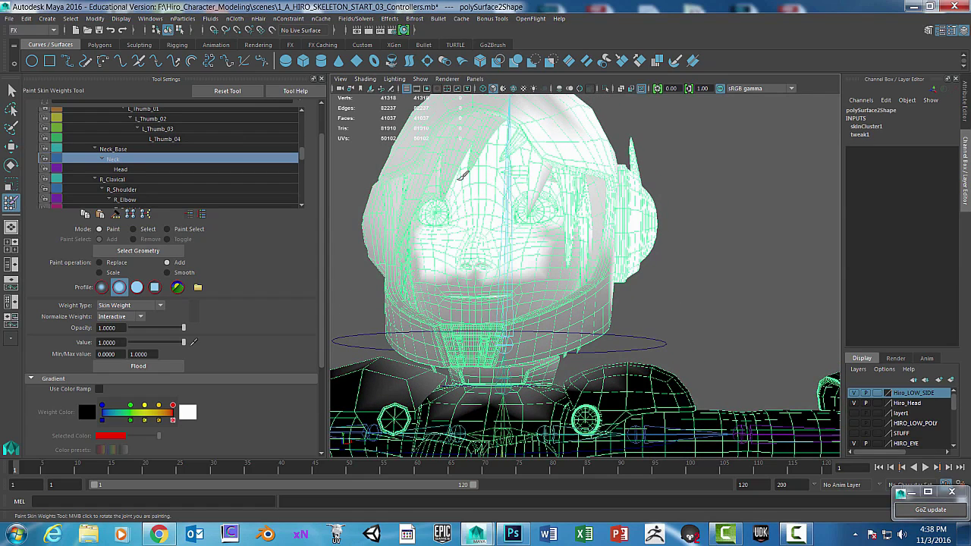
pyautogui.moveTo(462, 174); pyautogui.dragTo(597, 181)
pyautogui.moveTo(581, 225)
pyautogui.mouseDown()
pyautogui.moveTo(590, 231)
pyautogui.moveTo(591, 206)
pyautogui.moveTo(520, 228)
pyautogui.moveTo(494, 217)
pyautogui.moveTo(529, 237)
pyautogui.mouseUp()
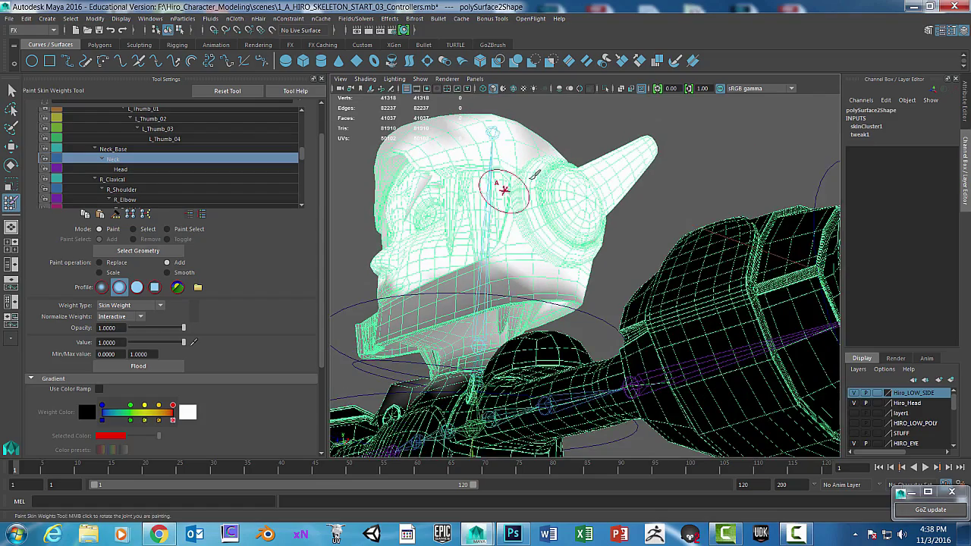
# Step: Paint full Neck influence along the helmet's chin guard and the lower part of its jaw
pyautogui.moveTo(505, 185)
pyautogui.keyDown('alt'); pyautogui.mouseDown()
pyautogui.moveTo(553, 180)
pyautogui.moveTo(574, 163)
pyautogui.moveTo(527, 151)
pyautogui.moveTo(535, 144)
pyautogui.mouseUp(); pyautogui.keyUp('alt')
pyautogui.moveTo(460, 144)
pyautogui.keyDown('alt'); pyautogui.mouseDown()
pyautogui.moveTo(466, 137)
pyautogui.moveTo(445, 119)
pyautogui.mouseUp(); pyautogui.keyUp('alt')
pyautogui.keyDown('alt'); pyautogui.moveTo(462, 152); pyautogui.dragTo(462, 145); pyautogui.keyUp('alt')
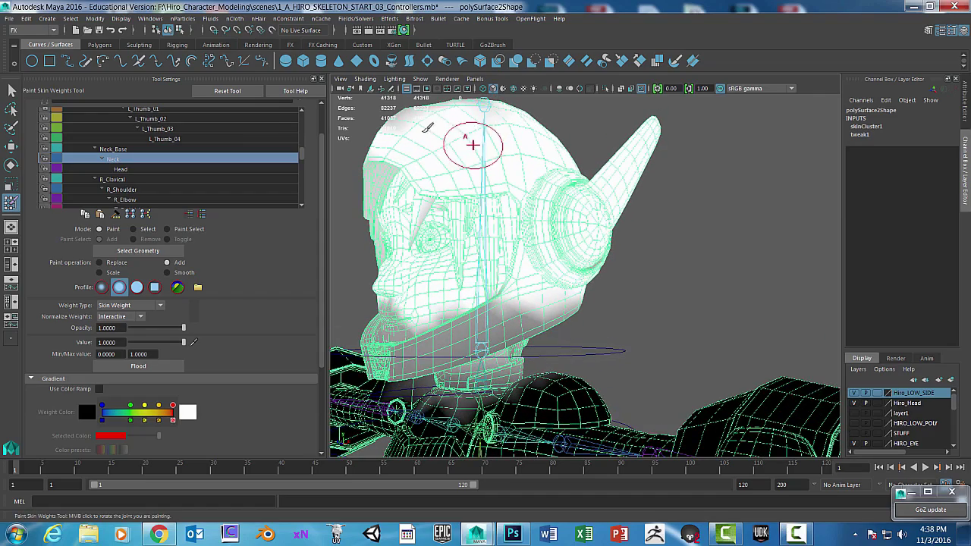
pyautogui.keyDown('alt'); pyautogui.moveTo(509, 120); pyautogui.dragTo(455, 149); pyautogui.keyUp('alt')
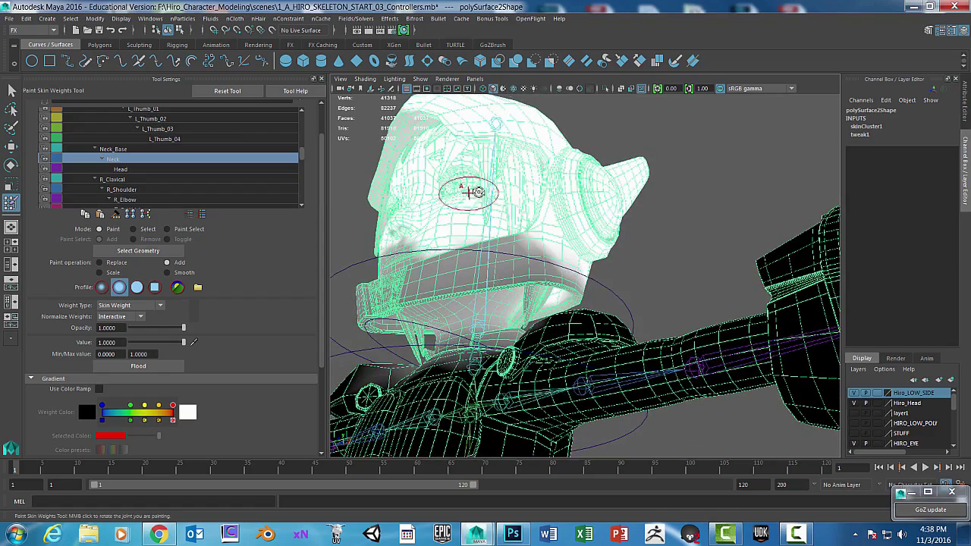
pyautogui.moveTo(461, 190)
pyautogui.keyDown('alt'); pyautogui.mouseDown()
pyautogui.moveTo(499, 195)
pyautogui.moveTo(559, 180)
pyautogui.moveTo(568, 199)
pyautogui.moveTo(611, 209)
pyautogui.moveTo(427, 210)
pyautogui.moveTo(580, 194)
pyautogui.moveTo(526, 169)
pyautogui.mouseUp(); pyautogui.keyUp('alt')
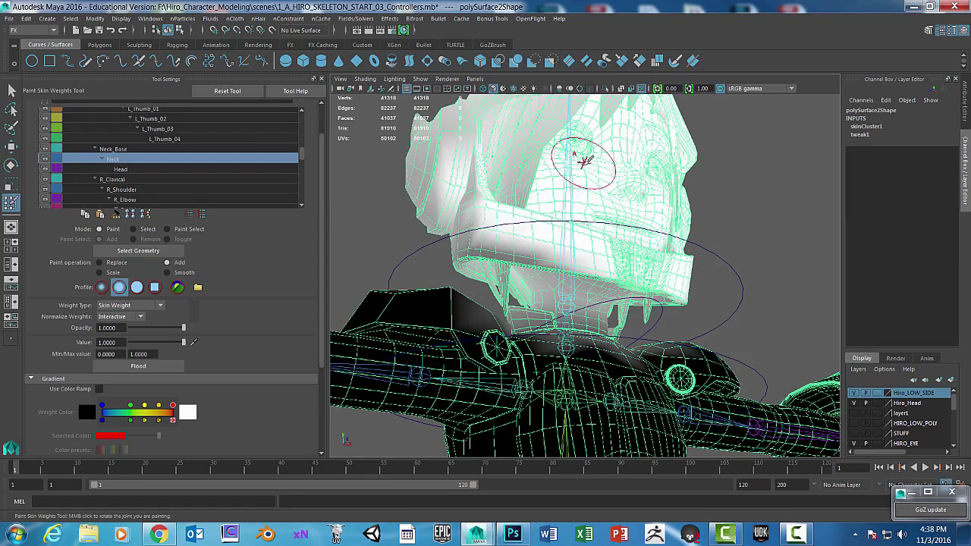
# Step: Fill the remaining grey areas on the left side of the chin guard with full Neck influence, undoing a stray dab
pyautogui.keyDown('alt'); pyautogui.moveTo(584, 160); pyautogui.dragTo(498, 177); pyautogui.keyUp('alt')
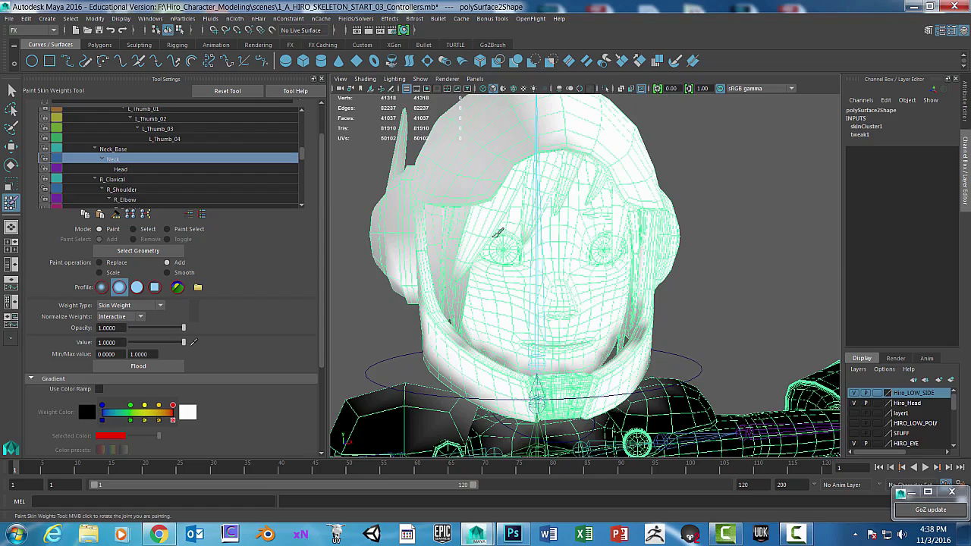
pyautogui.moveTo(617, 191)
pyautogui.keyDown('alt'); pyautogui.mouseDown()
pyautogui.moveTo(514, 201)
pyautogui.moveTo(554, 258)
pyautogui.moveTo(496, 249)
pyautogui.moveTo(559, 279)
pyautogui.moveTo(584, 275)
pyautogui.moveTo(524, 293)
pyautogui.moveTo(549, 277)
pyautogui.moveTo(481, 271)
pyautogui.moveTo(533, 223)
pyautogui.moveTo(470, 273)
pyautogui.mouseUp(); pyautogui.keyUp('alt')
pyautogui.click(471, 275)
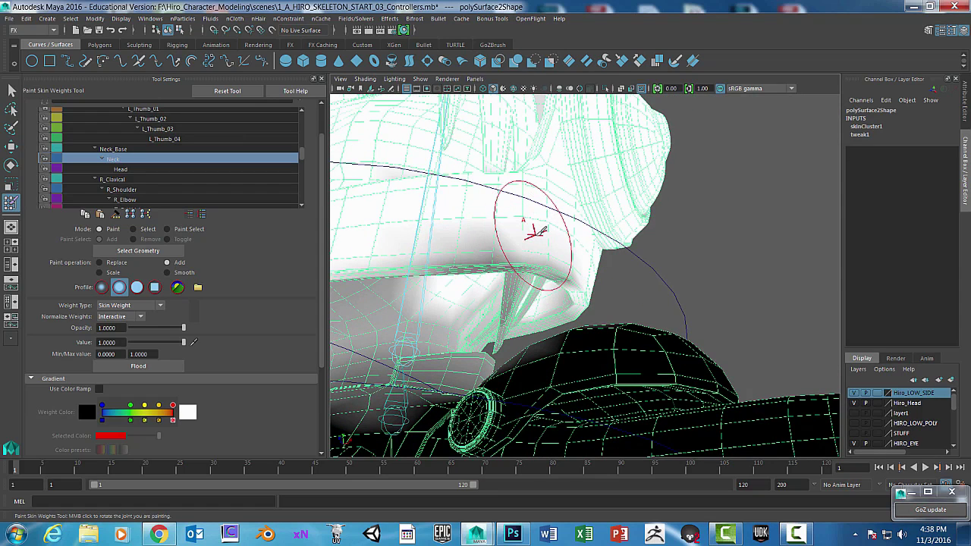
pyautogui.hotkey('ctrl', 'z')
pyautogui.moveTo(505, 231); pyautogui.dragTo(465, 238)
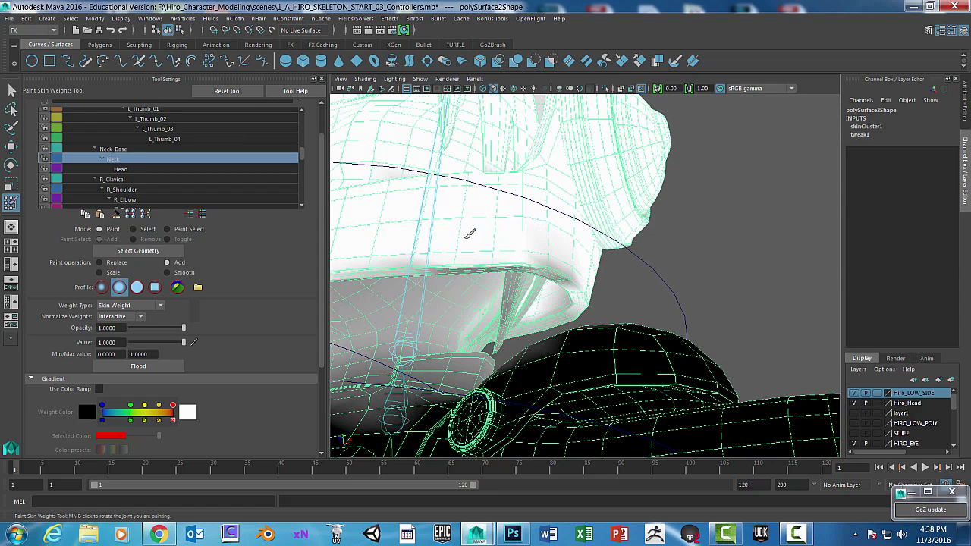
# Step: Paint full Neck influence over the helmet's right side, including its ear disc and the chin guard
pyautogui.moveTo(574, 253)
pyautogui.keyDown('alt'); pyautogui.mouseDown()
pyautogui.moveTo(557, 242)
pyautogui.moveTo(567, 206)
pyautogui.moveTo(547, 192)
pyautogui.moveTo(613, 245)
pyautogui.mouseUp(); pyautogui.keyUp('alt')
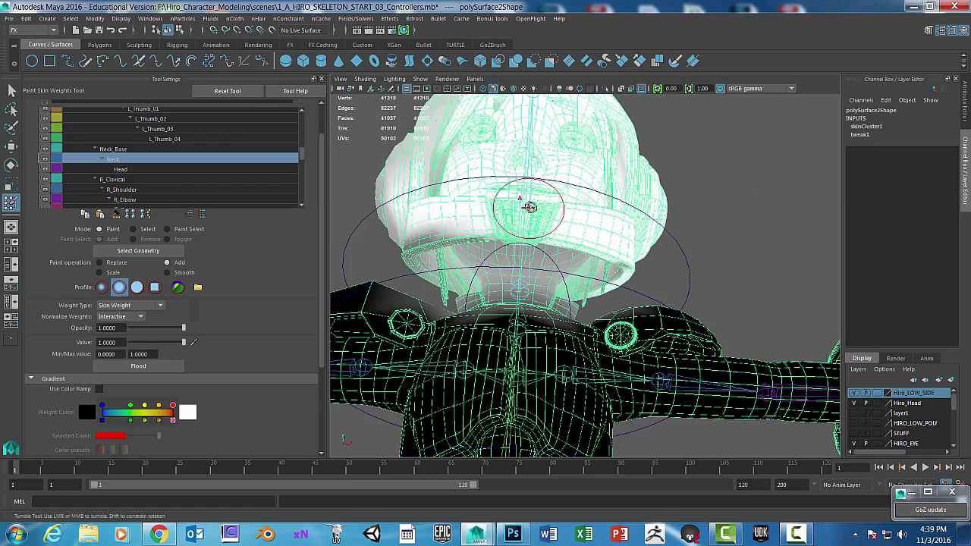
pyautogui.keyDown('alt'); pyautogui.moveTo(520, 205); pyautogui.dragTo(498, 217); pyautogui.keyUp('alt')
pyautogui.keyDown('alt'); pyautogui.moveTo(476, 172); pyautogui.dragTo(533, 177); pyautogui.keyUp('alt')
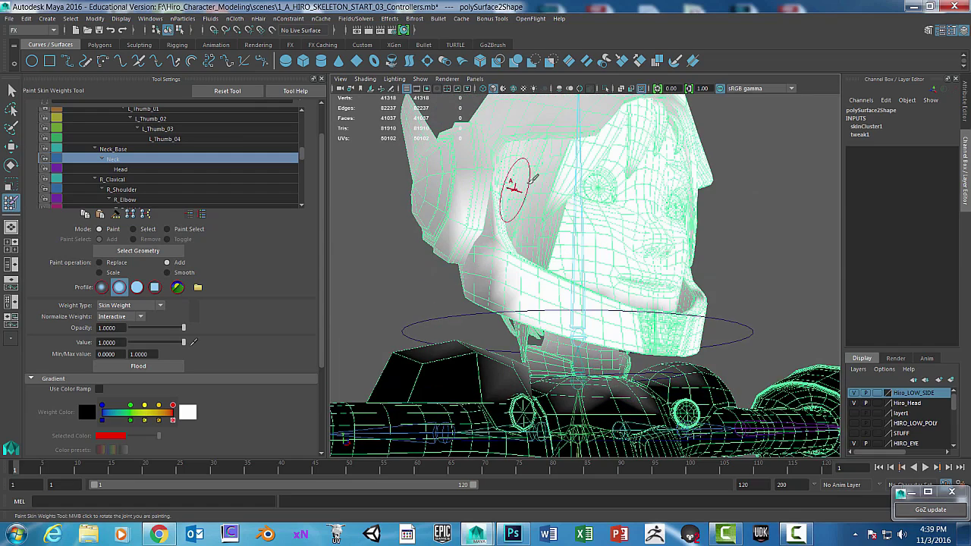
pyautogui.keyDown('alt'); pyautogui.moveTo(575, 179); pyautogui.dragTo(551, 177); pyautogui.keyUp('alt')
pyautogui.moveTo(533, 256)
pyautogui.mouseDown()
pyautogui.moveTo(556, 317)
pyautogui.moveTo(663, 266)
pyautogui.moveTo(645, 259)
pyautogui.moveTo(639, 268)
pyautogui.moveTo(751, 304)
pyautogui.moveTo(681, 287)
pyautogui.moveTo(650, 242)
pyautogui.mouseUp()
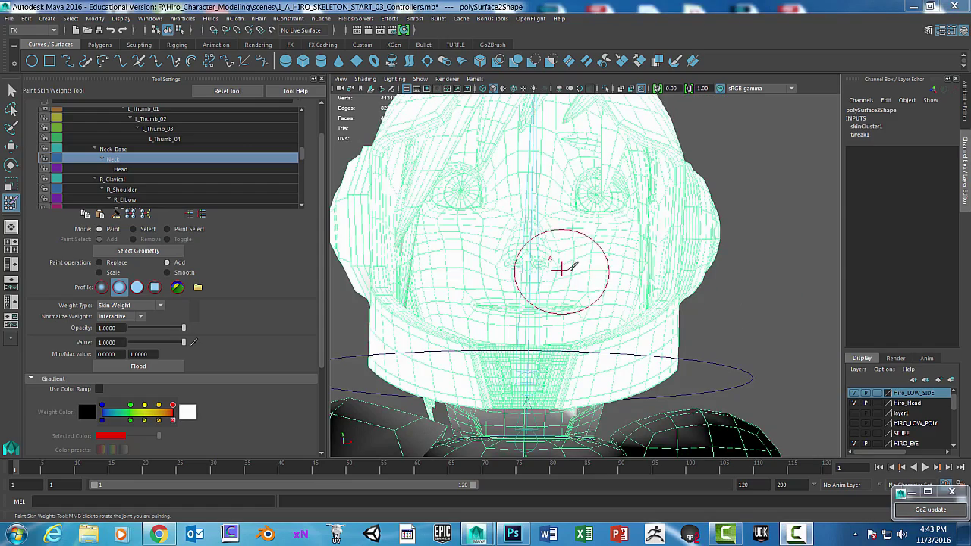
# Step: Paint full Neck influence onto the grey hair strands inside the helmet, working in close-up
pyautogui.keyDown('alt'); pyautogui.moveTo(607, 231); pyautogui.dragTo(653, 217); pyautogui.keyUp('alt')
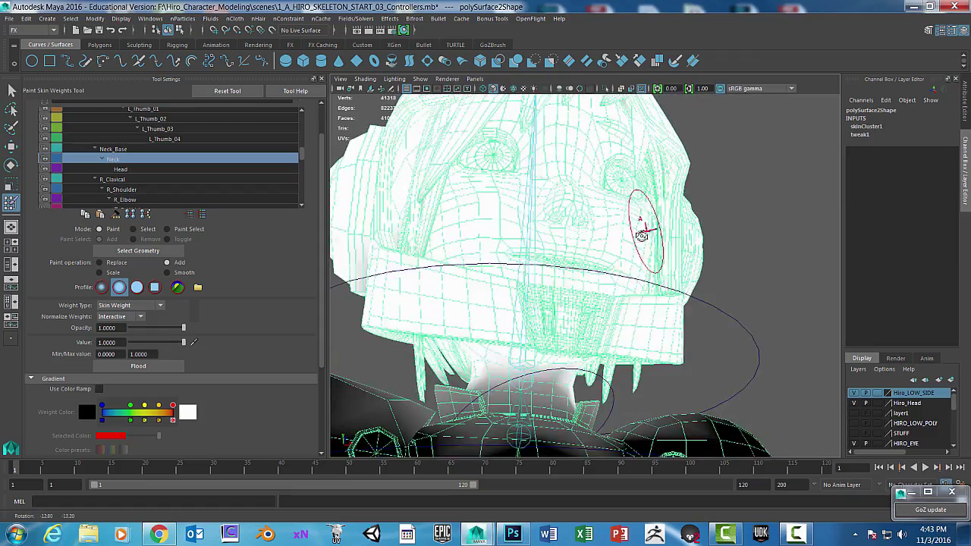
pyautogui.keyDown('alt'); pyautogui.moveTo(652, 216); pyautogui.dragTo(606, 254, button='right'); pyautogui.keyUp('alt')
pyautogui.moveTo(606, 254)
pyautogui.keyDown('alt'); pyautogui.mouseDown()
pyautogui.moveTo(537, 311)
pyautogui.moveTo(531, 304)
pyautogui.moveTo(369, 325)
pyautogui.moveTo(559, 336)
pyautogui.moveTo(576, 280)
pyautogui.mouseUp(); pyautogui.keyUp('alt')
pyautogui.scroll(10, 574, 288)
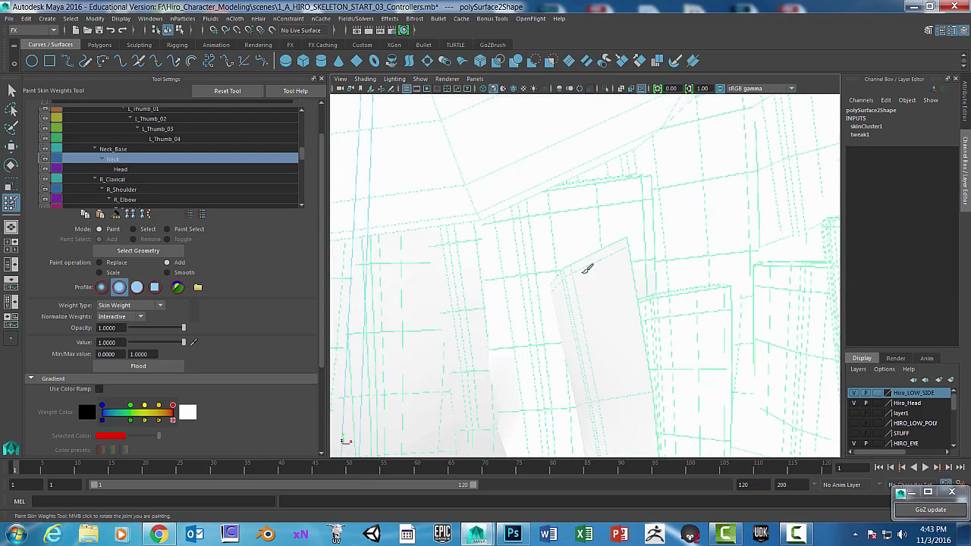
pyautogui.moveTo(649, 356)
pyautogui.mouseDown()
pyautogui.moveTo(375, 232)
pyautogui.moveTo(460, 350)
pyautogui.mouseUp()
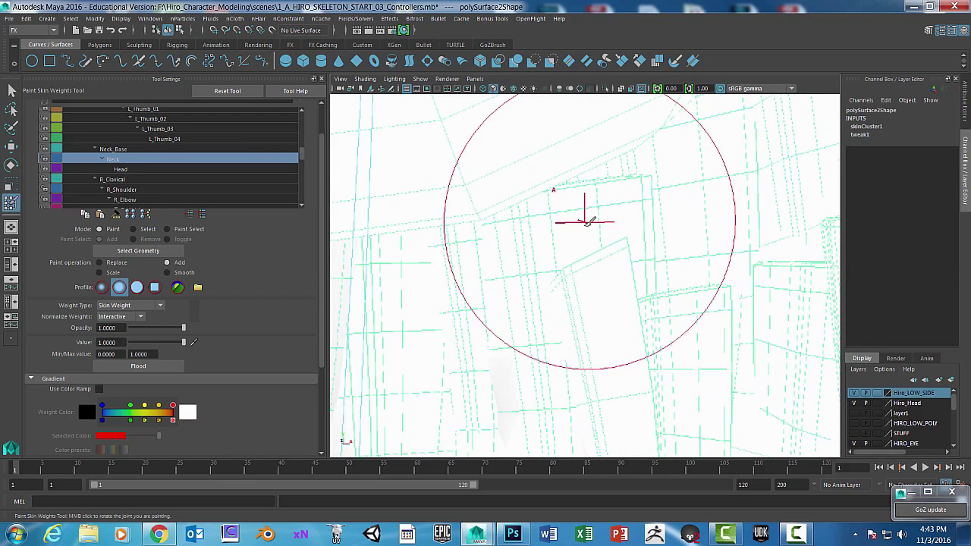
# Step: Cover the neighbouring overlapping hair strands and the surface behind them with full Neck influence
pyautogui.keyDown('alt'); pyautogui.moveTo(588, 222); pyautogui.dragTo(516, 225); pyautogui.keyUp('alt')
pyautogui.keyDown('alt'); pyautogui.moveTo(676, 238); pyautogui.dragTo(715, 256); pyautogui.keyUp('alt')
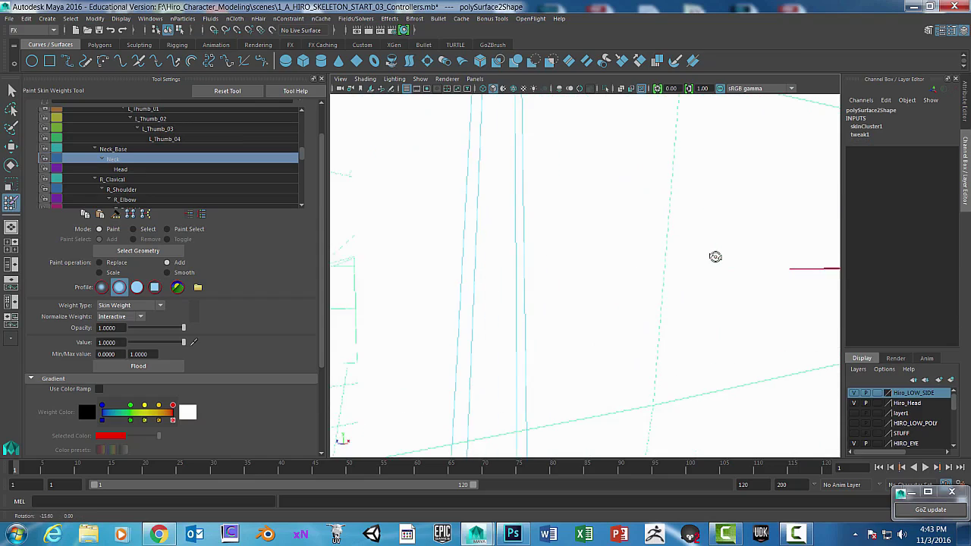
pyautogui.moveTo(715, 257)
pyautogui.keyDown('alt'); pyautogui.mouseDown(button='right')
pyautogui.moveTo(736, 249)
pyautogui.moveTo(756, 266)
pyautogui.moveTo(721, 265)
pyautogui.mouseUp(button='right'); pyautogui.keyUp('alt')
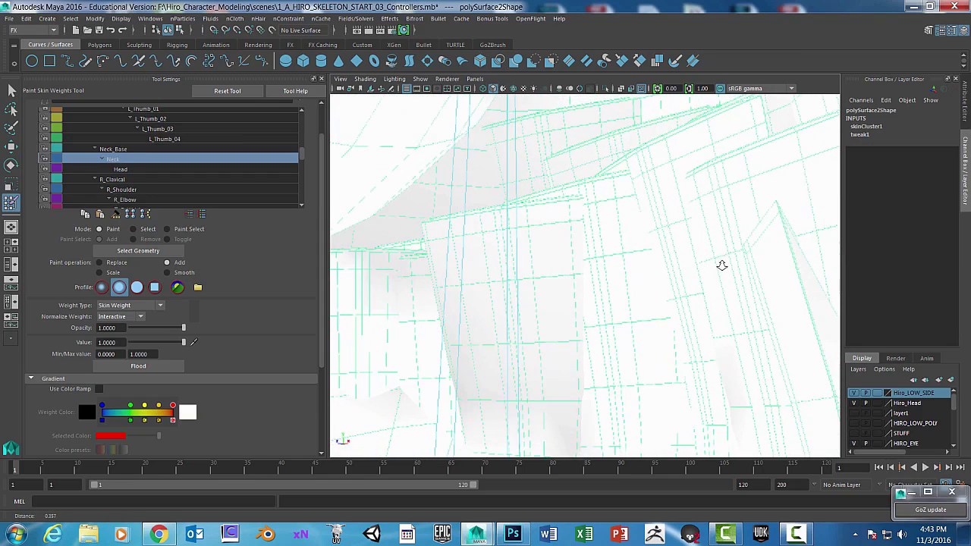
pyautogui.moveTo(461, 296); pyautogui.dragTo(490, 173)
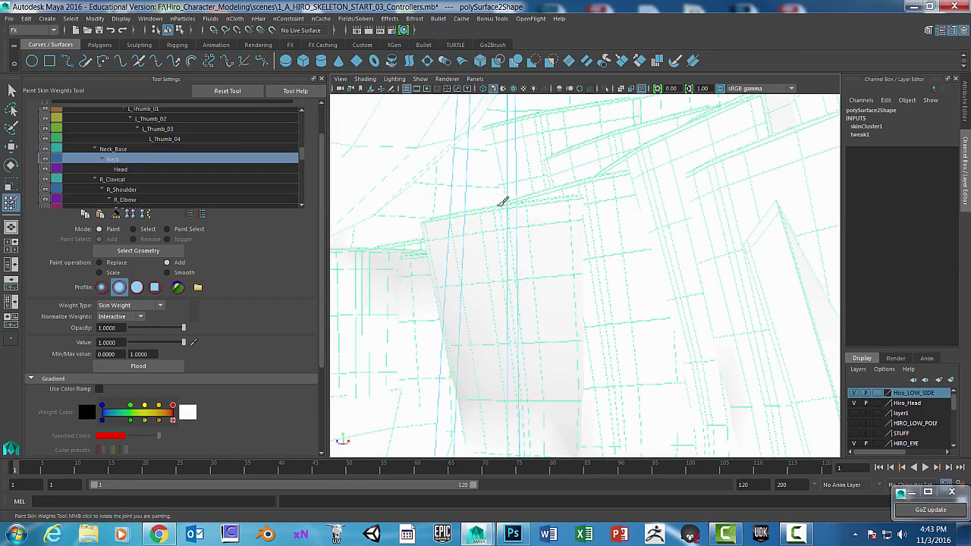
pyautogui.moveTo(501, 201)
pyautogui.keyDown('alt'); pyautogui.mouseDown(button='right')
pyautogui.moveTo(584, 250)
pyautogui.moveTo(569, 251)
pyautogui.moveTo(586, 258)
pyautogui.moveTo(581, 300)
pyautogui.mouseUp(button='right'); pyautogui.keyUp('alt')
pyautogui.moveTo(391, 157); pyautogui.dragTo(411, 271)
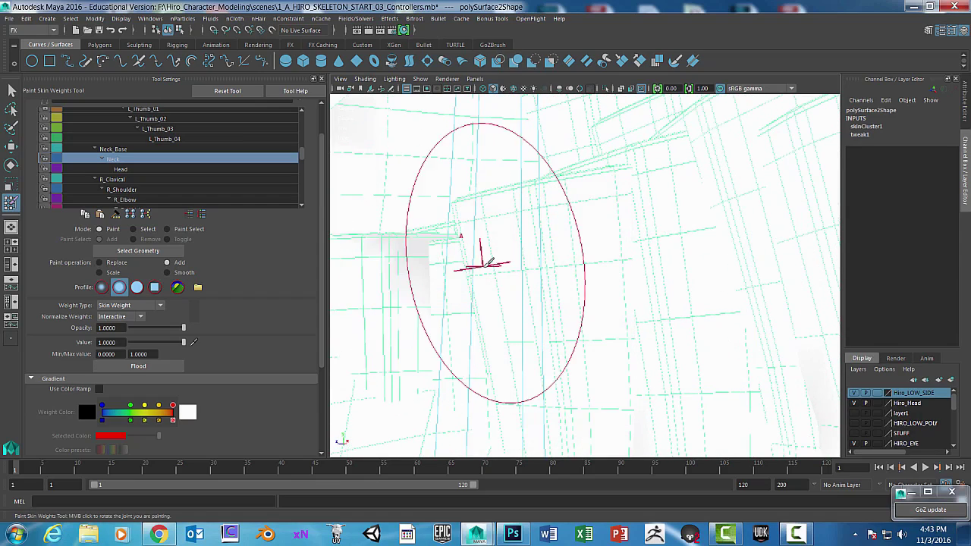
# Step: Paint out the soft grey patches on the broad surface beside the hair strands with full Neck influence
pyautogui.keyDown('alt'); pyautogui.moveTo(483, 265); pyautogui.dragTo(449, 185); pyautogui.keyUp('alt')
pyautogui.keyDown('alt'); pyautogui.moveTo(685, 210); pyautogui.dragTo(622, 207); pyautogui.keyUp('alt')
pyautogui.moveTo(672, 233)
pyautogui.keyDown('alt'); pyautogui.mouseDown()
pyautogui.moveTo(668, 263)
pyautogui.moveTo(624, 271)
pyautogui.moveTo(547, 223)
pyautogui.mouseUp(); pyautogui.keyUp('alt')
pyautogui.moveTo(766, 255)
pyautogui.keyDown('alt'); pyautogui.mouseDown()
pyautogui.moveTo(776, 263)
pyautogui.moveTo(759, 247)
pyautogui.mouseUp(); pyautogui.keyUp('alt')
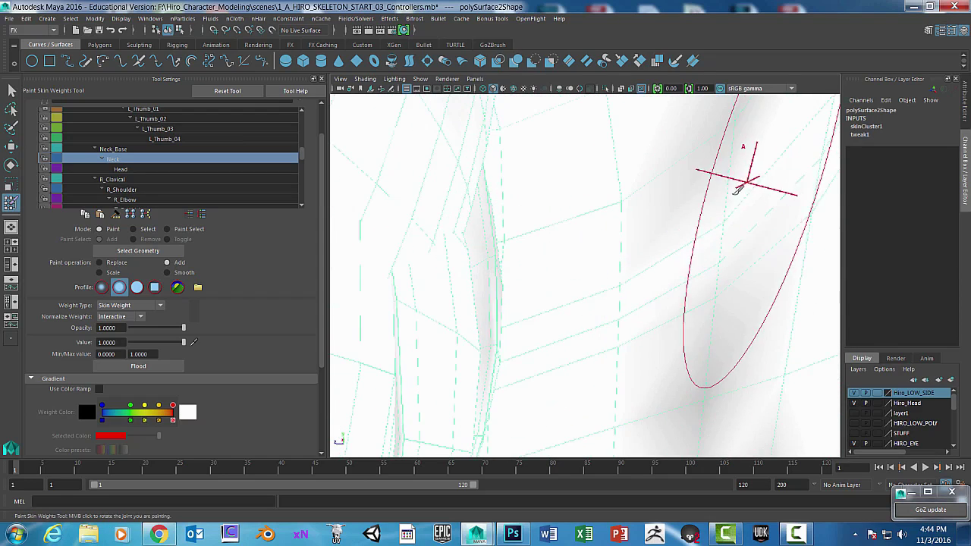
pyautogui.moveTo(739, 190)
pyautogui.mouseDown()
pyautogui.moveTo(696, 325)
pyautogui.moveTo(725, 340)
pyautogui.mouseUp()
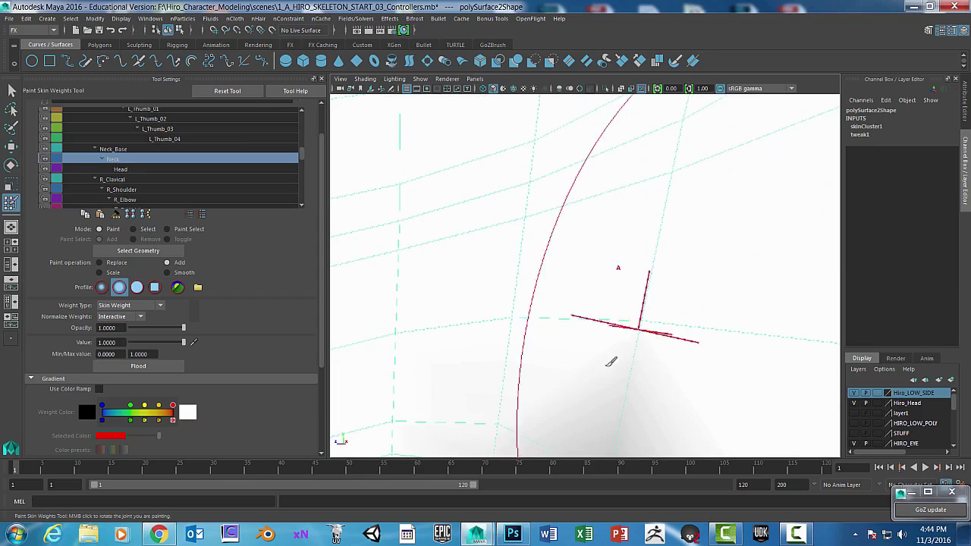
pyautogui.moveTo(611, 362); pyautogui.dragTo(621, 301)
pyautogui.scroll(-3, 660, 299)
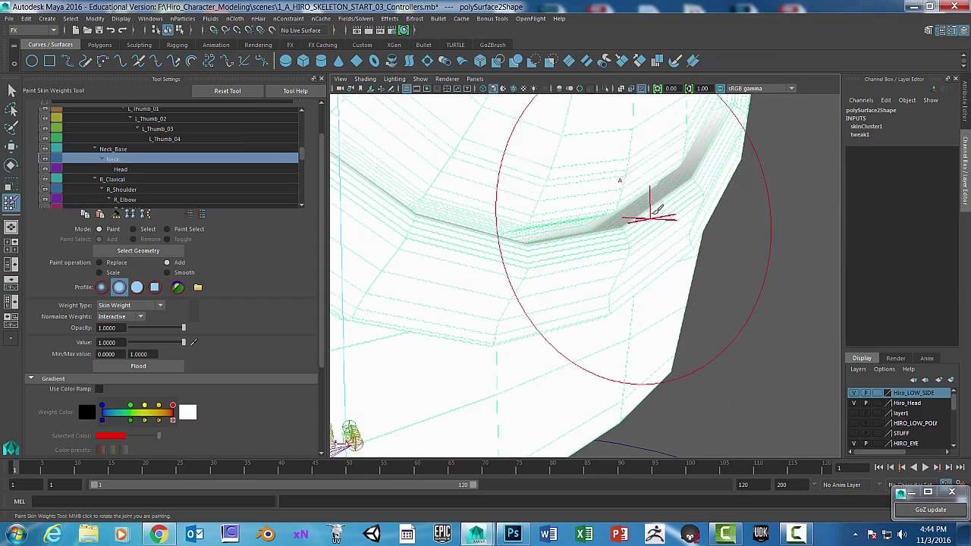
# Step: Fill the shaded crease along the helmet and the narrow gaps between surfaces with full Neck influence
pyautogui.keyDown('alt'); pyautogui.moveTo(724, 148); pyautogui.dragTo(579, 215); pyautogui.keyUp('alt')
pyautogui.scroll(-5, 581, 210)
pyautogui.scroll(8, 582, 209)
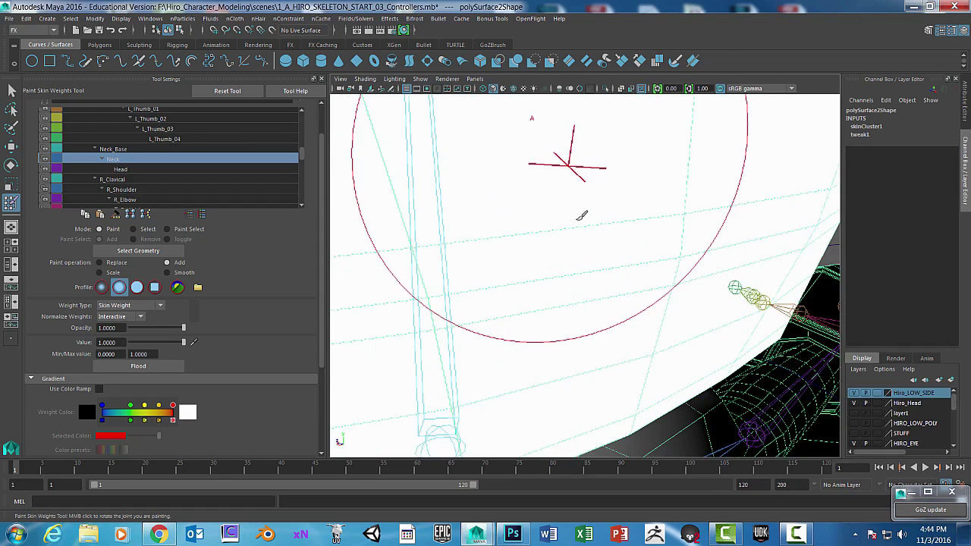
pyautogui.keyDown('alt'); pyautogui.moveTo(607, 216); pyautogui.dragTo(607, 263); pyautogui.keyUp('alt')
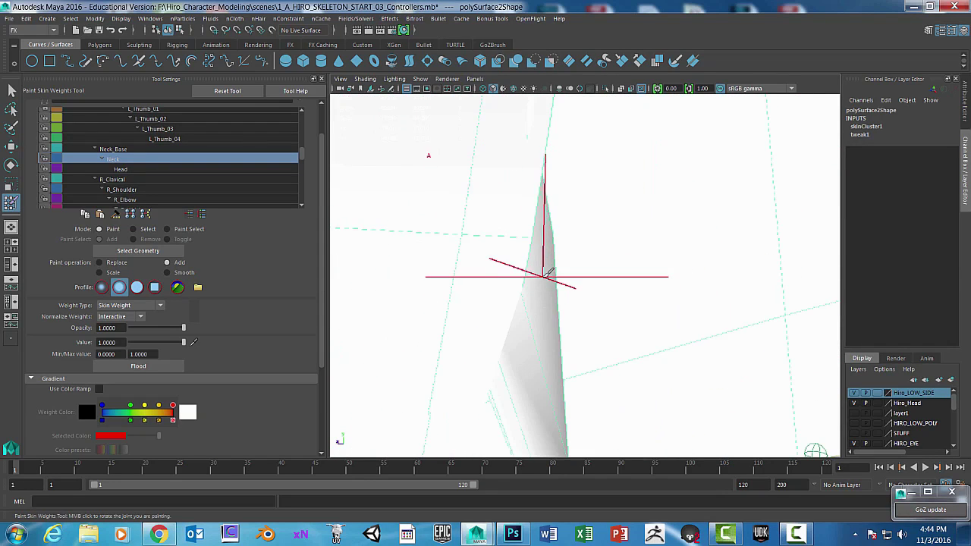
pyautogui.scroll(-4, 544, 231)
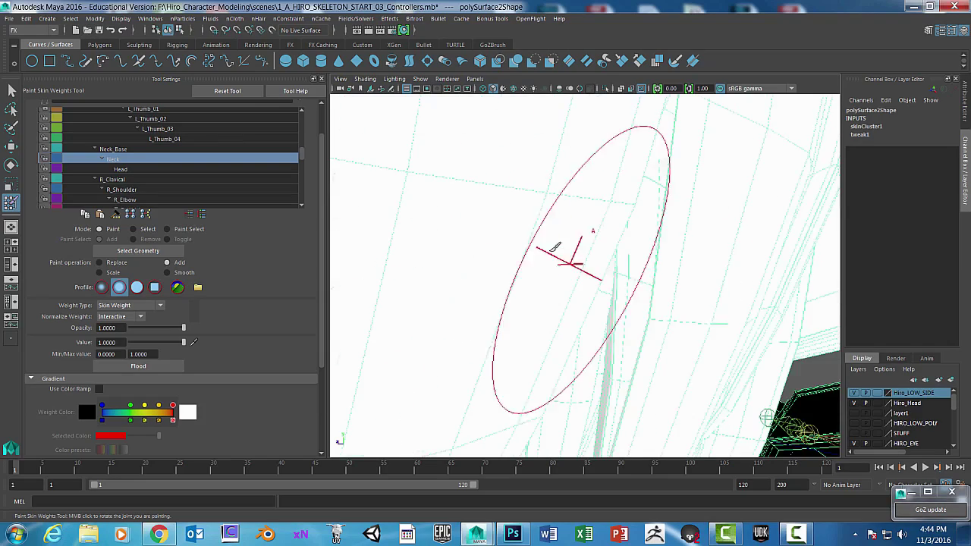
# Step: Paint full Neck influence onto the grey hair tips and folds between the face and the helmet rim
pyautogui.moveTo(634, 290)
pyautogui.keyDown('alt'); pyautogui.mouseDown()
pyautogui.moveTo(546, 280)
pyautogui.moveTo(571, 258)
pyautogui.moveTo(496, 245)
pyautogui.moveTo(513, 223)
pyautogui.moveTo(696, 286)
pyautogui.mouseUp(); pyautogui.keyUp('alt')
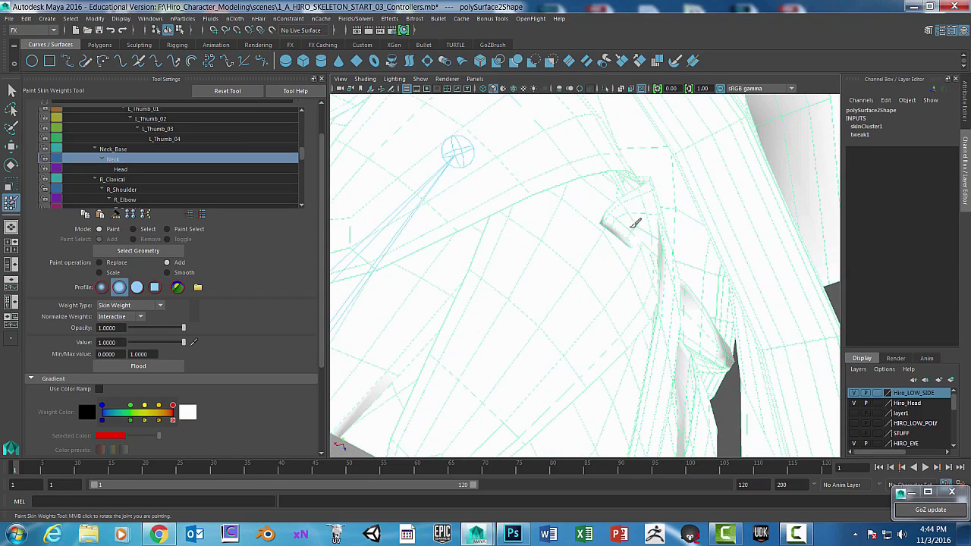
pyautogui.moveTo(648, 210)
pyautogui.keyDown('alt'); pyautogui.mouseDown()
pyautogui.moveTo(607, 245)
pyautogui.moveTo(665, 260)
pyautogui.moveTo(691, 294)
pyautogui.mouseUp(); pyautogui.keyUp('alt')
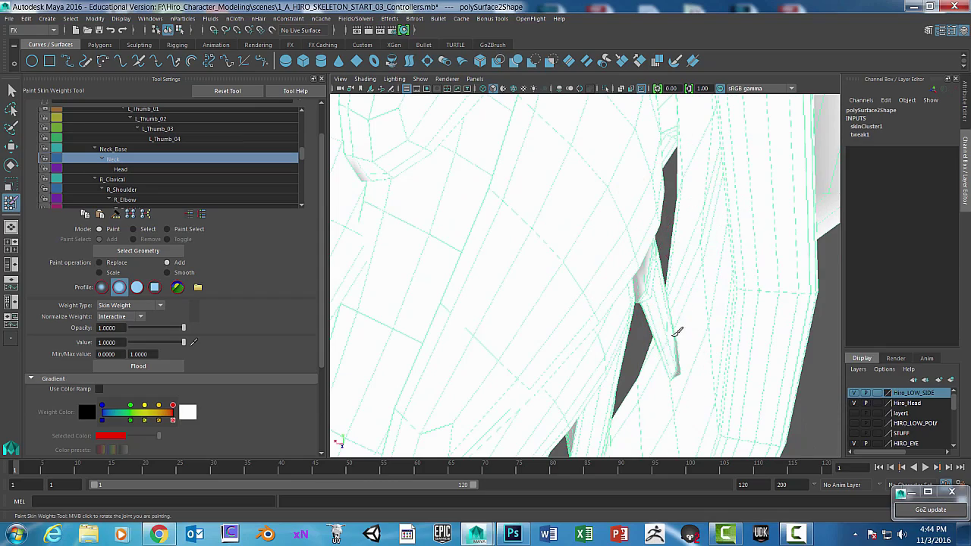
pyautogui.moveTo(651, 280)
pyautogui.keyDown('alt'); pyautogui.mouseDown()
pyautogui.moveTo(685, 275)
pyautogui.moveTo(805, 319)
pyautogui.moveTo(767, 314)
pyautogui.moveTo(659, 214)
pyautogui.moveTo(711, 275)
pyautogui.moveTo(672, 260)
pyautogui.mouseUp(); pyautogui.keyUp('alt')
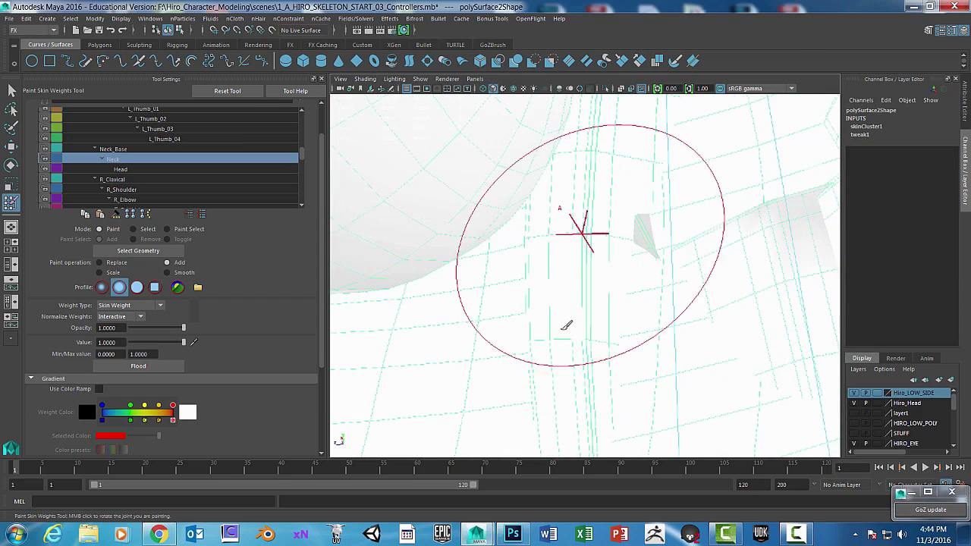
# Step: Paint full Neck influence onto the eyeball's grey surface and outer edge and the hair pieces around it
pyautogui.moveTo(469, 108)
pyautogui.keyDown('alt'); pyautogui.mouseDown()
pyautogui.moveTo(450, 182)
pyautogui.moveTo(460, 190)
pyautogui.moveTo(463, 176)
pyautogui.moveTo(515, 177)
pyautogui.moveTo(553, 195)
pyautogui.mouseUp(); pyautogui.keyUp('alt')
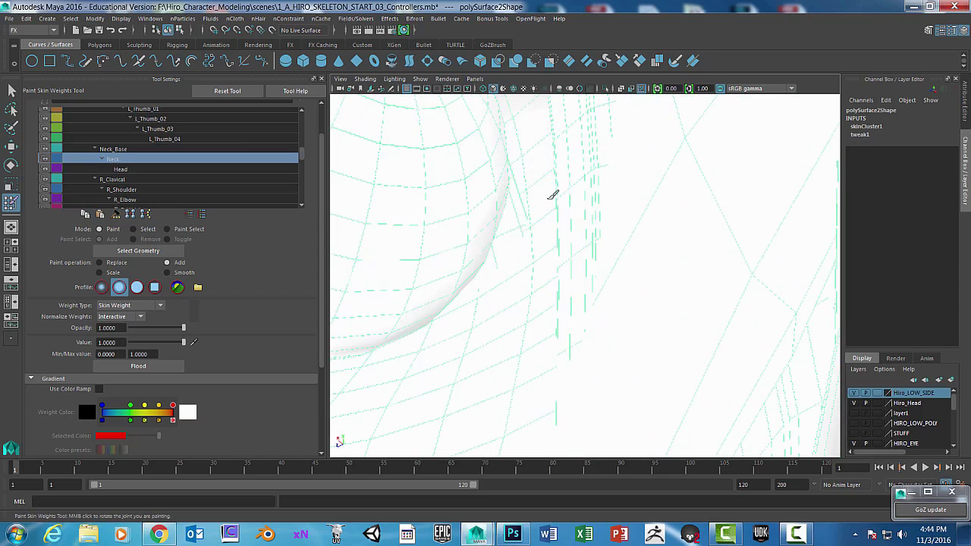
pyautogui.moveTo(499, 242)
pyautogui.keyDown('alt'); pyautogui.mouseDown()
pyautogui.moveTo(446, 234)
pyautogui.moveTo(639, 312)
pyautogui.mouseUp(); pyautogui.keyUp('alt')
pyautogui.keyDown('alt'); pyautogui.moveTo(796, 283); pyautogui.dragTo(551, 256, button='right'); pyautogui.keyUp('alt')
pyautogui.keyDown('alt'); pyautogui.moveTo(550, 255); pyautogui.dragTo(594, 276); pyautogui.keyUp('alt')
pyautogui.scroll(9, 594, 275)
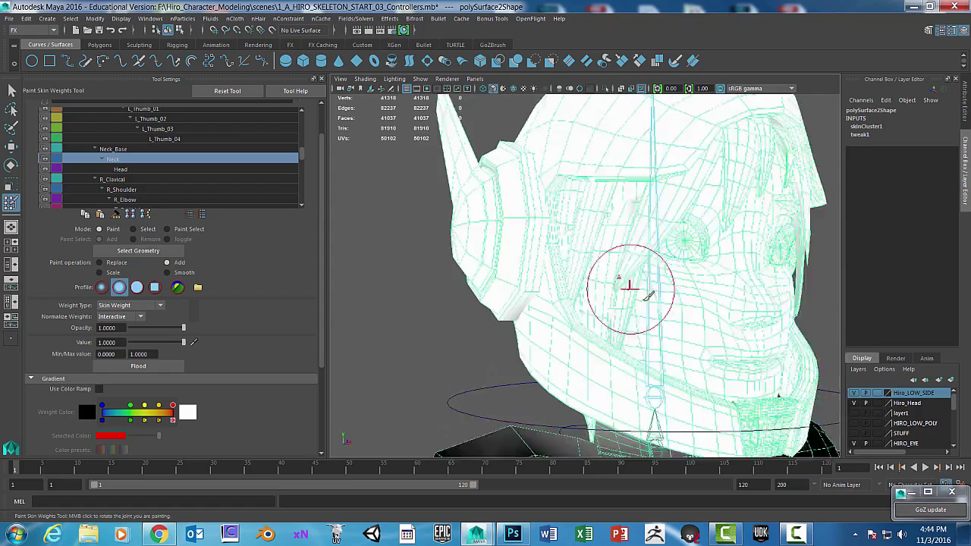
# Step: Paint full Neck influence onto the grey edges of the right ear disc and the adjoining side of the helmet
pyautogui.keyDown('alt'); pyautogui.moveTo(667, 299); pyautogui.dragTo(721, 188); pyautogui.keyUp('alt')
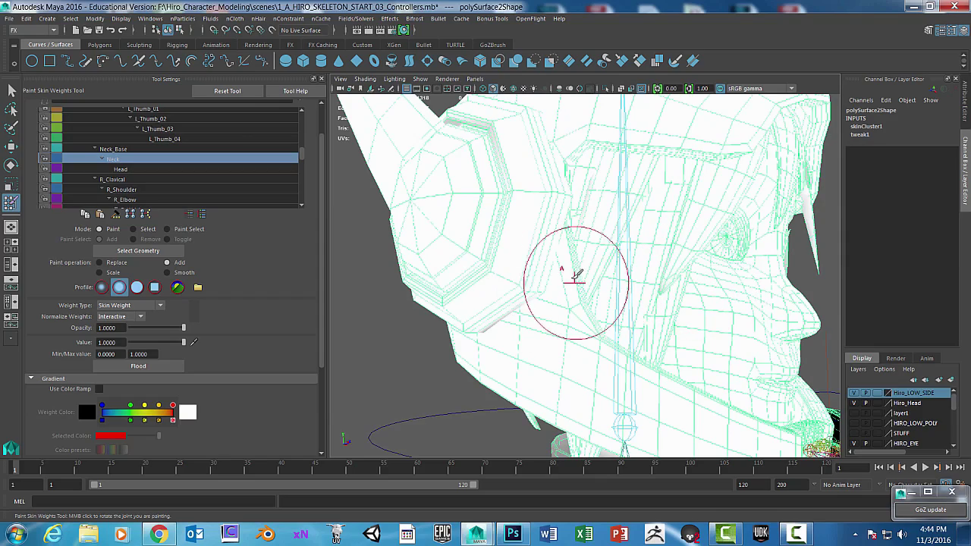
pyautogui.keyDown('alt'); pyautogui.moveTo(576, 274); pyautogui.dragTo(511, 273); pyautogui.keyUp('alt')
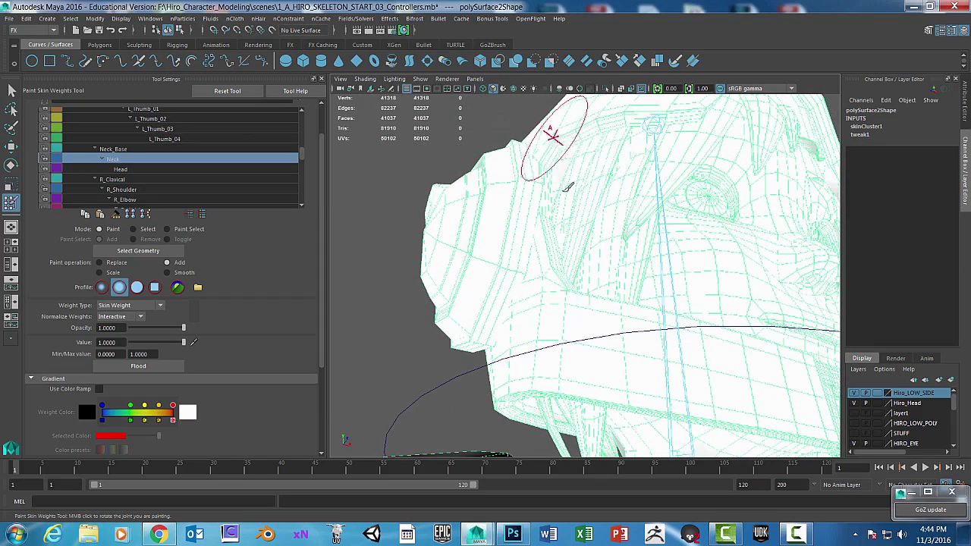
pyautogui.keyDown('alt'); pyautogui.moveTo(702, 212); pyautogui.dragTo(598, 235); pyautogui.keyUp('alt')
pyautogui.scroll(-7, 675, 210)
pyautogui.scroll(-2, 703, 214)
pyautogui.scroll(5, 593, 237)
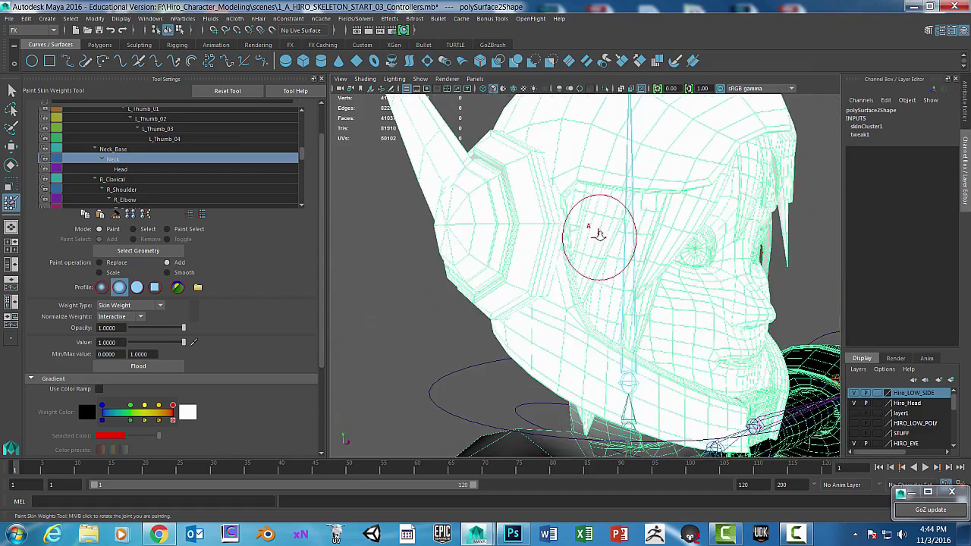
pyautogui.scroll(10, 676, 239)
pyautogui.scroll(-3, 682, 239)
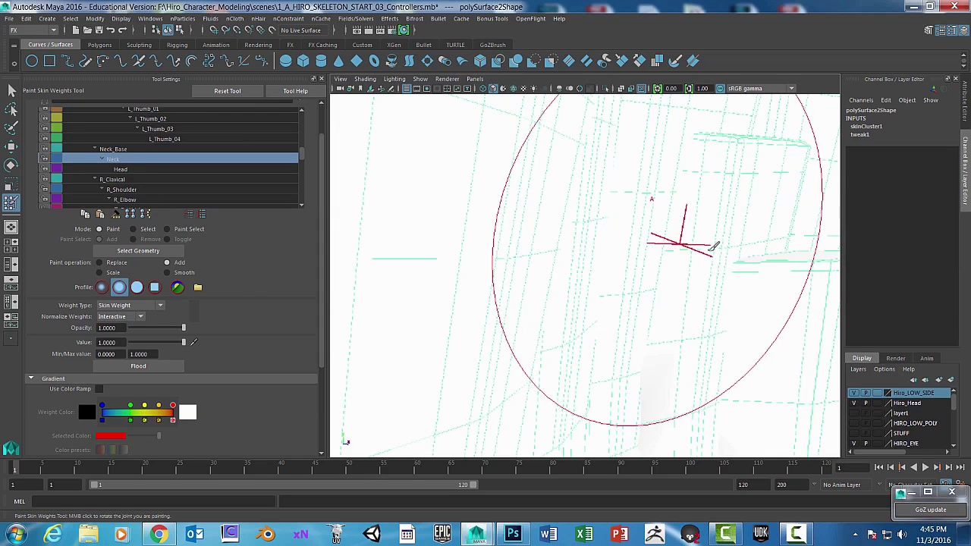
# Step: Fill the remaining grey hair strands beside the right ear disc with full Neck influence
pyautogui.keyDown('alt'); pyautogui.moveTo(713, 245); pyautogui.dragTo(724, 251); pyautogui.keyUp('alt')
pyautogui.moveTo(723, 251)
pyautogui.keyDown('alt'); pyautogui.mouseDown(button='middle')
pyautogui.moveTo(748, 247)
pyautogui.moveTo(721, 244)
pyautogui.mouseUp(button='middle'); pyautogui.keyUp('alt')
pyautogui.moveTo(732, 221)
pyautogui.mouseDown()
pyautogui.moveTo(643, 280)
pyautogui.moveTo(622, 267)
pyautogui.mouseUp()
pyautogui.moveTo(747, 265); pyautogui.dragTo(748, 345)
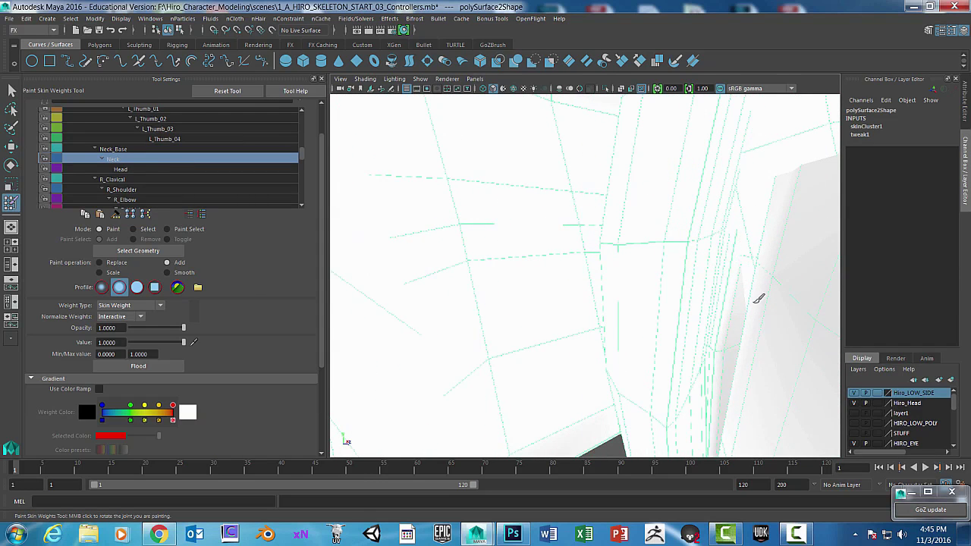
# Step: Examine the right ear disc, its antenna and the whole head from several sides for unpainted Neck weight areas
pyautogui.keyDown('alt'); pyautogui.moveTo(759, 298); pyautogui.dragTo(872, 293); pyautogui.keyUp('alt')
pyautogui.keyDown('alt'); pyautogui.moveTo(810, 288); pyautogui.dragTo(622, 288, button='right'); pyautogui.keyUp('alt')
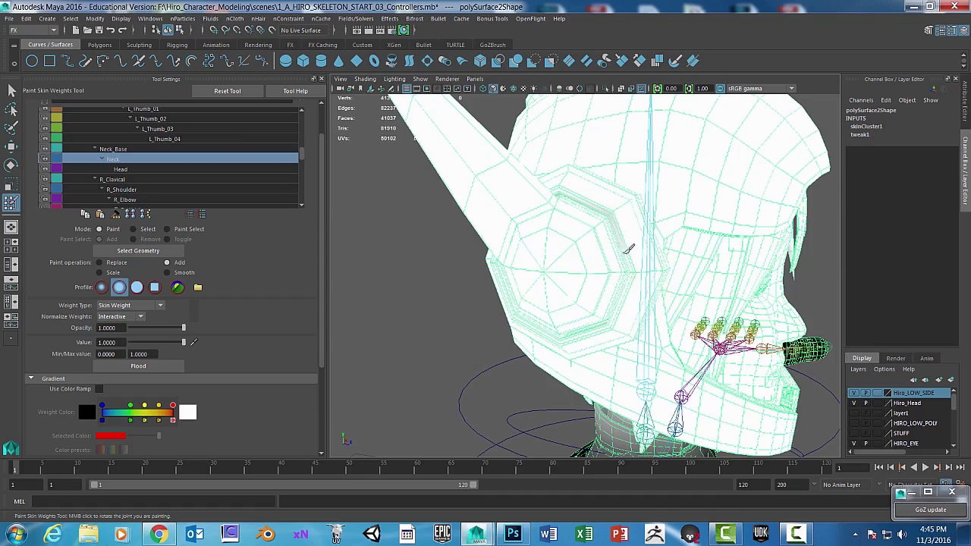
pyautogui.keyDown('alt'); pyautogui.moveTo(592, 229); pyautogui.dragTo(637, 227); pyautogui.keyUp('alt')
pyautogui.keyDown('alt'); pyautogui.moveTo(637, 227); pyautogui.dragTo(713, 248, button='middle'); pyautogui.keyUp('alt')
pyautogui.keyDown('alt'); pyautogui.moveTo(671, 238); pyautogui.dragTo(746, 281, button='right'); pyautogui.keyUp('alt')
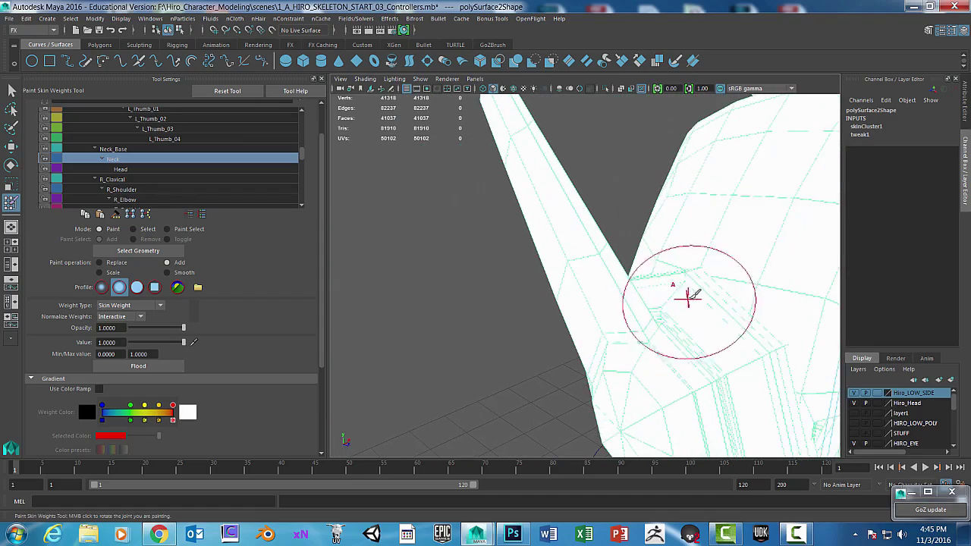
pyautogui.scroll(-10, 687, 295)
pyautogui.keyDown('alt'); pyautogui.moveTo(630, 282); pyautogui.dragTo(597, 287); pyautogui.keyUp('alt')
pyautogui.scroll(10, 613, 262)
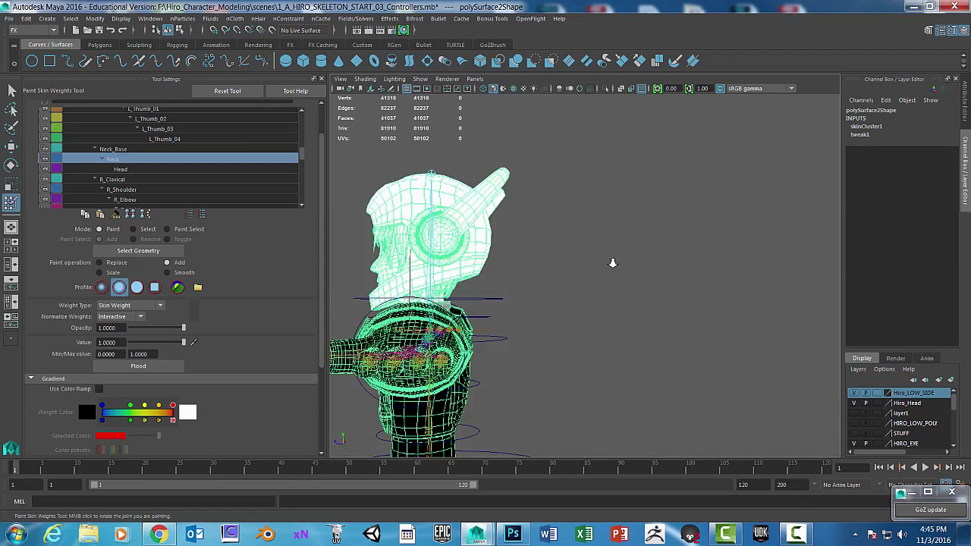
# Step: Check the painted head once more, leave skin weight painting and deselect the Hiro mesh
pyautogui.keyDown('alt'); pyautogui.moveTo(512, 250); pyautogui.dragTo(623, 286); pyautogui.keyUp('alt')
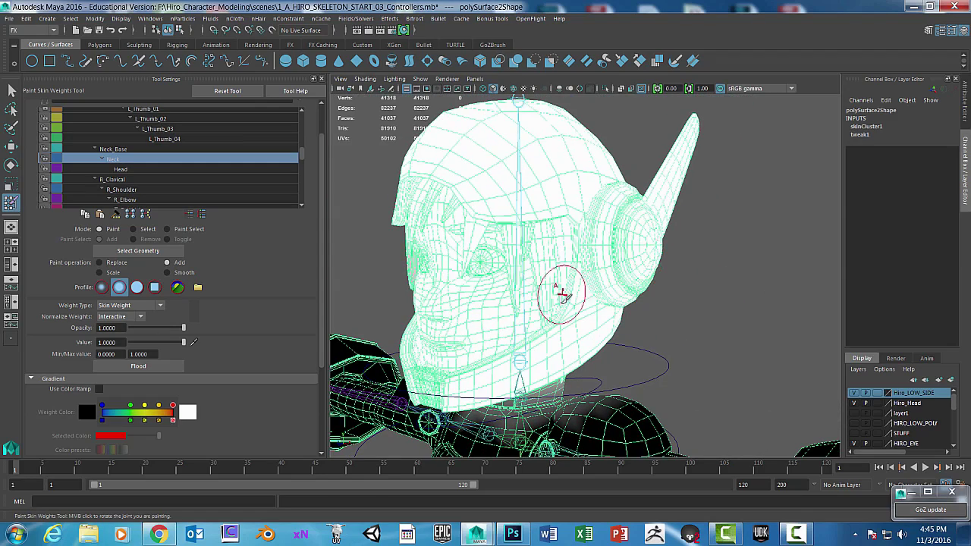
pyautogui.moveTo(574, 256)
pyautogui.keyDown('alt'); pyautogui.mouseDown()
pyautogui.moveTo(614, 255)
pyautogui.moveTo(624, 206)
pyautogui.mouseUp(); pyautogui.keyUp('alt')
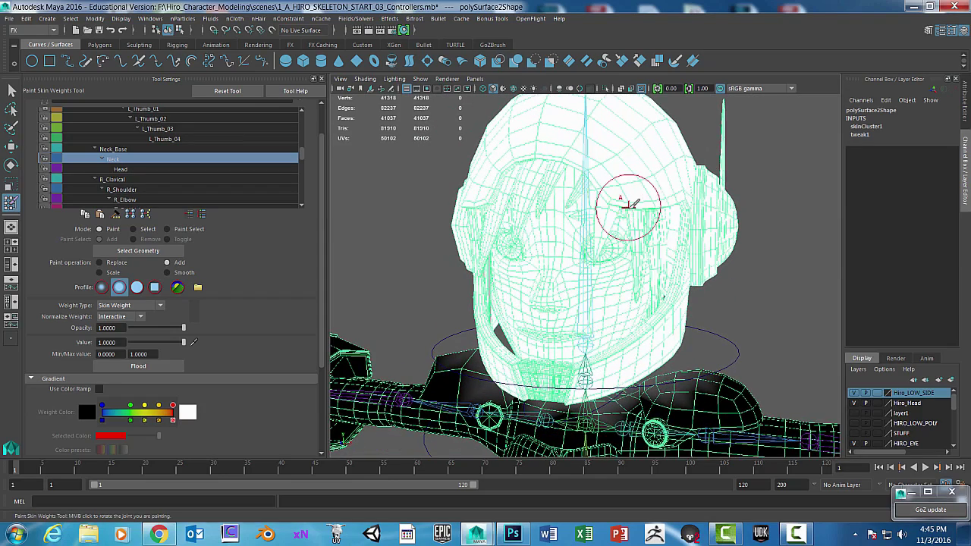
pyautogui.rightClick(628, 206)
pyautogui.click(601, 281)
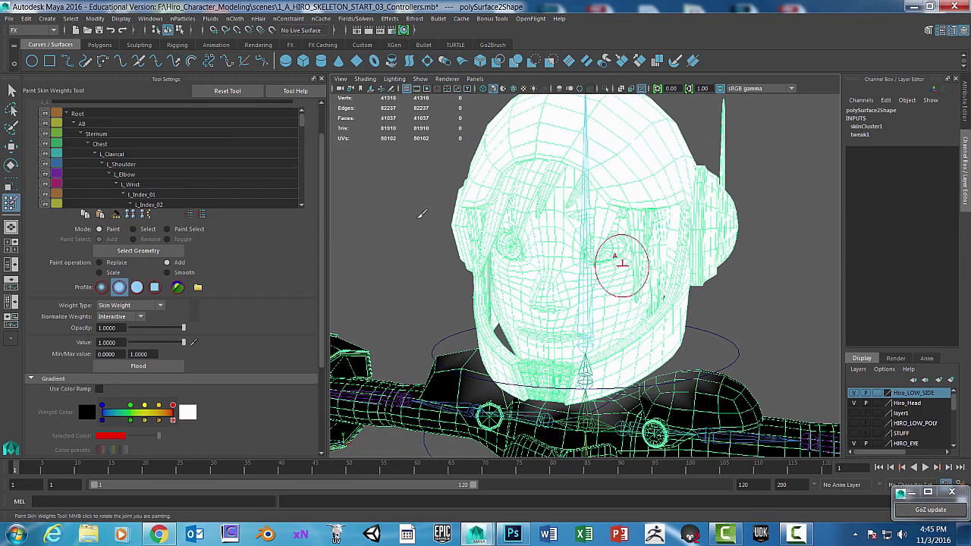
pyautogui.click(12, 91)
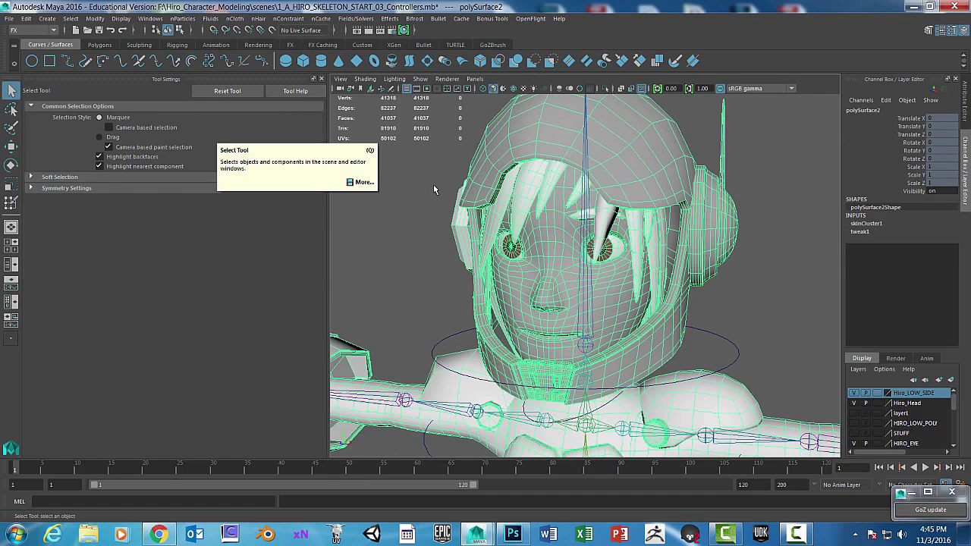
pyautogui.click(437, 220)
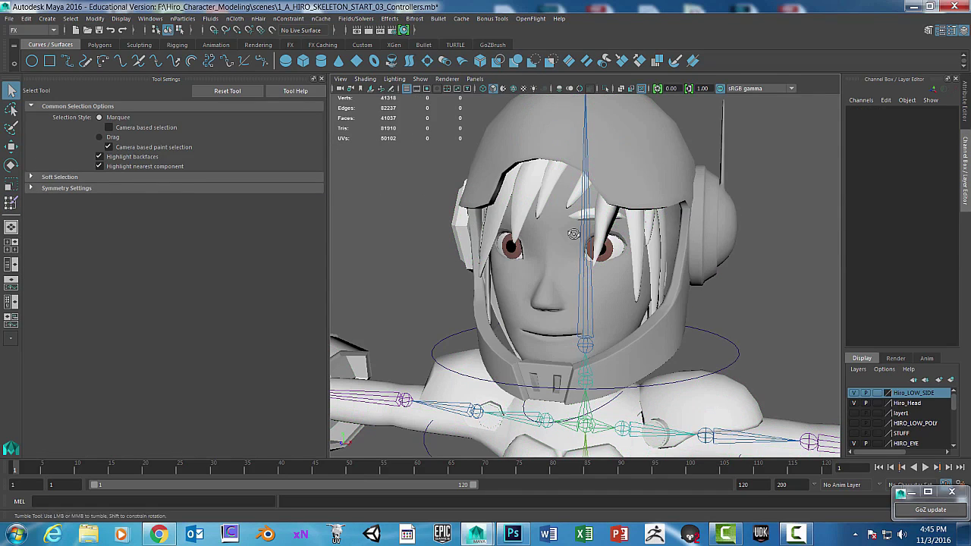
# Step: Test the head's deformation by rotating NECK_Controller to -22.5 in X, and undo the rotation
pyautogui.keyDown('alt'); pyautogui.moveTo(574, 234); pyautogui.dragTo(637, 269); pyautogui.keyUp('alt')
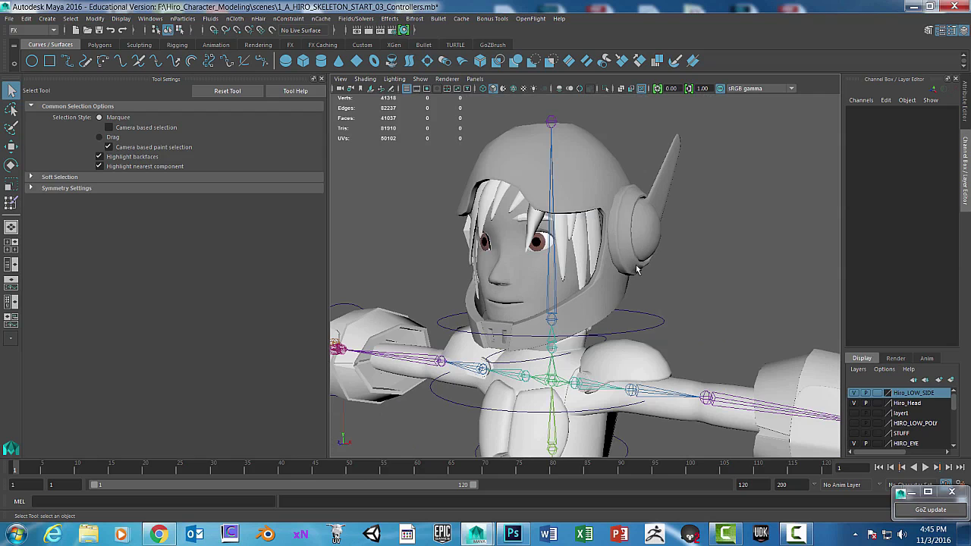
pyautogui.click(662, 330)
pyautogui.keyDown('alt'); pyautogui.moveTo(662, 330); pyautogui.dragTo(617, 330); pyautogui.keyUp('alt')
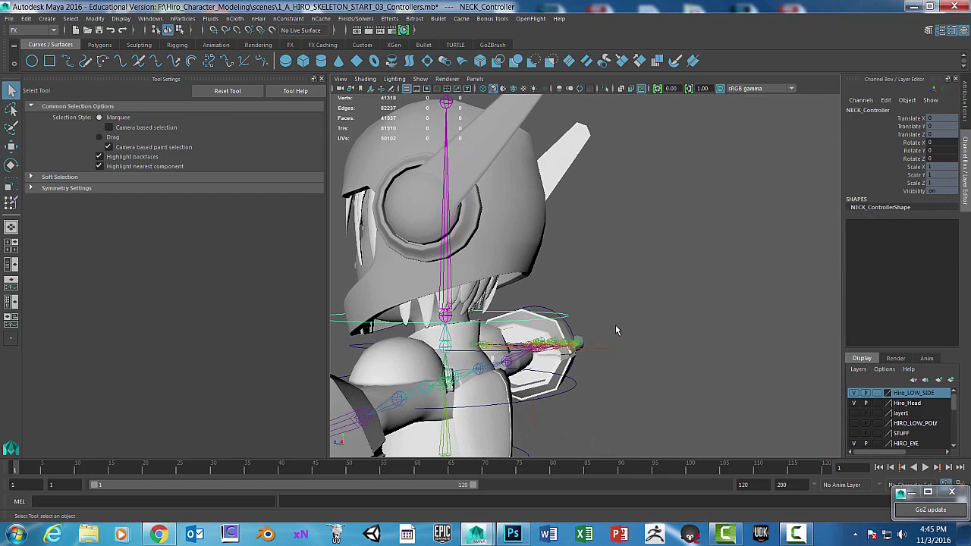
pyautogui.press('e')
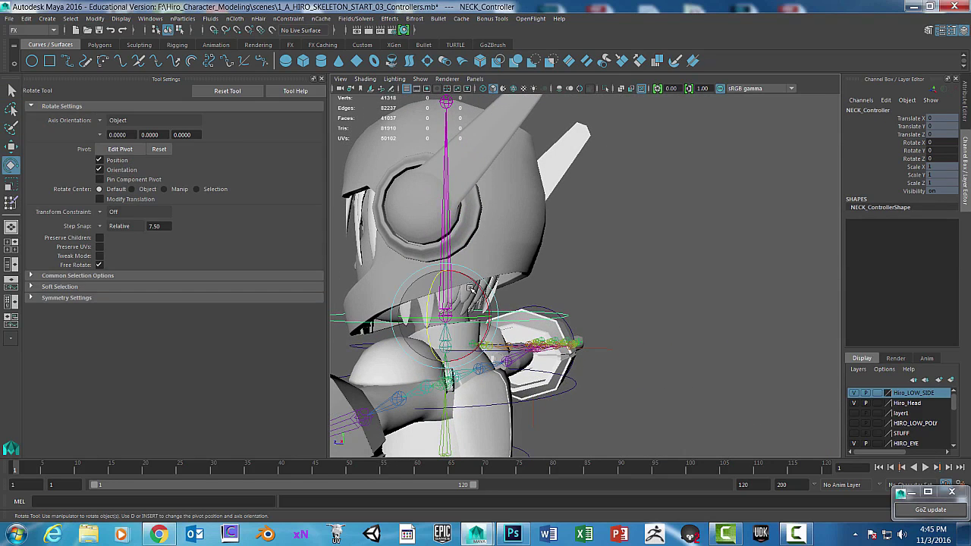
pyautogui.moveTo(479, 284); pyautogui.dragTo(547, 332)
pyautogui.scroll(-5, 547, 332)
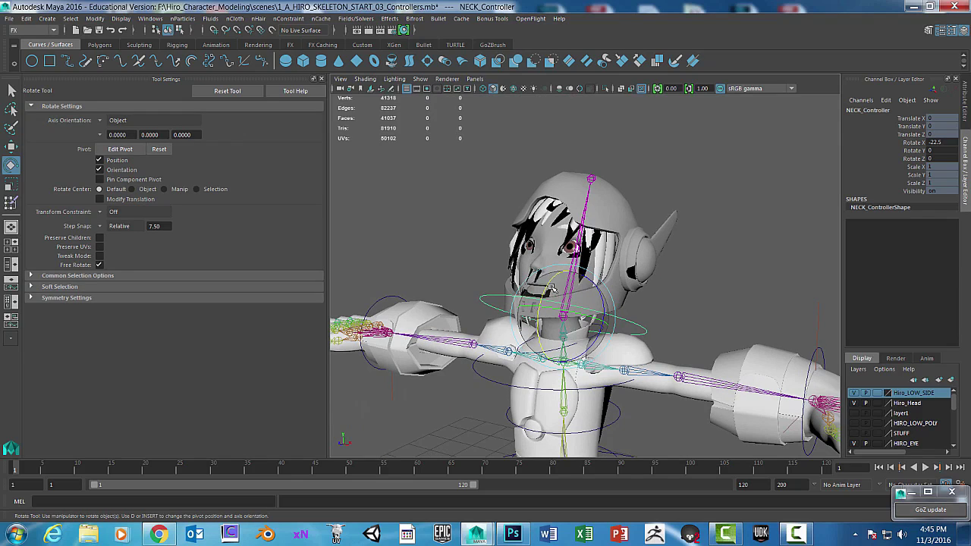
pyautogui.moveTo(552, 288); pyautogui.dragTo(539, 297)
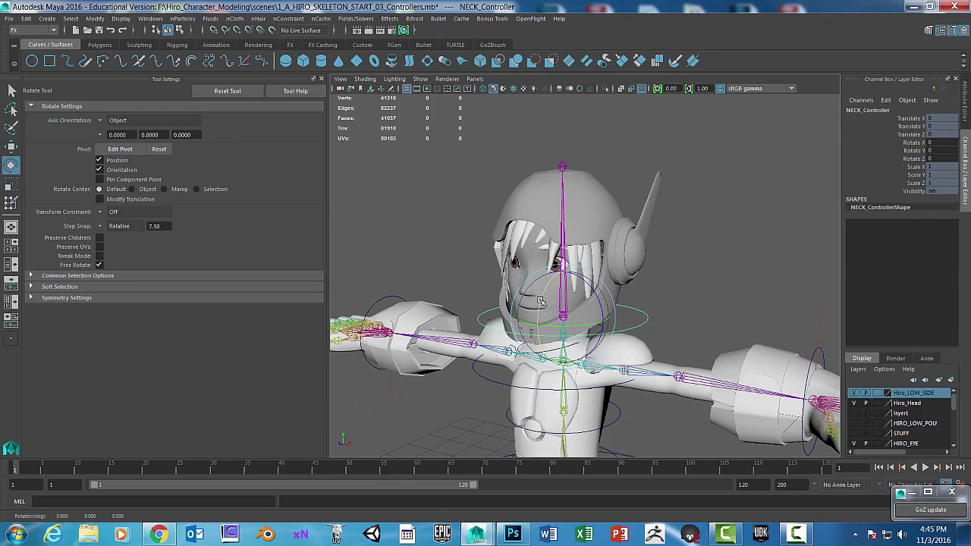
pyautogui.hotkey('ctrl', 'z')
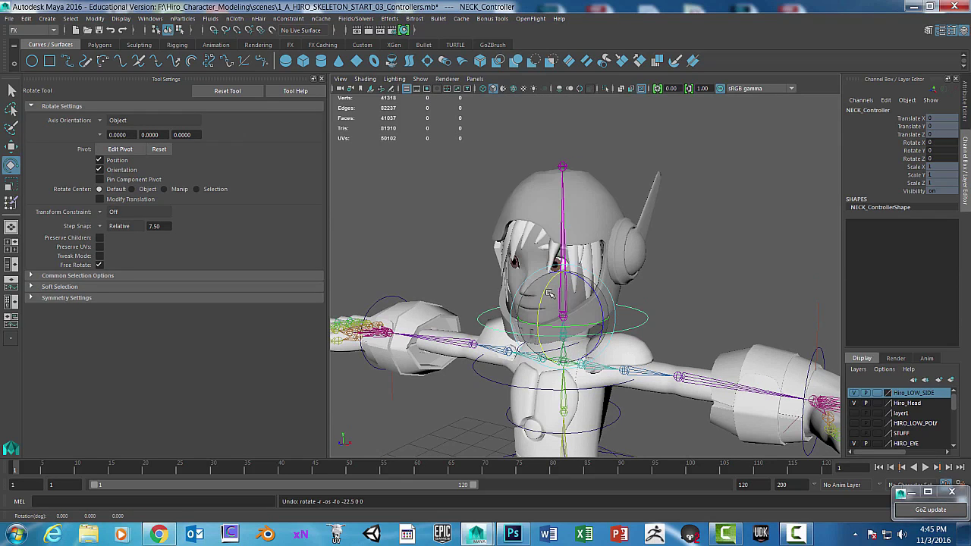
# Step: Tilt NECK_Controller back to -22.5 and -7.5 in X to inspect the face, hair and ear disc, and undo the test rotations
pyautogui.moveTo(552, 289)
pyautogui.mouseDown()
pyautogui.moveTo(565, 277)
pyautogui.moveTo(551, 296)
pyautogui.moveTo(566, 279)
pyautogui.moveTo(555, 292)
pyautogui.moveTo(568, 289)
pyautogui.mouseUp()
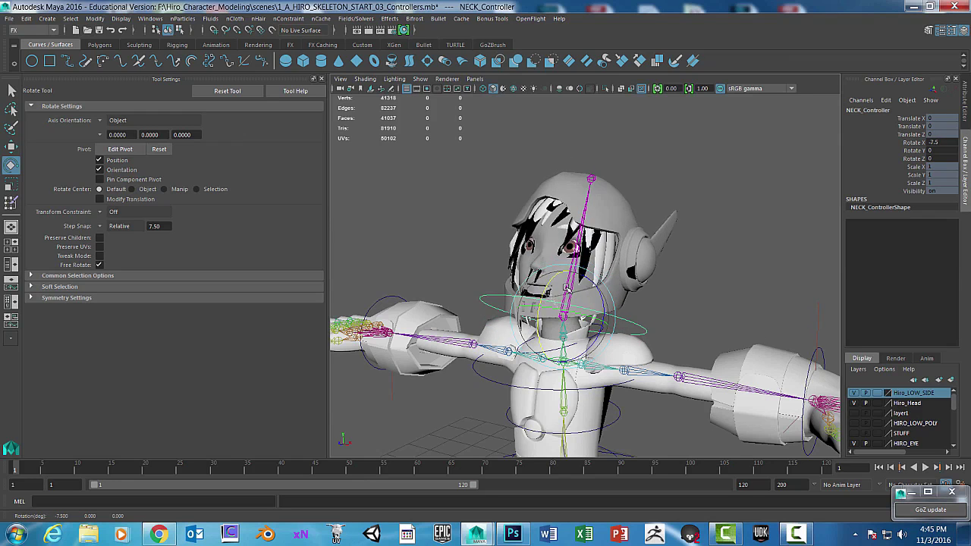
pyautogui.scroll(5, 569, 287)
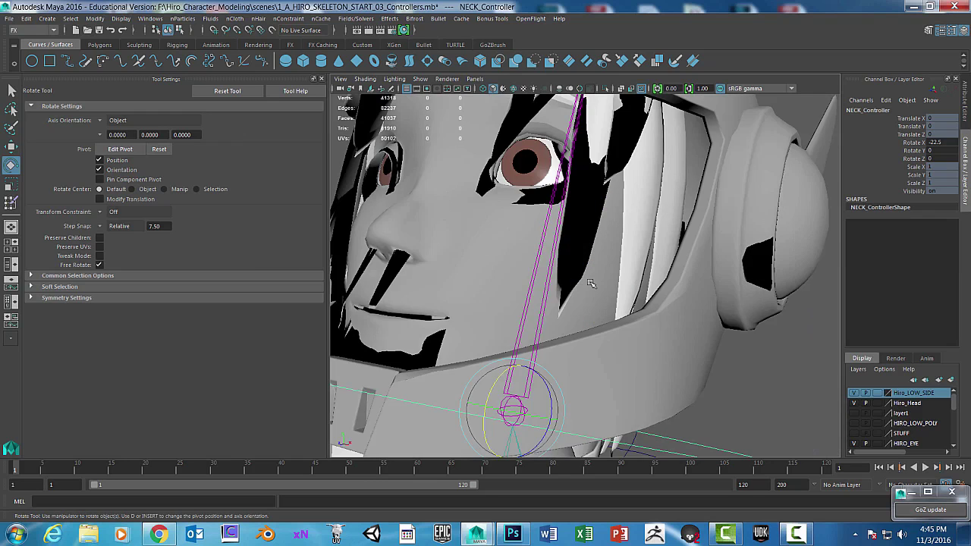
pyautogui.scroll(-5, 591, 283)
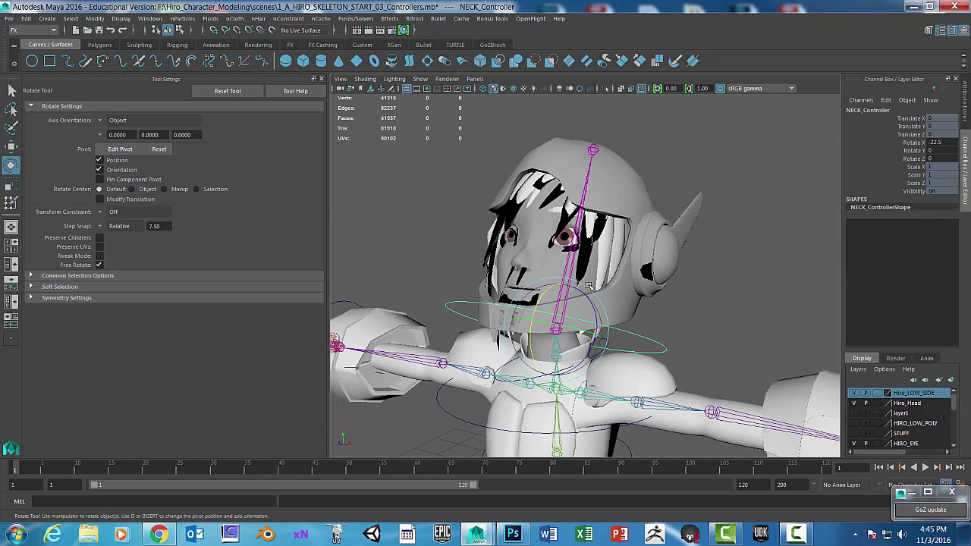
pyautogui.moveTo(543, 298)
pyautogui.mouseDown()
pyautogui.moveTo(540, 318)
pyautogui.moveTo(544, 311)
pyautogui.mouseUp()
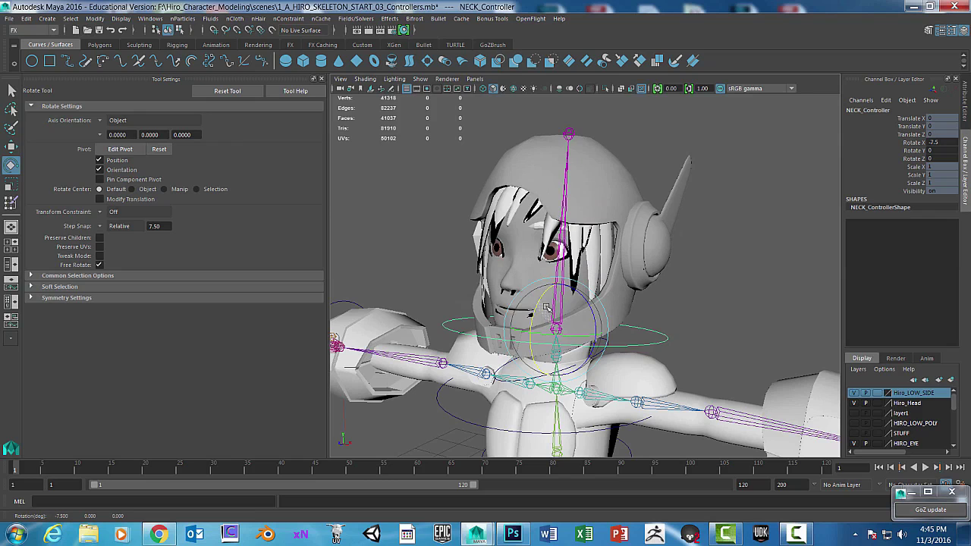
pyautogui.hotkey('ctrl', 'z')
pyautogui.hotkey('ctrl', 'z')
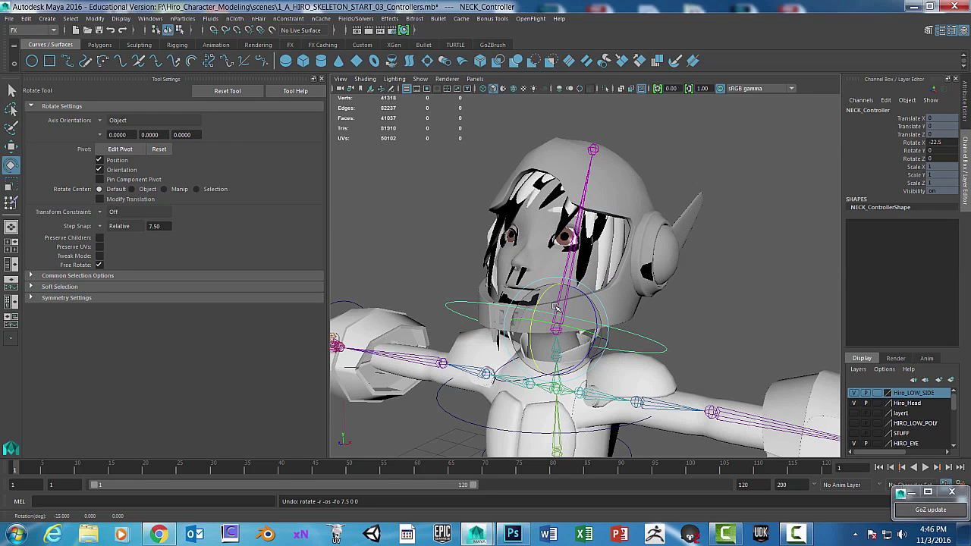
pyautogui.hotkey('ctrl', 'z')
pyautogui.moveTo(548, 303); pyautogui.dragTo(548, 292)
pyautogui.hotkey('ctrl', 'z')
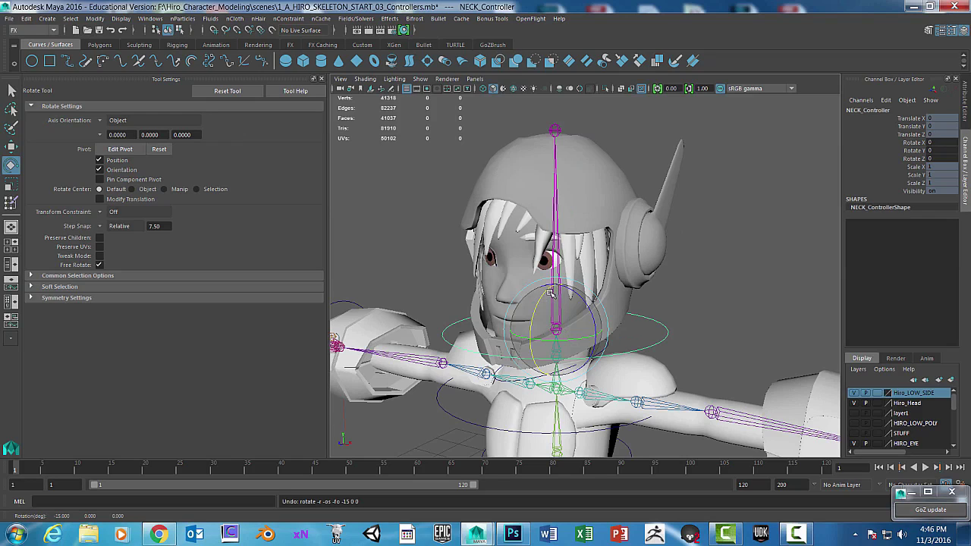
# Step: Try to select the control curve at the base of the neck, and clear the controller selection
pyautogui.moveTo(657, 276)
pyautogui.keyDown('alt'); pyautogui.mouseDown()
pyautogui.moveTo(624, 276)
pyautogui.moveTo(679, 286)
pyautogui.moveTo(661, 260)
pyautogui.mouseUp(); pyautogui.keyUp('alt')
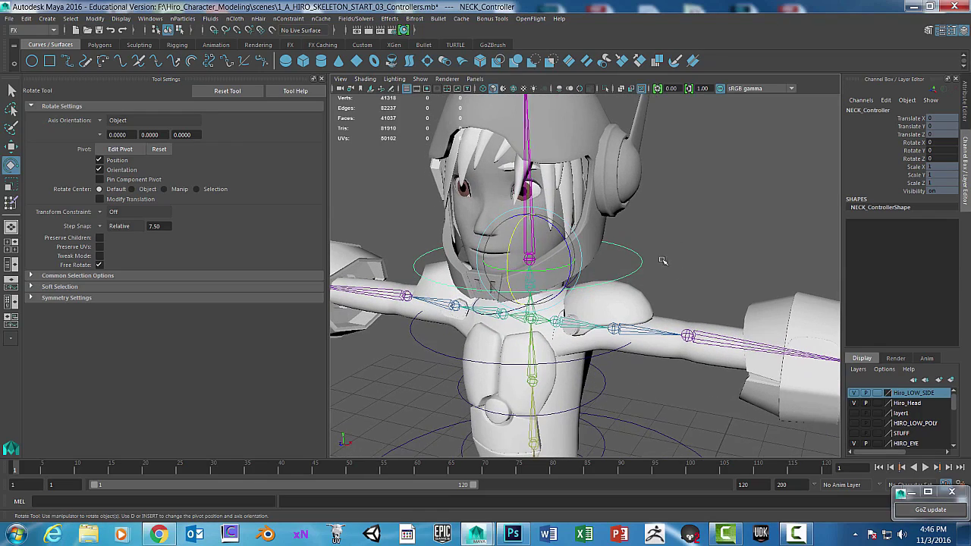
pyautogui.keyDown('alt'); pyautogui.moveTo(599, 301); pyautogui.dragTo(556, 275); pyautogui.keyUp('alt')
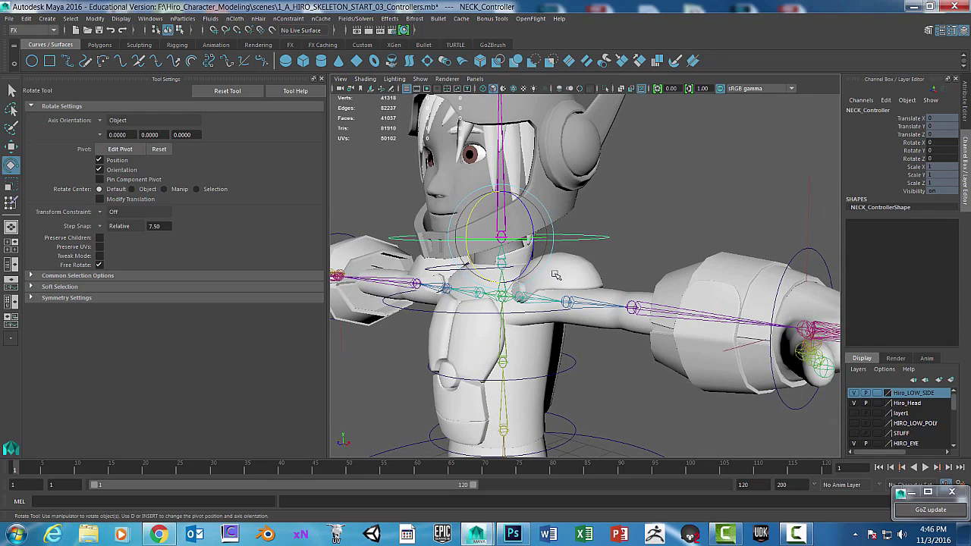
pyautogui.click(457, 269)
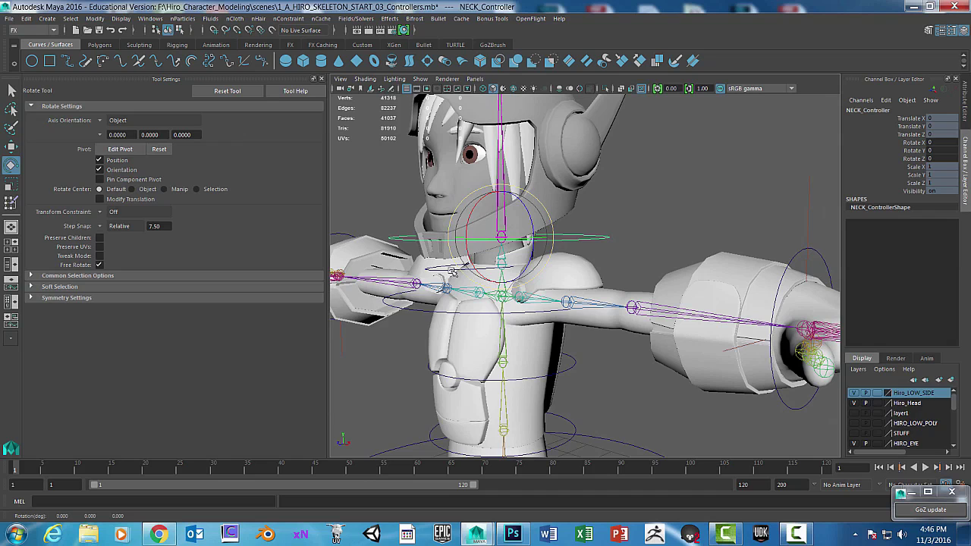
pyautogui.click(612, 259)
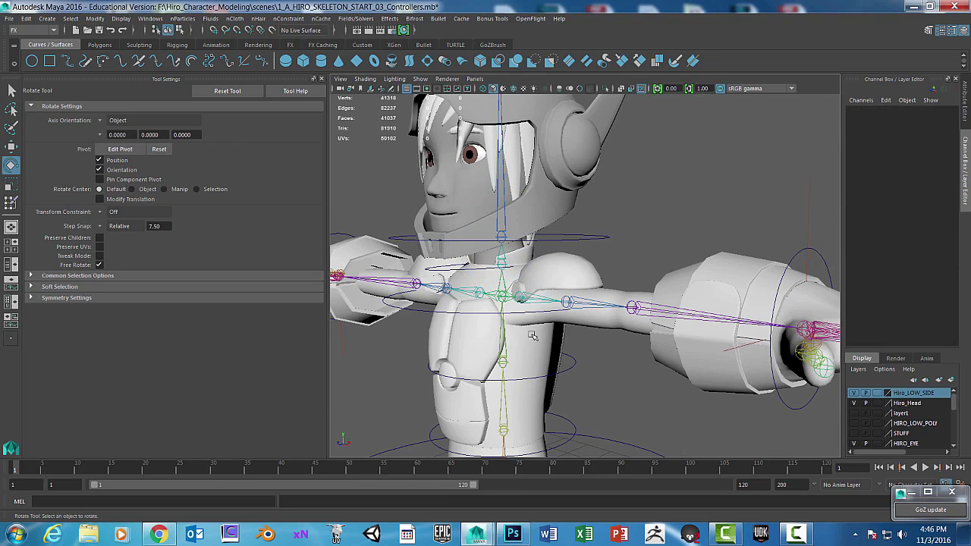
# Step: Select the Root joint, reopen Paint Skin Weights and display the Root influence on the Hiro mesh
pyautogui.scroll(-5, 557, 337)
pyautogui.keyDown('alt'); pyautogui.moveTo(583, 317); pyautogui.dragTo(579, 278, button='middle'); pyautogui.keyUp('alt')
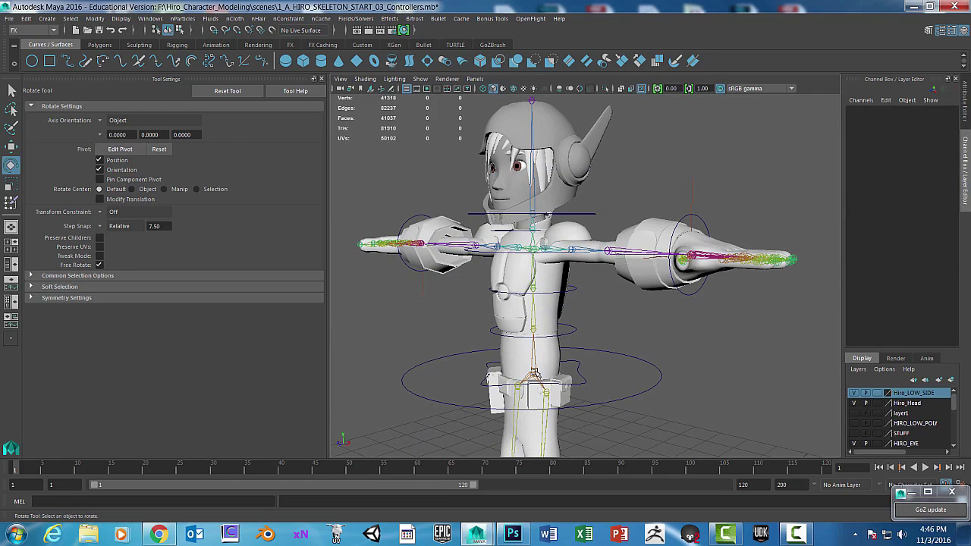
pyautogui.click(534, 372)
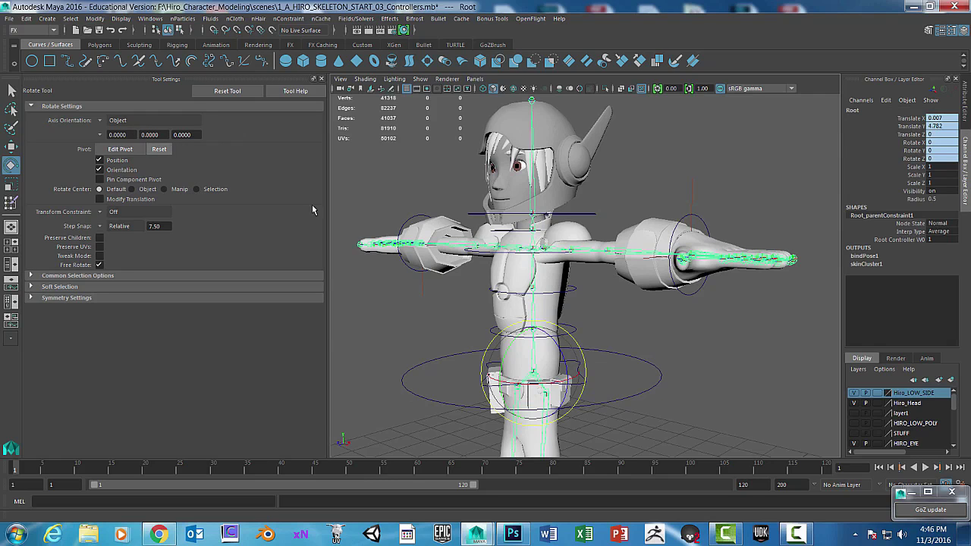
pyautogui.press('space')
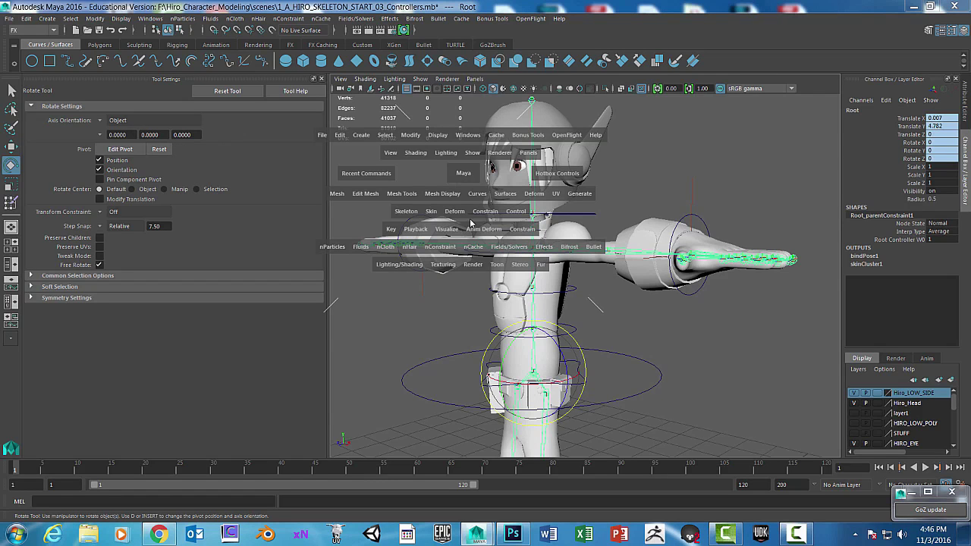
pyautogui.click(431, 212)
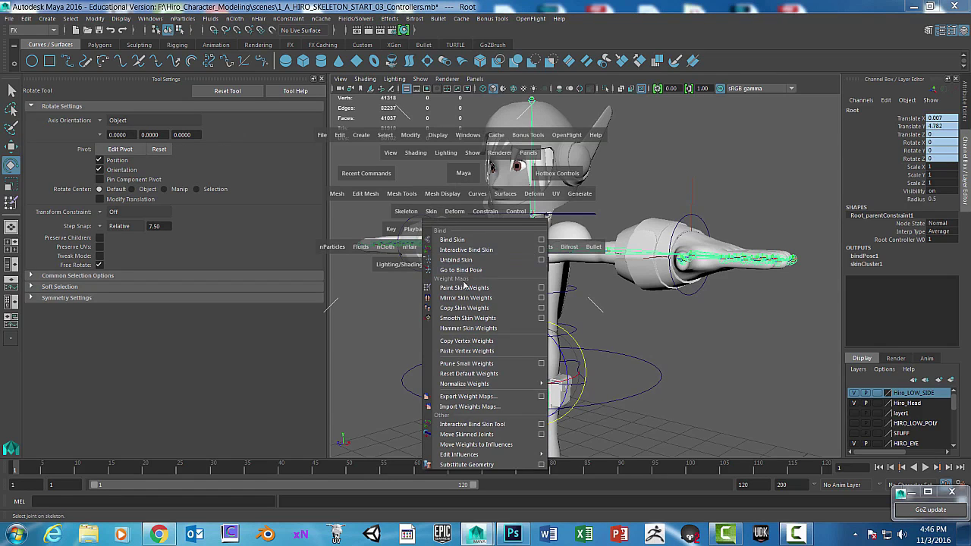
pyautogui.click(540, 288)
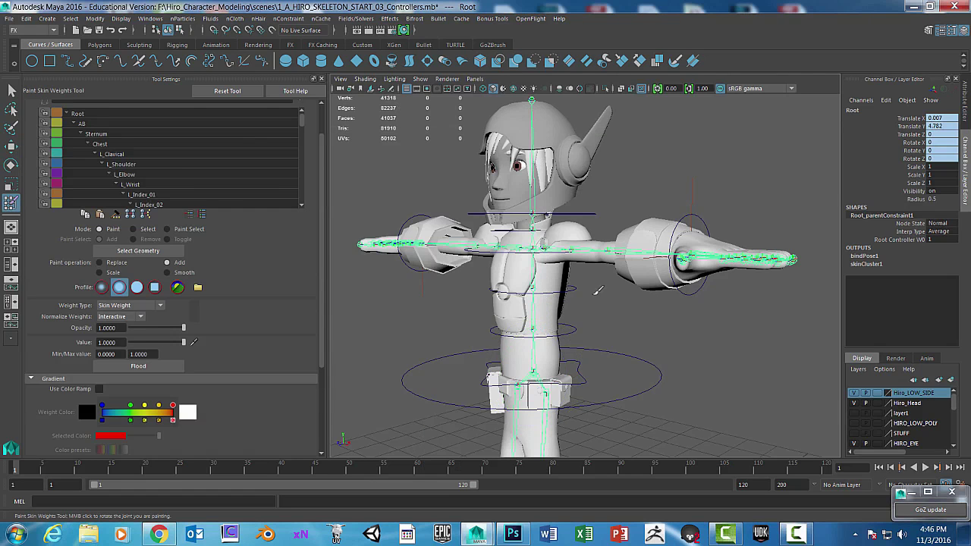
pyautogui.click(89, 116)
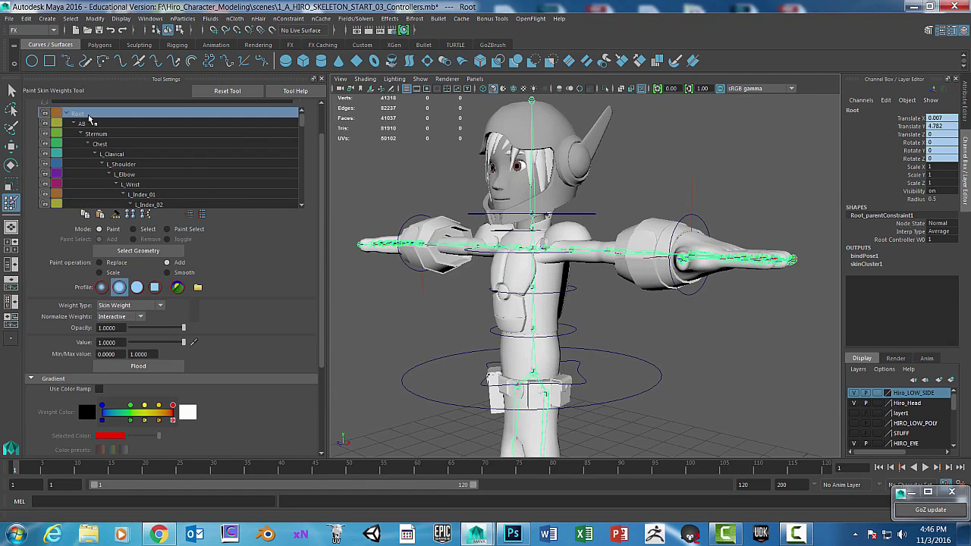
pyautogui.click(149, 251)
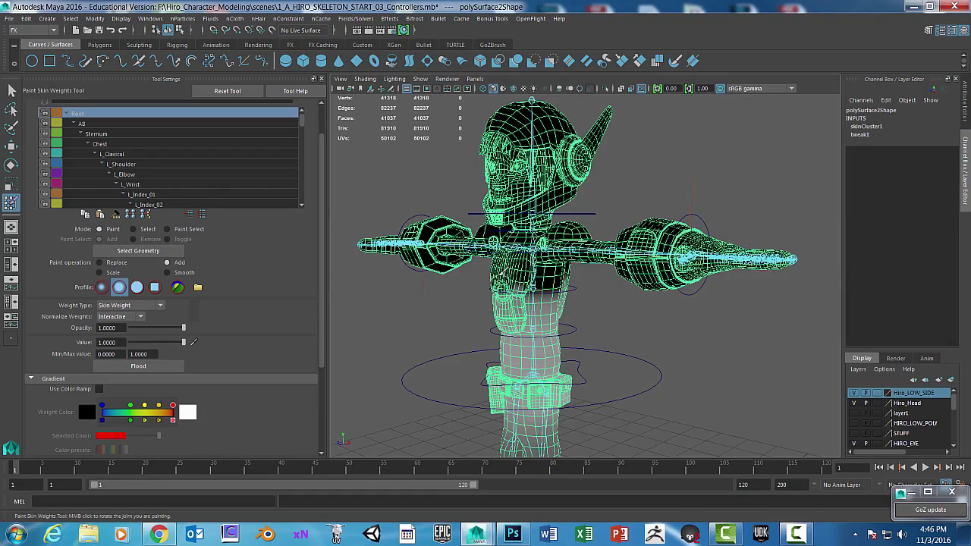
# Step: Examine how the Root, AB, Sternum and Chest influences spread over the torso and shoulders
pyautogui.keyDown('alt'); pyautogui.moveTo(553, 278); pyautogui.dragTo(668, 260, button='right'); pyautogui.keyUp('alt')
pyautogui.moveTo(669, 259)
pyautogui.keyDown('alt'); pyautogui.mouseDown()
pyautogui.moveTo(584, 267)
pyautogui.moveTo(575, 256)
pyautogui.mouseUp(); pyautogui.keyUp('alt')
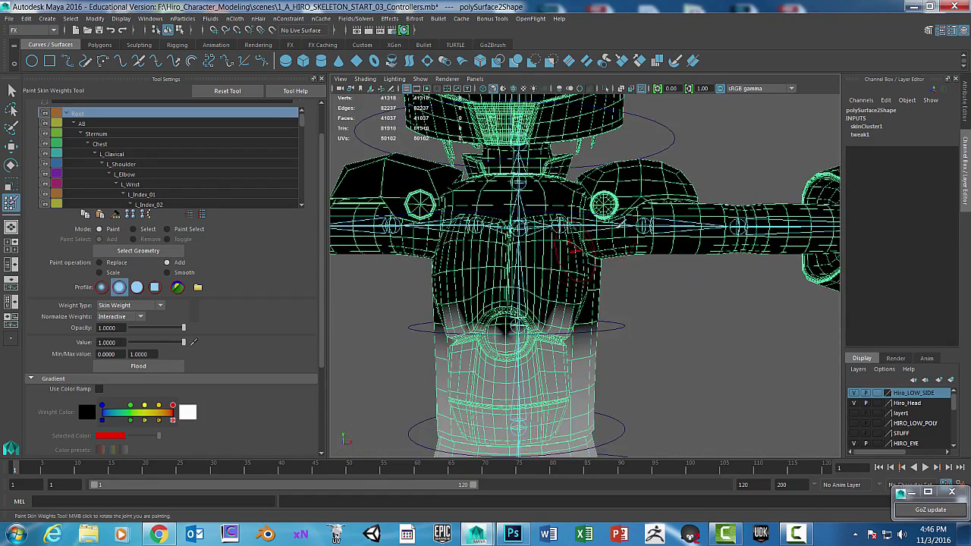
pyautogui.keyDown('alt'); pyautogui.moveTo(686, 254); pyautogui.dragTo(349, 228); pyautogui.keyUp('alt')
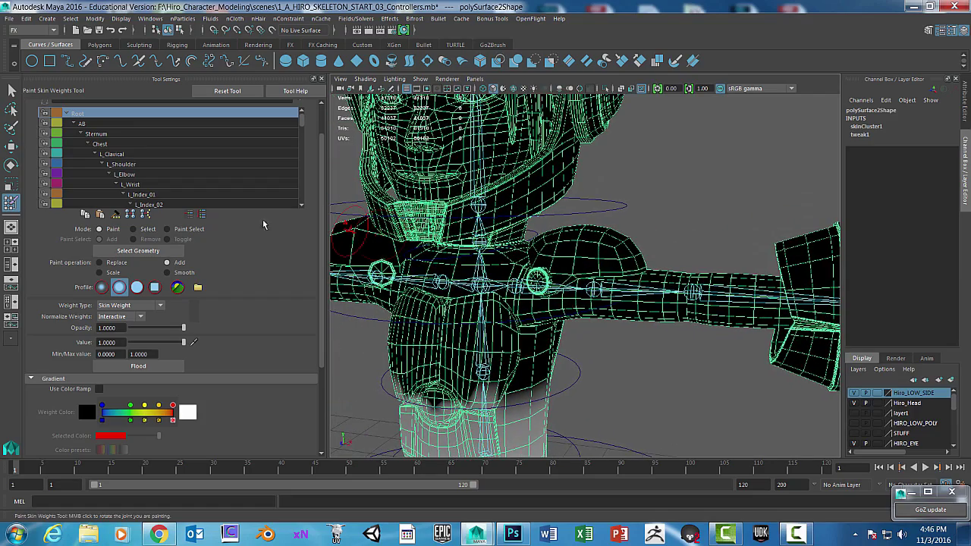
pyautogui.click(81, 122)
pyautogui.click(97, 134)
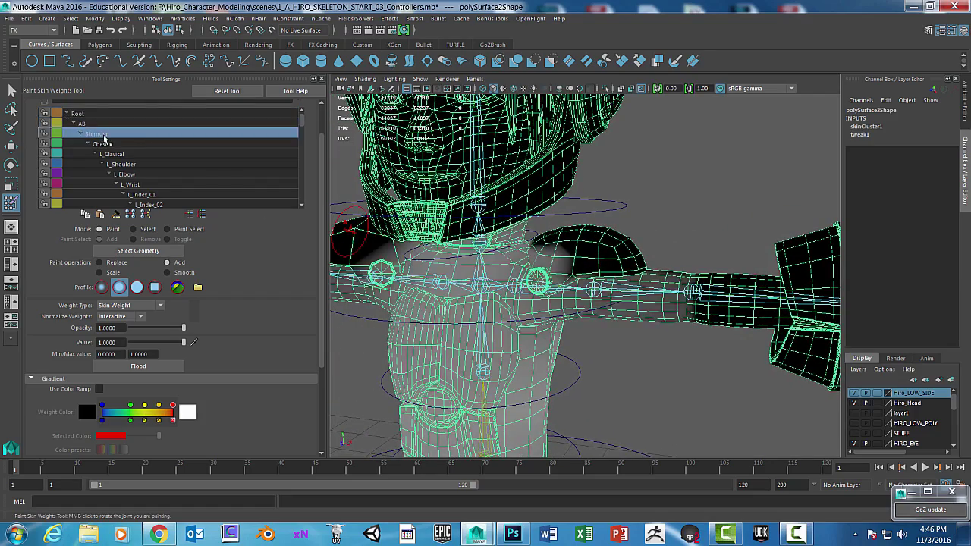
pyautogui.click(109, 145)
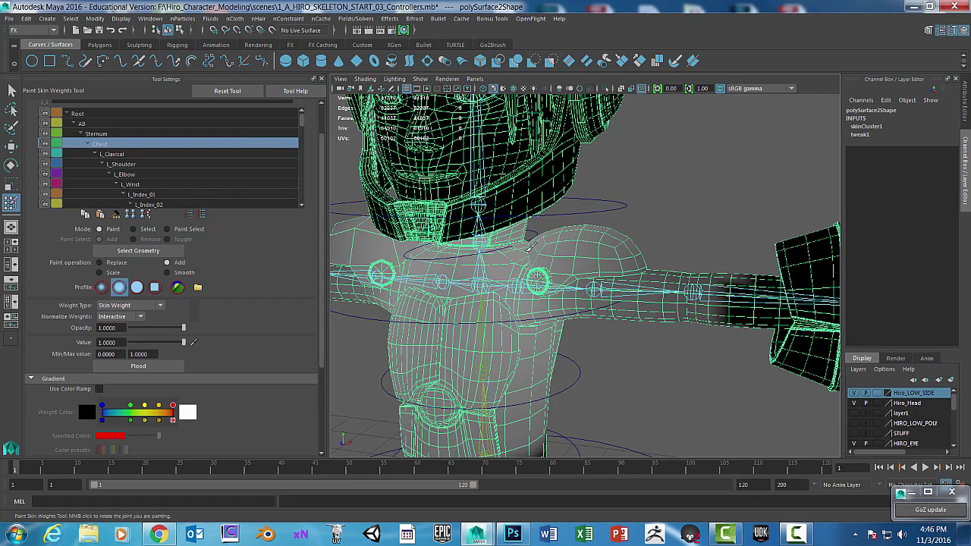
# Step: Compare the L_Clavical and L_Shoulder influences, and make L_Clavical the active joint for inspection around the chest and neck
pyautogui.click(122, 157)
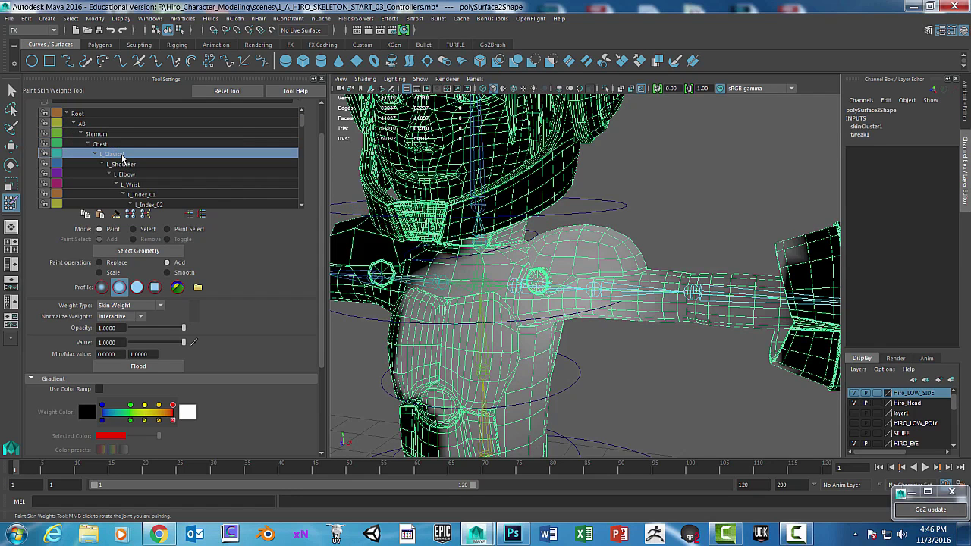
pyautogui.click(129, 165)
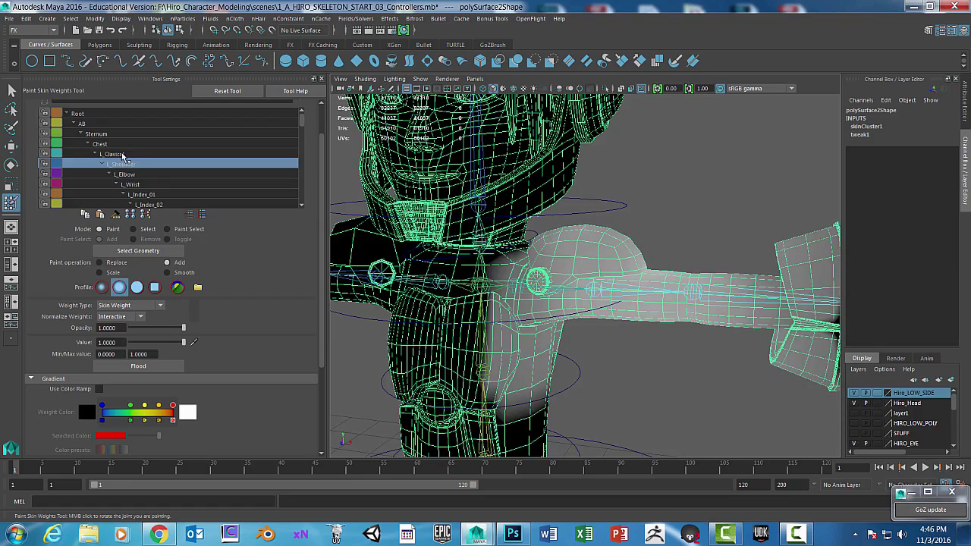
pyautogui.click(123, 155)
pyautogui.keyDown('alt'); pyautogui.moveTo(578, 262); pyautogui.dragTo(596, 226); pyautogui.keyUp('alt')
pyautogui.keyDown('alt'); pyautogui.moveTo(549, 251); pyautogui.dragTo(562, 253); pyautogui.keyUp('alt')
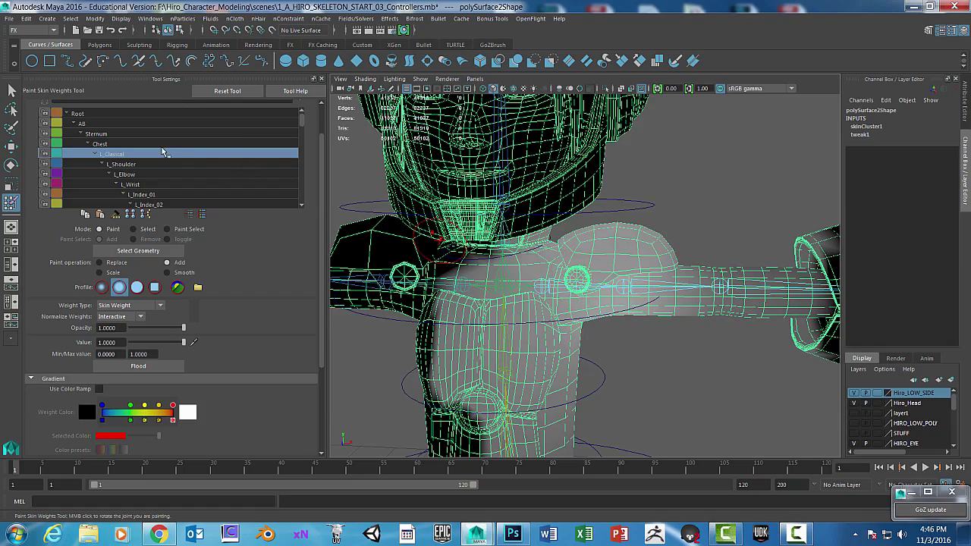
# Step: Paint full L_Clavical weight over the front and top of the left shoulder pad with the Add operation
pyautogui.keyDown('alt'); pyautogui.moveTo(607, 235); pyautogui.dragTo(574, 245); pyautogui.keyUp('alt')
pyautogui.scroll(4, 606, 266)
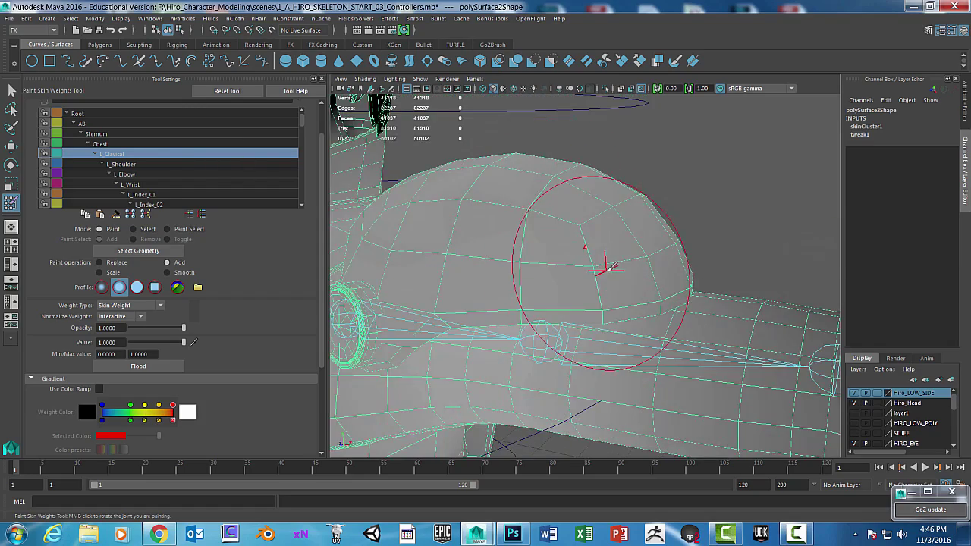
pyautogui.scroll(-3, 605, 265)
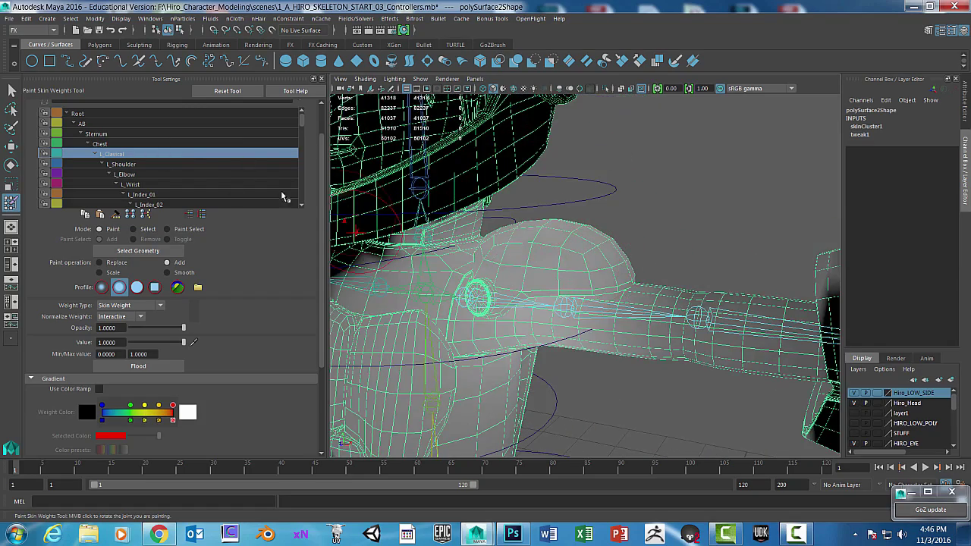
pyautogui.moveTo(547, 260)
pyautogui.mouseDown()
pyautogui.moveTo(596, 260)
pyautogui.moveTo(534, 237)
pyautogui.moveTo(505, 243)
pyautogui.moveTo(520, 260)
pyautogui.moveTo(510, 261)
pyautogui.moveTo(495, 244)
pyautogui.moveTo(512, 227)
pyautogui.moveTo(523, 233)
pyautogui.mouseUp()
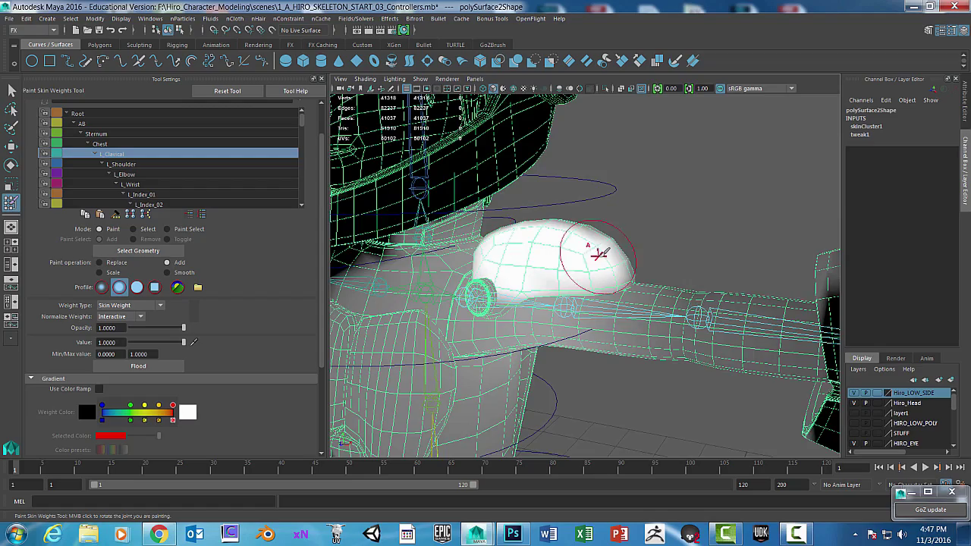
pyautogui.moveTo(598, 256)
pyautogui.keyDown('alt'); pyautogui.mouseDown()
pyautogui.moveTo(535, 253)
pyautogui.moveTo(543, 258)
pyautogui.mouseUp(); pyautogui.keyUp('alt')
pyautogui.moveTo(475, 235)
pyautogui.keyDown('alt'); pyautogui.mouseDown()
pyautogui.moveTo(468, 269)
pyautogui.moveTo(502, 283)
pyautogui.mouseUp(); pyautogui.keyUp('alt')
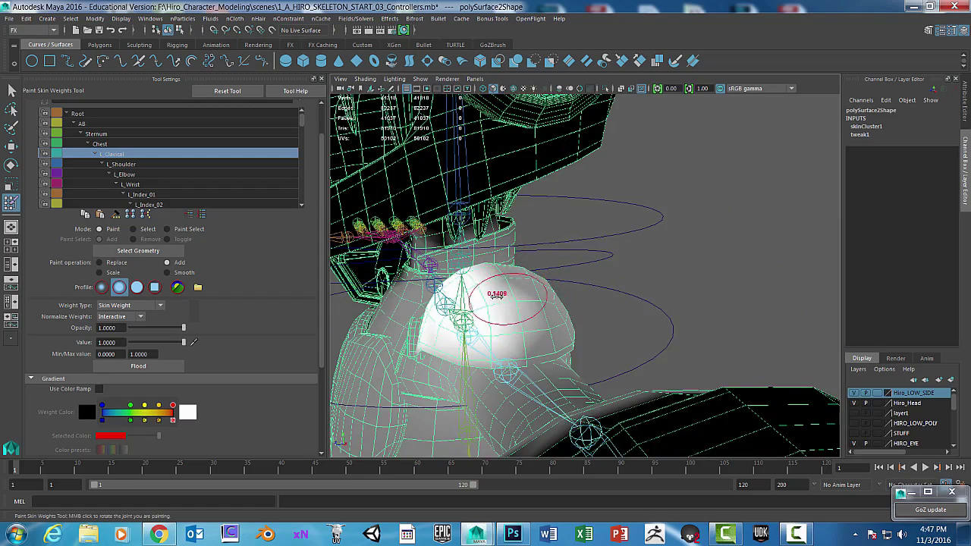
pyautogui.moveTo(504, 298); pyautogui.dragTo(512, 283)
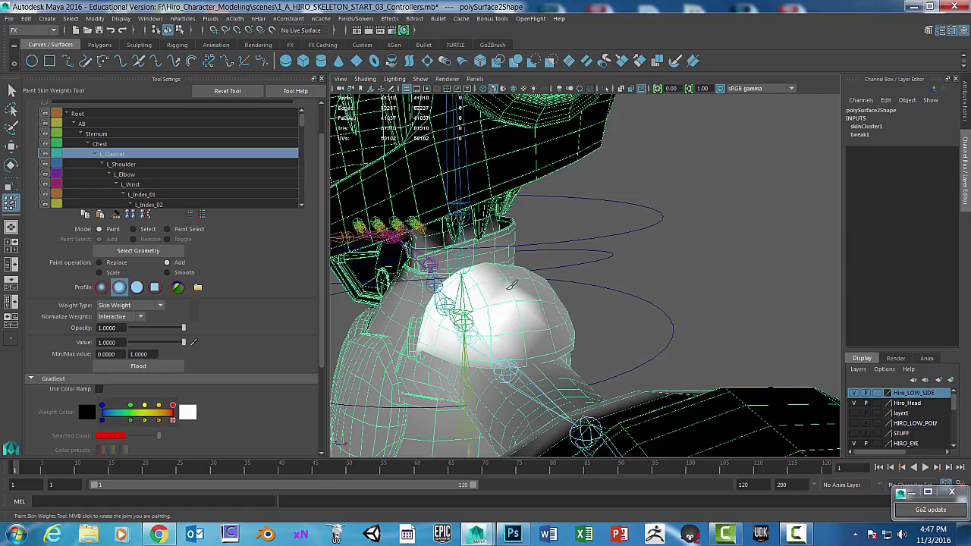
pyautogui.moveTo(504, 326); pyautogui.dragTo(657, 201)
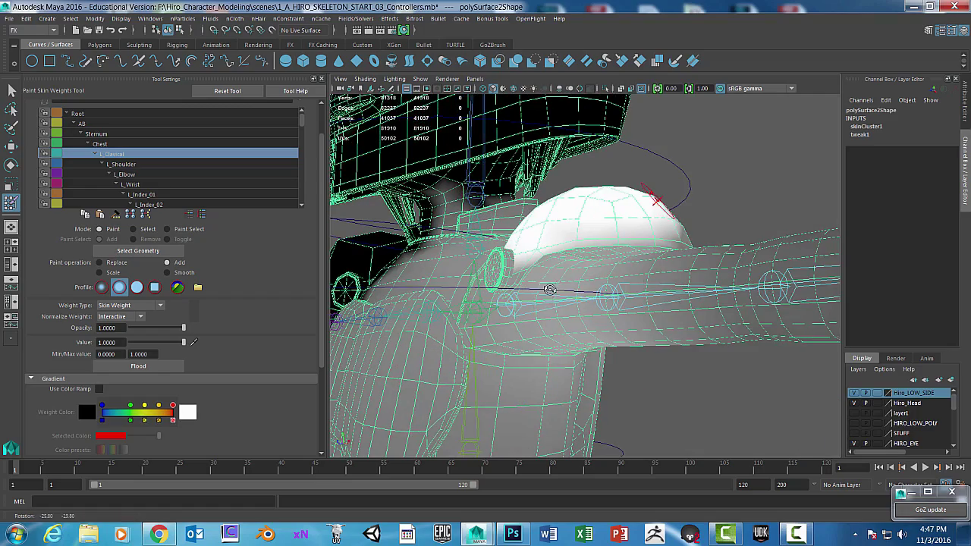
# Step: Undo the last stroke, and extend the full L_Clavical weight across the back of the left shoulder pad
pyautogui.moveTo(586, 239)
pyautogui.keyDown('alt'); pyautogui.mouseDown()
pyautogui.moveTo(581, 217)
pyautogui.moveTo(644, 206)
pyautogui.moveTo(671, 186)
pyautogui.moveTo(599, 207)
pyautogui.moveTo(587, 214)
pyautogui.moveTo(705, 198)
pyautogui.moveTo(612, 181)
pyautogui.moveTo(481, 278)
pyautogui.moveTo(559, 235)
pyautogui.moveTo(561, 191)
pyautogui.moveTo(546, 227)
pyautogui.moveTo(592, 231)
pyautogui.moveTo(542, 232)
pyautogui.moveTo(461, 196)
pyautogui.moveTo(394, 205)
pyautogui.moveTo(595, 244)
pyautogui.moveTo(589, 199)
pyautogui.mouseUp(); pyautogui.keyUp('alt')
pyautogui.hotkey('ctrl', 'z')
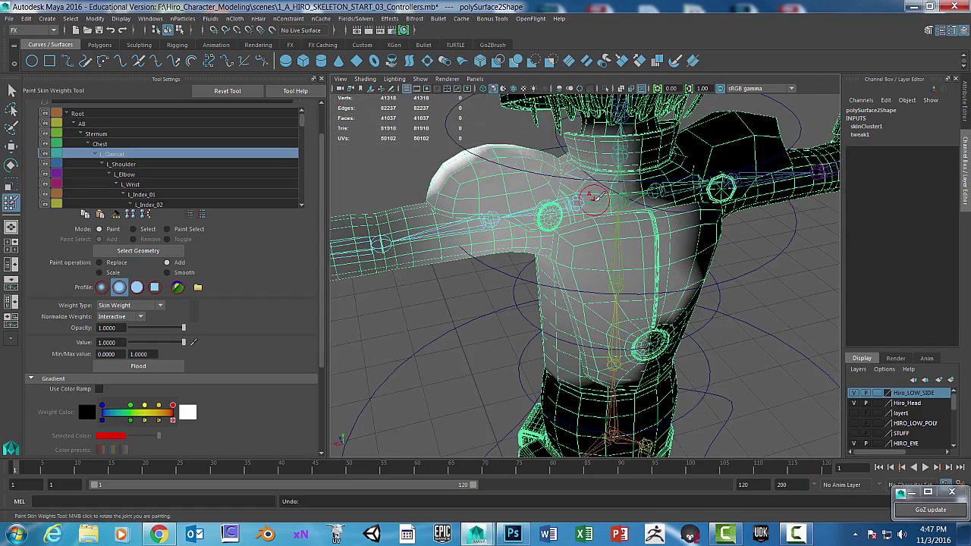
pyautogui.scroll(3, 516, 162)
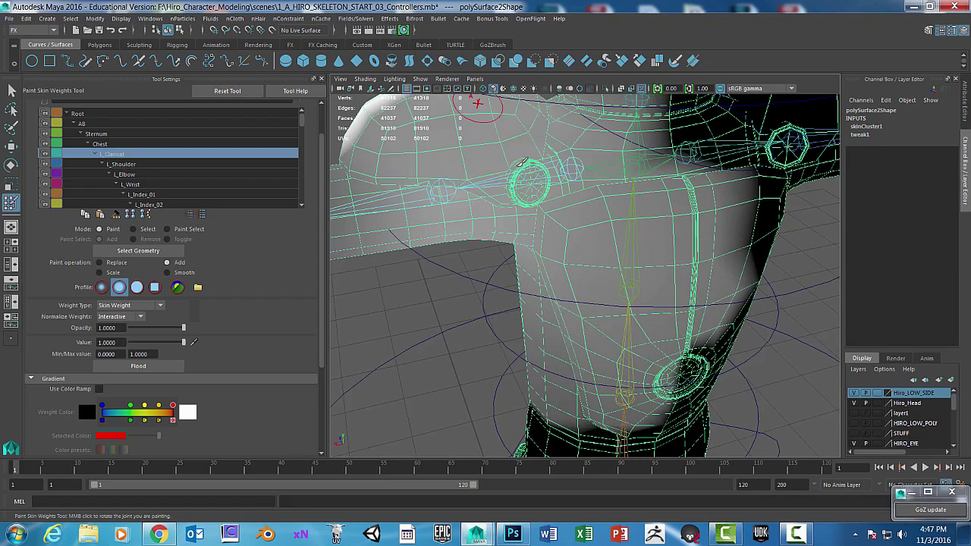
pyautogui.keyDown('alt'); pyautogui.moveTo(502, 146); pyautogui.dragTo(516, 205); pyautogui.keyUp('alt')
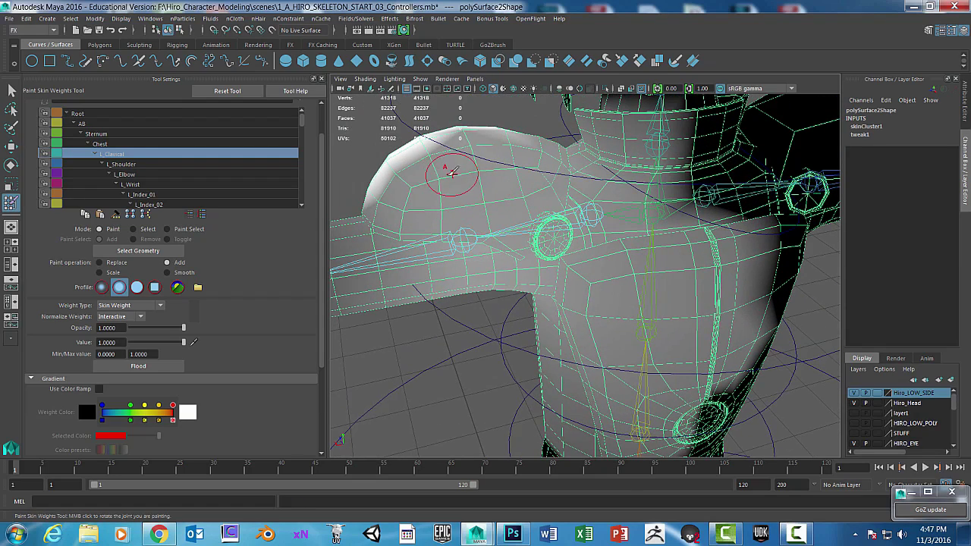
pyautogui.moveTo(448, 169)
pyautogui.mouseDown()
pyautogui.moveTo(412, 176)
pyautogui.moveTo(385, 198)
pyautogui.mouseUp()
pyautogui.keyDown('alt'); pyautogui.moveTo(488, 186); pyautogui.dragTo(525, 136); pyautogui.keyUp('alt')
pyautogui.keyDown('alt'); pyautogui.moveTo(525, 137); pyautogui.dragTo(492, 220, button='middle'); pyautogui.keyUp('alt')
pyautogui.moveTo(485, 217)
pyautogui.mouseDown()
pyautogui.moveTo(446, 239)
pyautogui.moveTo(522, 204)
pyautogui.moveTo(580, 216)
pyautogui.moveTo(584, 232)
pyautogui.moveTo(572, 248)
pyautogui.moveTo(485, 262)
pyautogui.mouseUp()
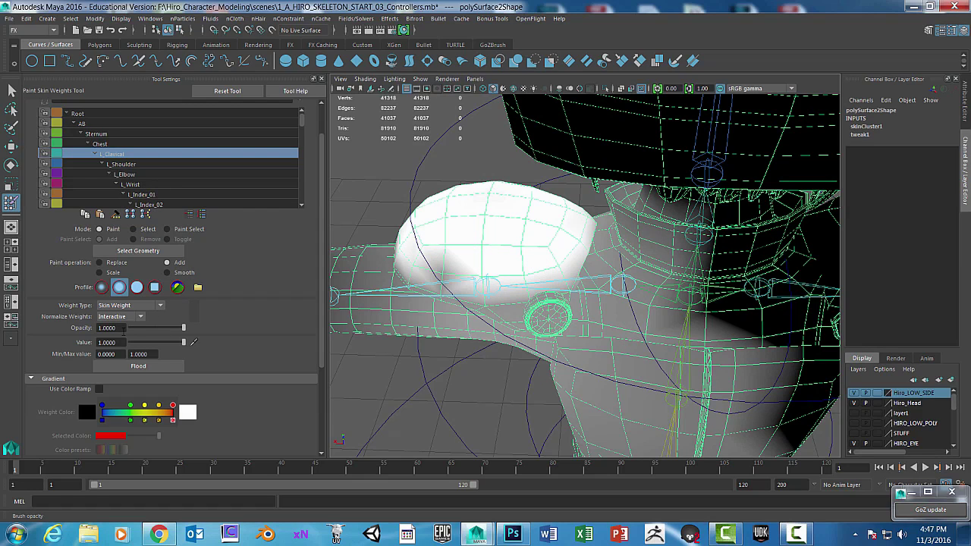
# Step: Set the brush opacity to 0.1 and fill in L_Clavical weight along the shoulder pad's lower rim and around its round discs
pyautogui.press('BackSpace')
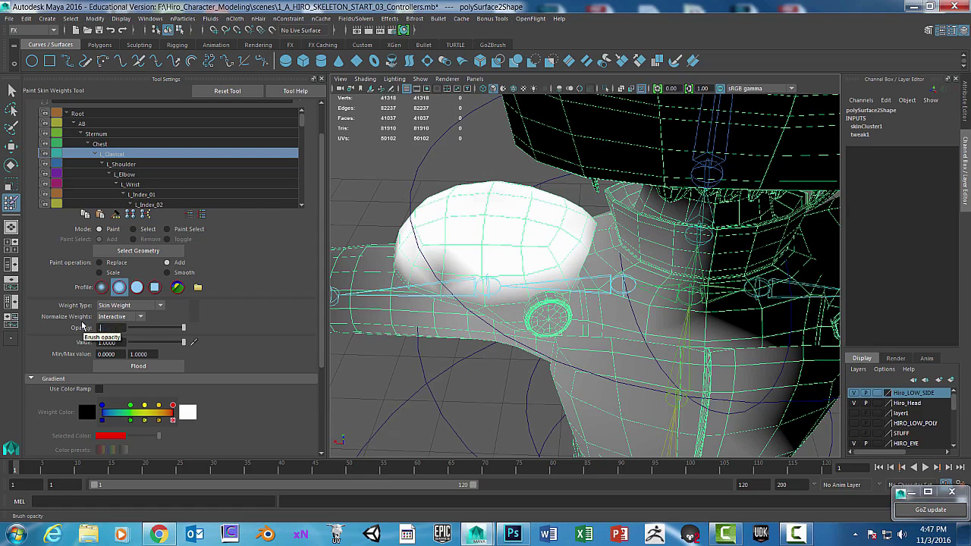
pyautogui.write('.1')
pyautogui.press('Return')
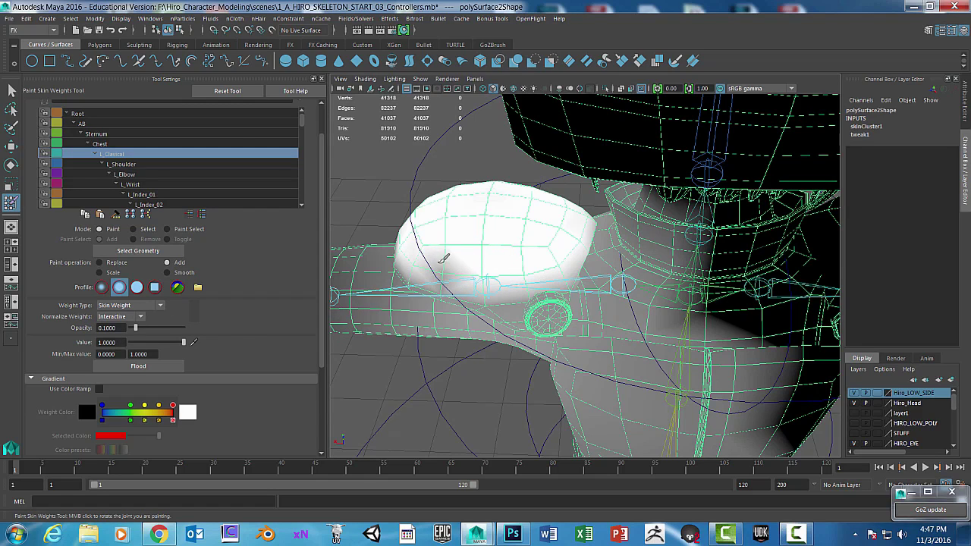
pyautogui.keyDown('alt'); pyautogui.moveTo(493, 247); pyautogui.dragTo(501, 236); pyautogui.keyUp('alt')
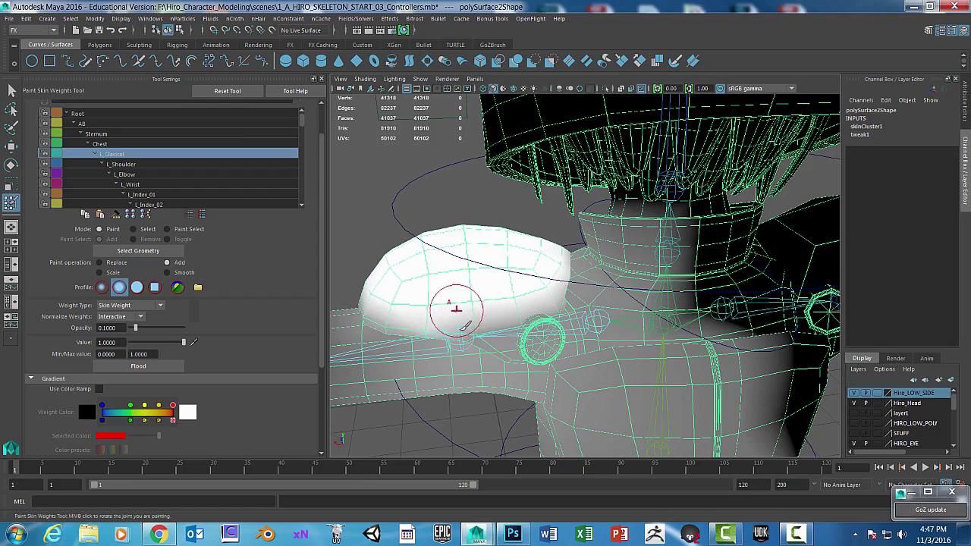
pyautogui.moveTo(470, 326)
pyautogui.keyDown('alt'); pyautogui.mouseDown()
pyautogui.moveTo(509, 304)
pyautogui.moveTo(509, 288)
pyautogui.moveTo(520, 292)
pyautogui.mouseUp(); pyautogui.keyUp('alt')
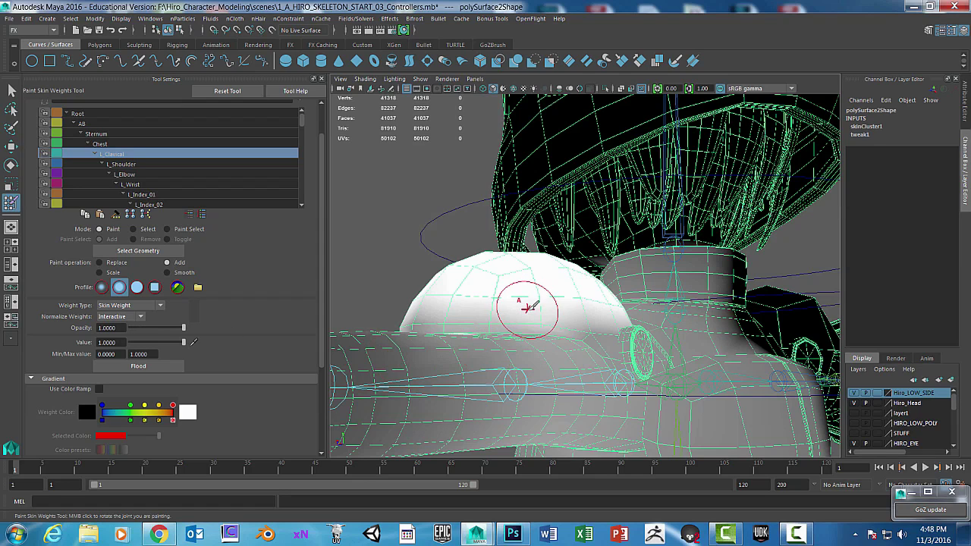
pyautogui.moveTo(559, 290)
pyautogui.keyDown('alt'); pyautogui.mouseDown()
pyautogui.moveTo(524, 303)
pyautogui.moveTo(595, 312)
pyautogui.moveTo(598, 335)
pyautogui.moveTo(536, 315)
pyautogui.mouseUp(); pyautogui.keyUp('alt')
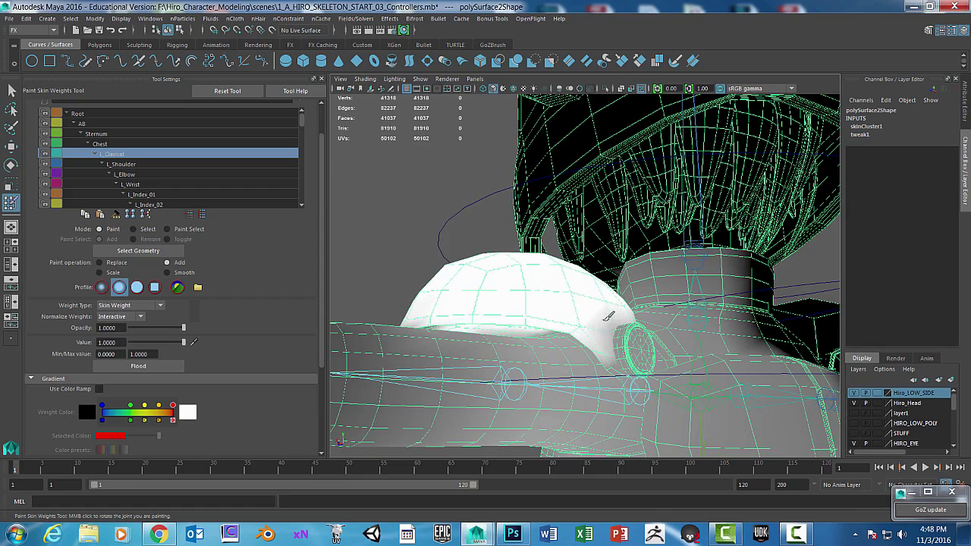
pyautogui.moveTo(608, 317)
pyautogui.keyDown('alt'); pyautogui.mouseDown()
pyautogui.moveTo(611, 333)
pyautogui.moveTo(623, 312)
pyautogui.moveTo(598, 331)
pyautogui.moveTo(624, 288)
pyautogui.moveTo(600, 328)
pyautogui.moveTo(589, 325)
pyautogui.moveTo(590, 342)
pyautogui.mouseUp(); pyautogui.keyUp('alt')
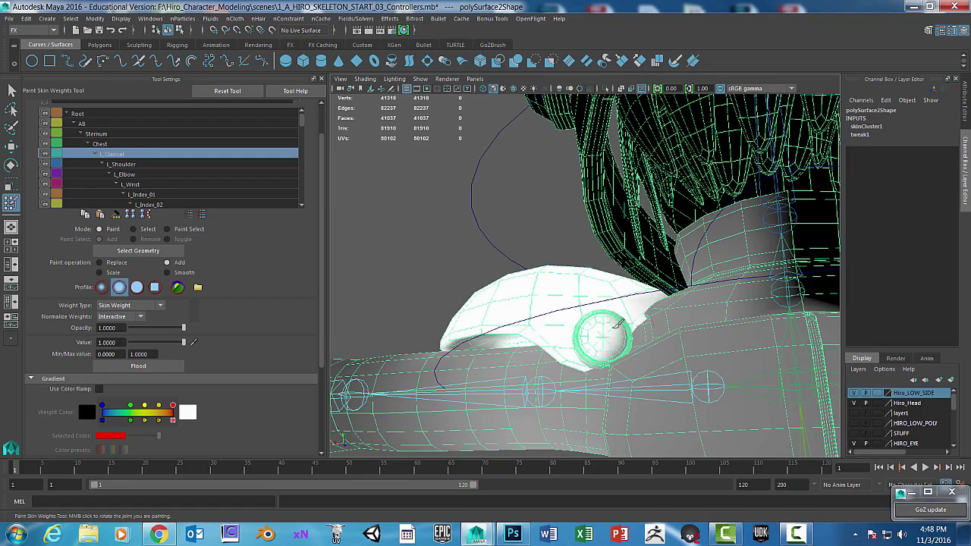
pyautogui.moveTo(618, 324)
pyautogui.keyDown('alt'); pyautogui.mouseDown()
pyautogui.moveTo(574, 297)
pyautogui.moveTo(581, 265)
pyautogui.moveTo(561, 269)
pyautogui.moveTo(564, 277)
pyautogui.moveTo(531, 263)
pyautogui.moveTo(583, 291)
pyautogui.moveTo(600, 289)
pyautogui.moveTo(574, 267)
pyautogui.moveTo(646, 308)
pyautogui.moveTo(646, 325)
pyautogui.moveTo(578, 213)
pyautogui.moveTo(527, 248)
pyautogui.moveTo(526, 309)
pyautogui.moveTo(535, 292)
pyautogui.moveTo(576, 304)
pyautogui.moveTo(680, 292)
pyautogui.moveTo(642, 285)
pyautogui.moveTo(581, 297)
pyautogui.mouseUp(); pyautogui.keyUp('alt')
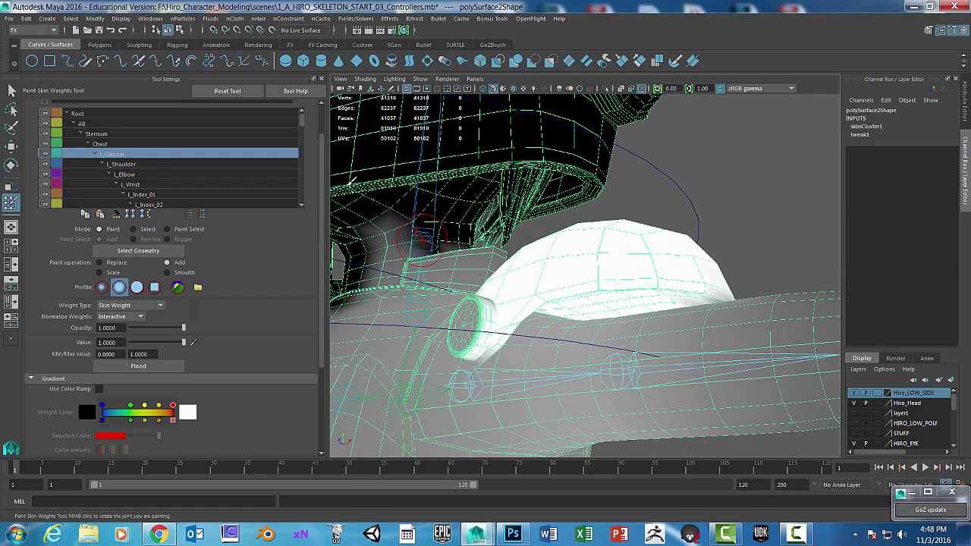
pyautogui.moveTo(643, 271)
pyautogui.keyDown('alt'); pyautogui.mouseDown()
pyautogui.moveTo(678, 329)
pyautogui.moveTo(656, 275)
pyautogui.moveTo(652, 206)
pyautogui.moveTo(674, 212)
pyautogui.moveTo(669, 191)
pyautogui.moveTo(669, 235)
pyautogui.mouseUp(); pyautogui.keyUp('alt')
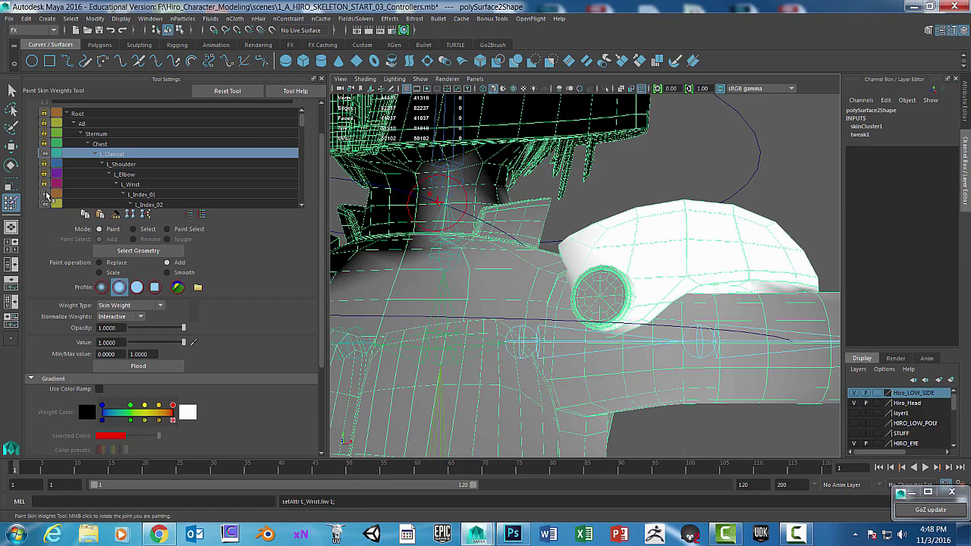
# Step: Lock the weights of the other influences from Root through L_Pinky_04, leaving L_Clavical unlocked
pyautogui.scroll(-2, 98, 185)
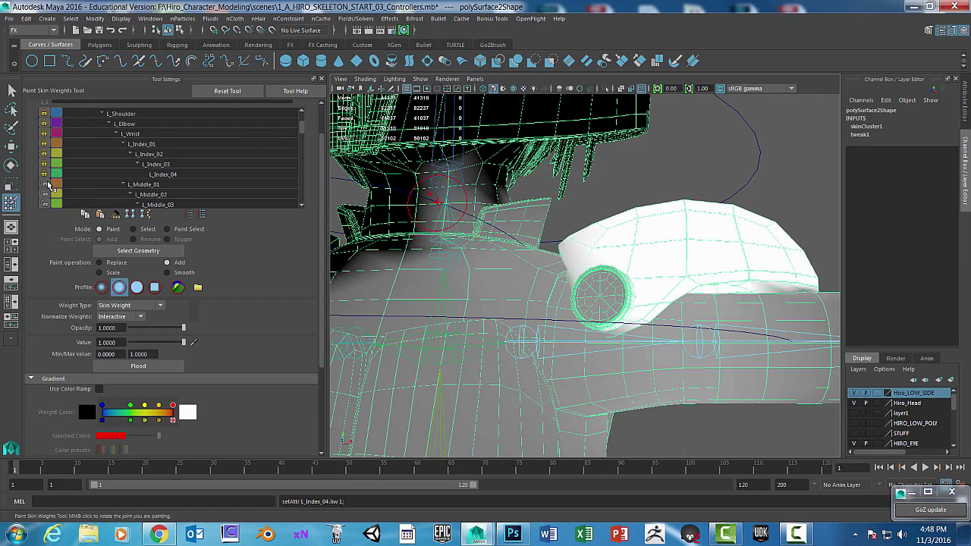
pyautogui.scroll(2, 66, 160)
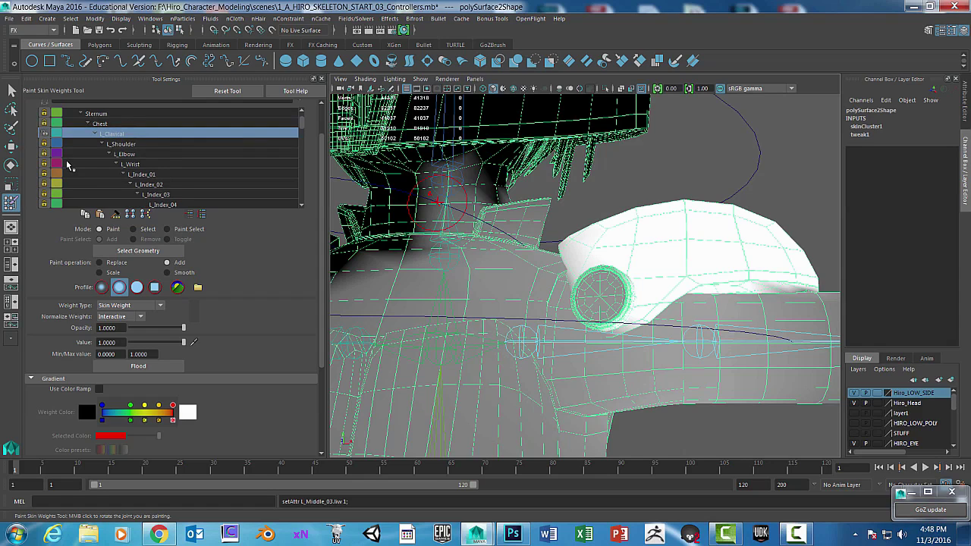
pyautogui.scroll(-4, 53, 148)
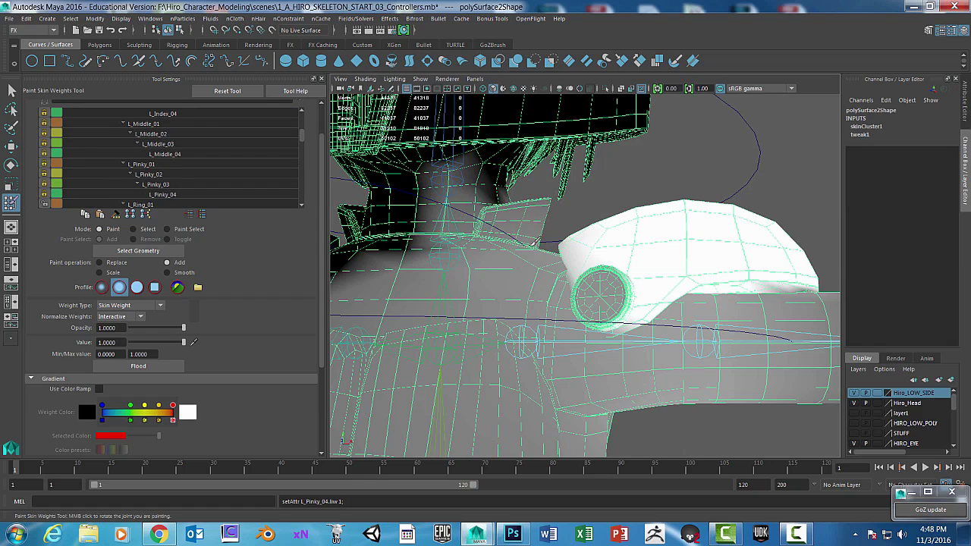
# Step: Try L_Clavical strokes on the collar, beside the shoulder disc and over the neck and chest, and undo them
pyautogui.click(526, 218)
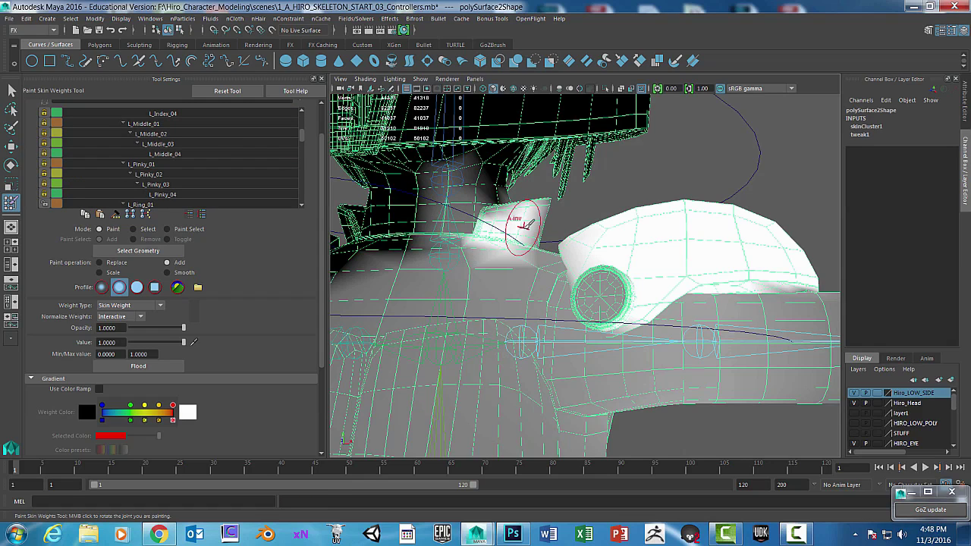
pyautogui.hotkey('ctrl', 'z')
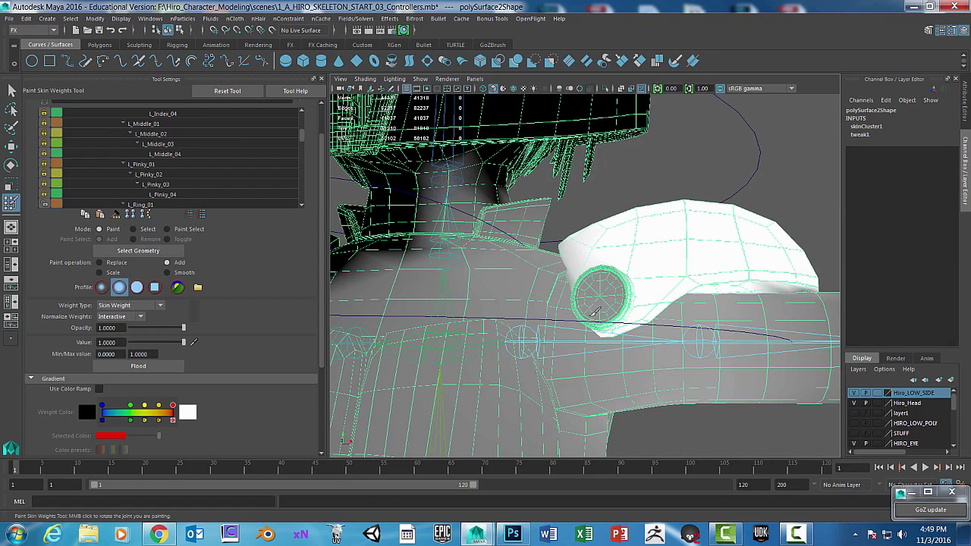
pyautogui.moveTo(596, 311)
pyautogui.mouseDown()
pyautogui.moveTo(565, 289)
pyautogui.moveTo(574, 280)
pyautogui.mouseUp()
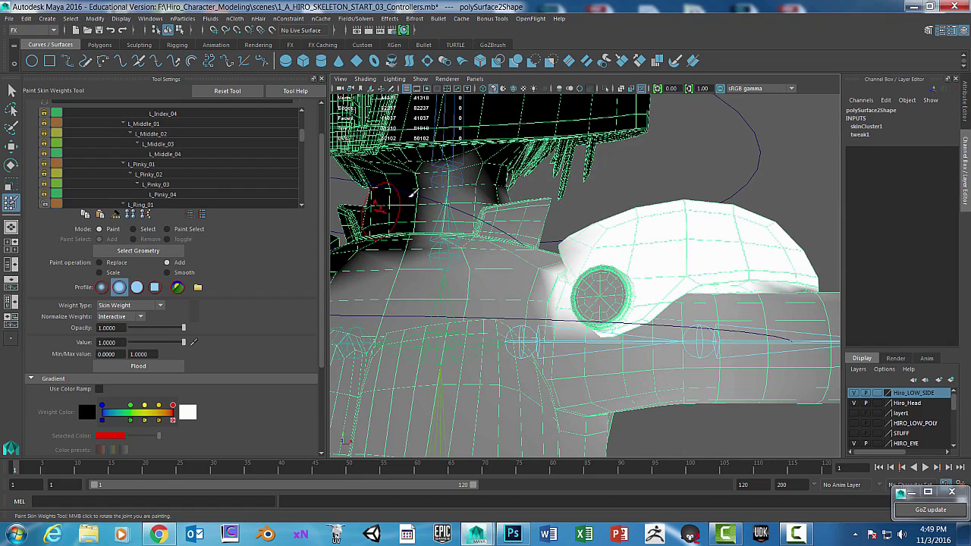
pyautogui.moveTo(412, 191)
pyautogui.mouseDown()
pyautogui.moveTo(448, 199)
pyautogui.moveTo(445, 251)
pyautogui.moveTo(466, 300)
pyautogui.moveTo(396, 350)
pyautogui.mouseUp()
pyautogui.hotkey('ctrl', 'z')
pyautogui.hotkey('ctrl', 'z')
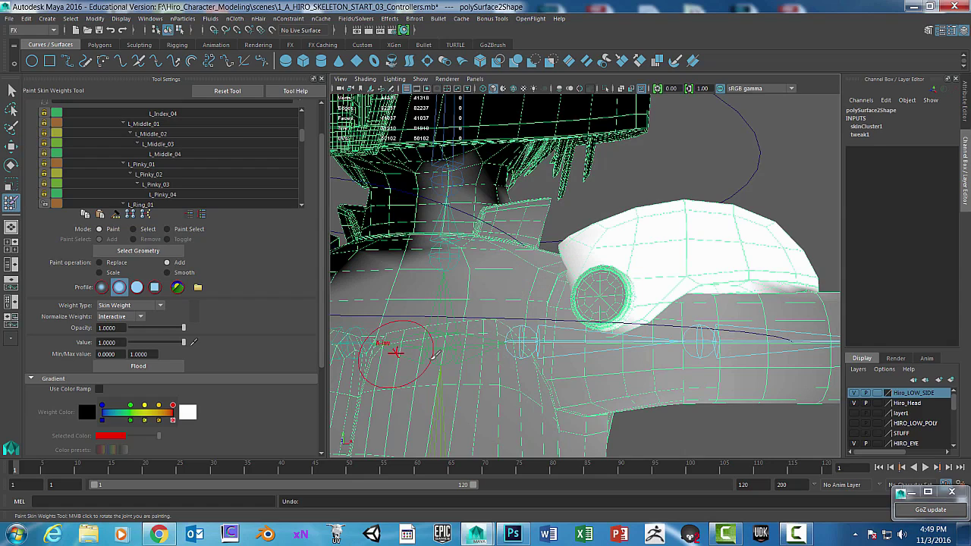
# Step: Unlock the weights of the locked influences from the L_Pinky joints back up to Root
pyautogui.keyDown('alt'); pyautogui.moveTo(624, 277); pyautogui.dragTo(657, 265); pyautogui.keyUp('alt')
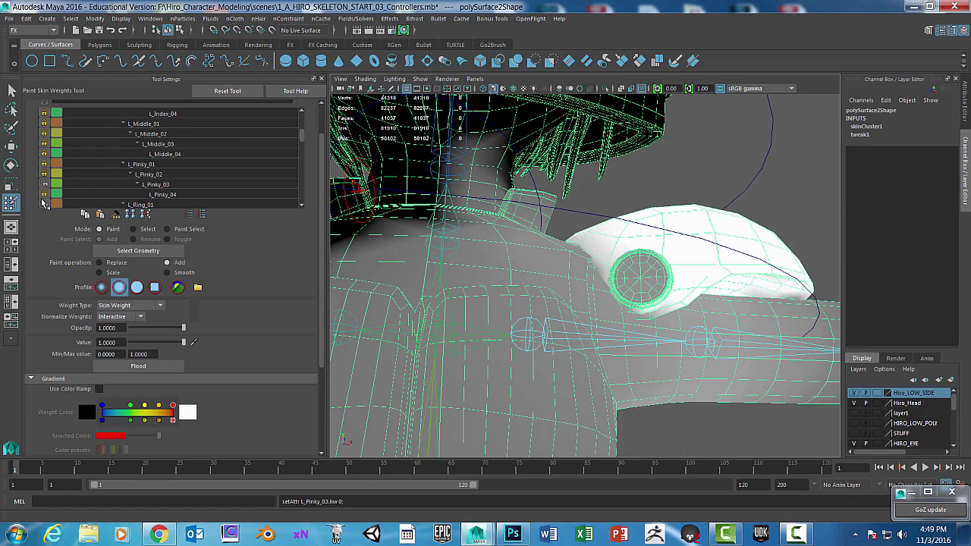
pyautogui.click(48, 186)
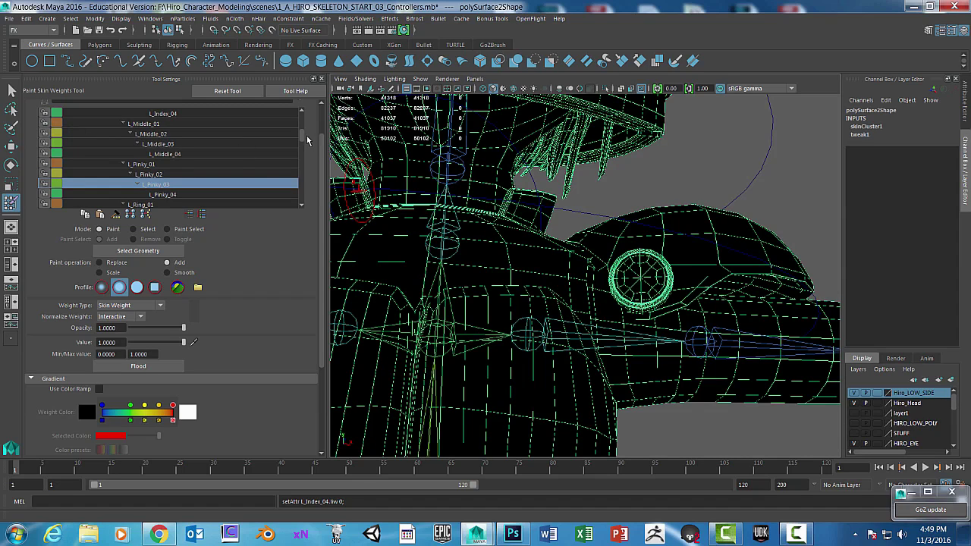
pyautogui.moveTo(303, 136); pyautogui.dragTo(300, 118)
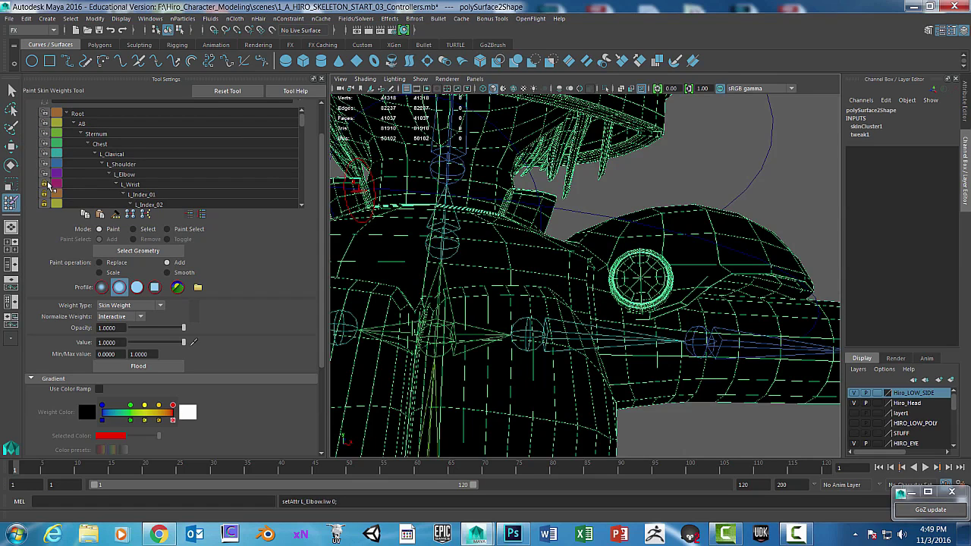
pyautogui.scroll(-1, 54, 183)
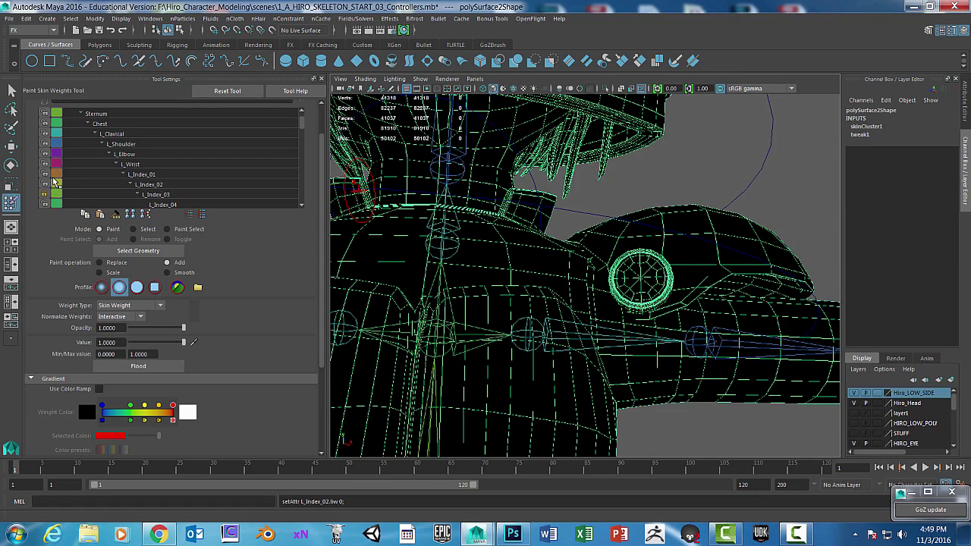
pyautogui.scroll(1, 47, 196)
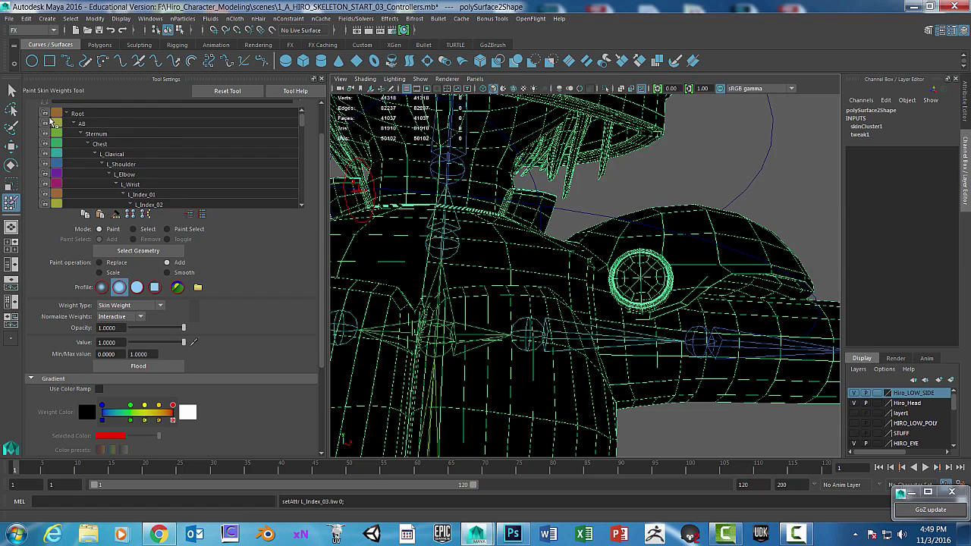
pyautogui.scroll(-1, 53, 175)
pyautogui.scroll(1, 56, 167)
# Step: Collapse the Sternum branch of the influence list, and compare the Sternum and AB influences on the torso
pyautogui.click(80, 134)
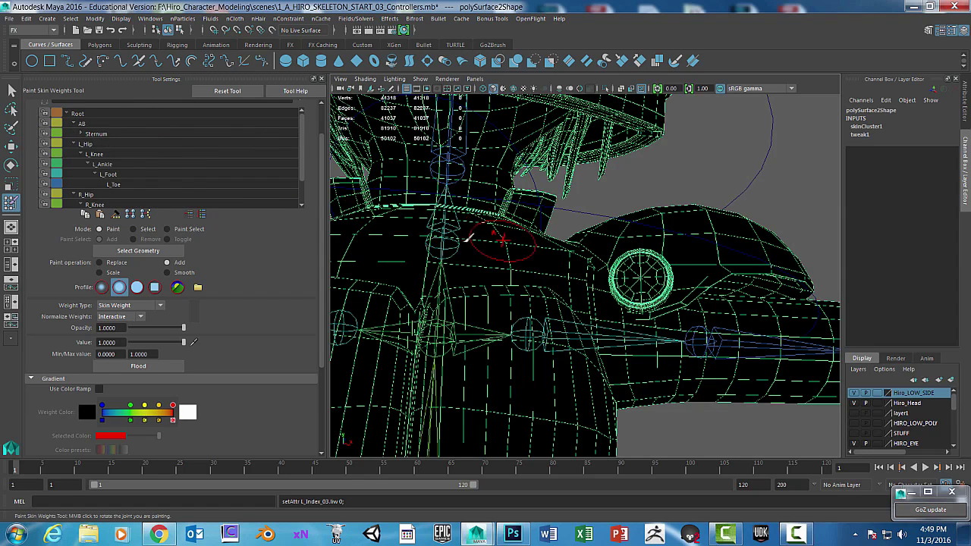
pyautogui.click(94, 137)
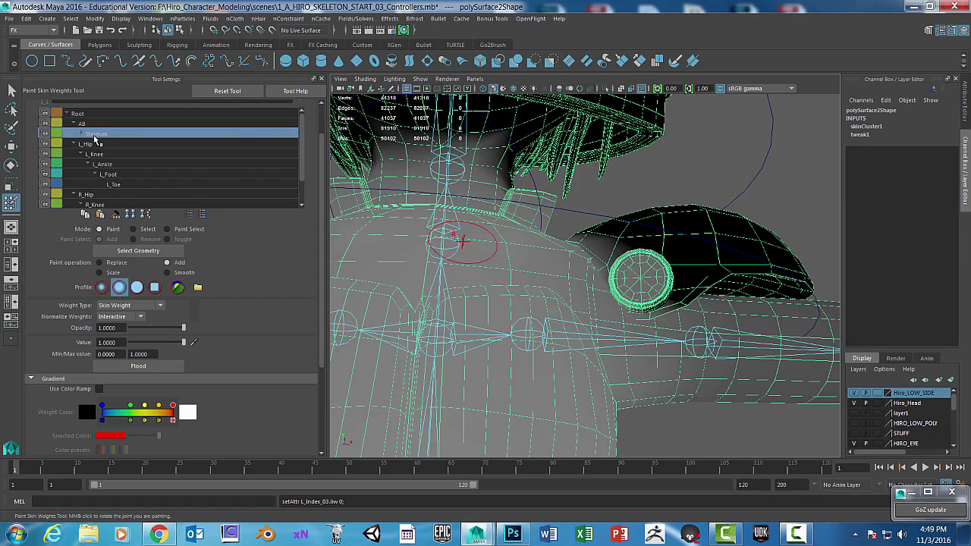
pyautogui.click(85, 123)
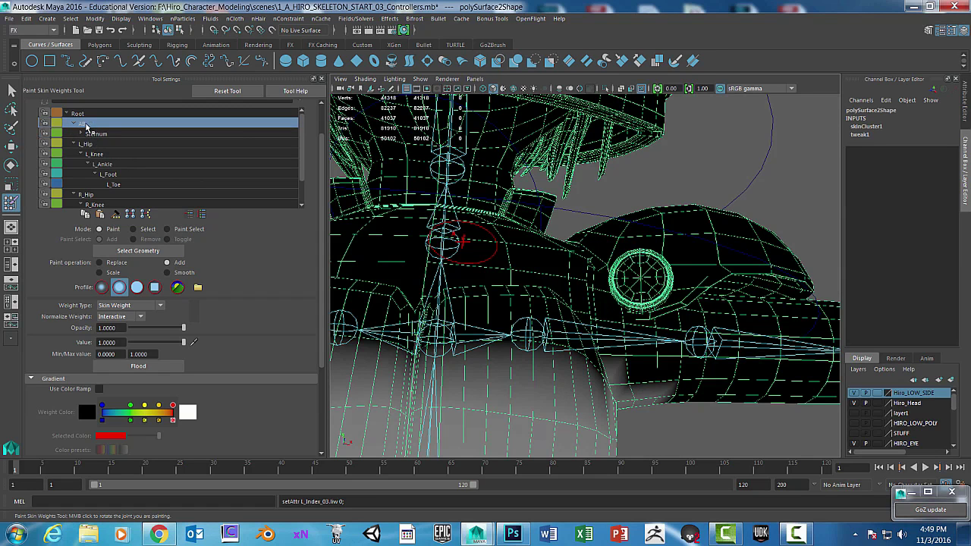
pyautogui.scroll(-1, 125, 172)
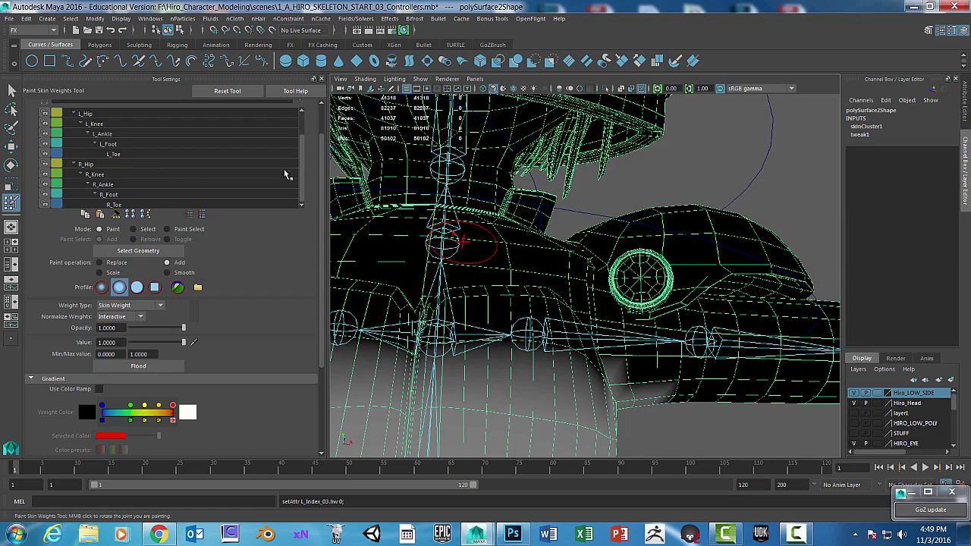
pyautogui.moveTo(299, 168); pyautogui.dragTo(309, 123)
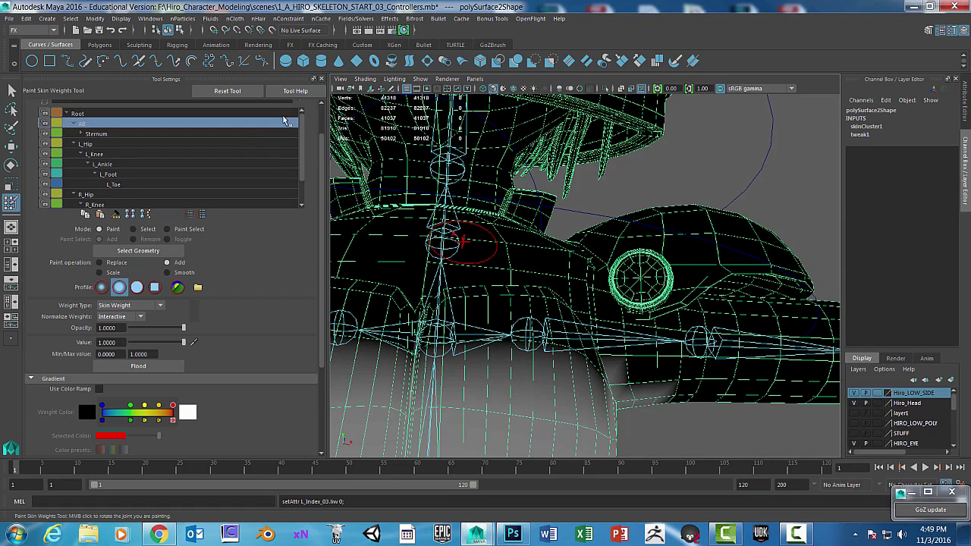
# Step: Expand the Sternum branch of the influence list and compare the Root, Sternum, Chest and L_Clavical weights on the torso
pyautogui.click(78, 113)
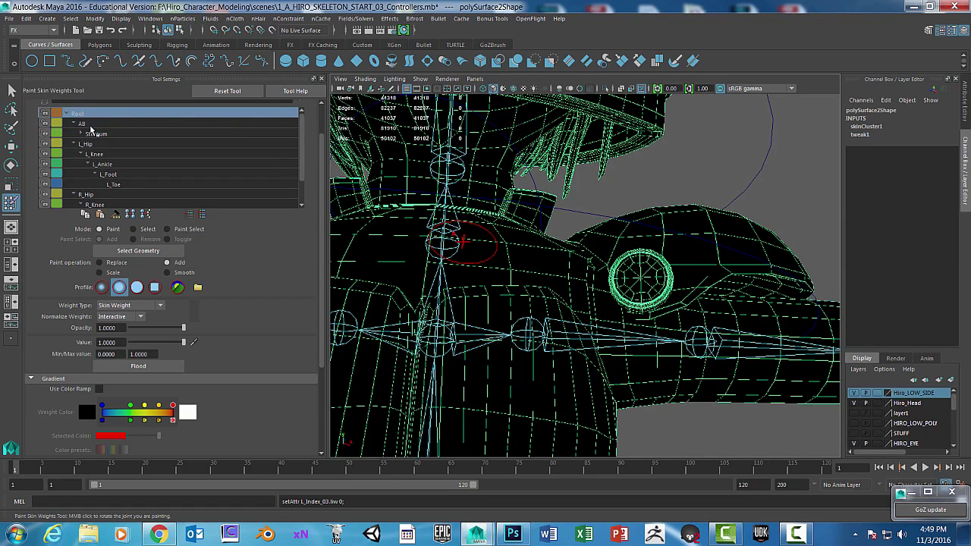
pyautogui.click(91, 134)
pyautogui.click(81, 134)
pyautogui.click(96, 144)
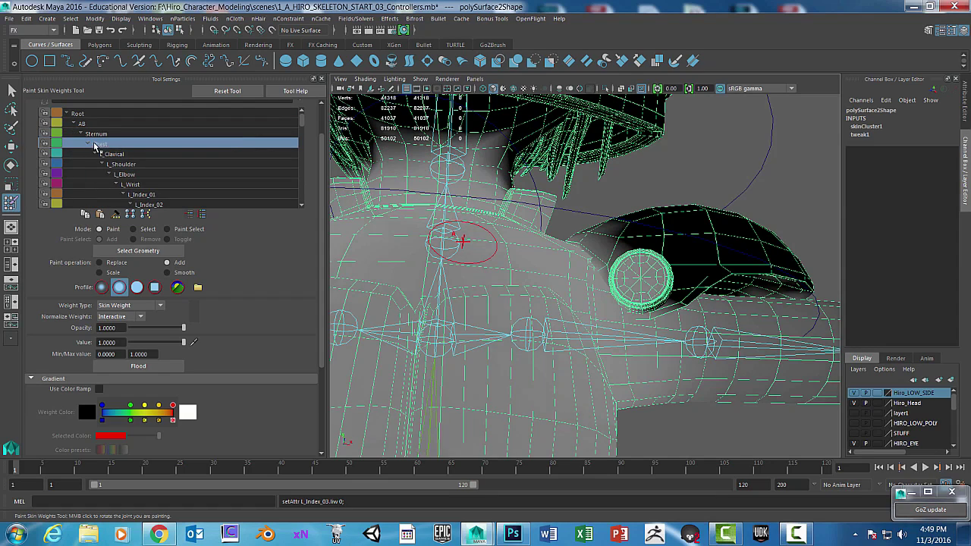
pyautogui.click(112, 155)
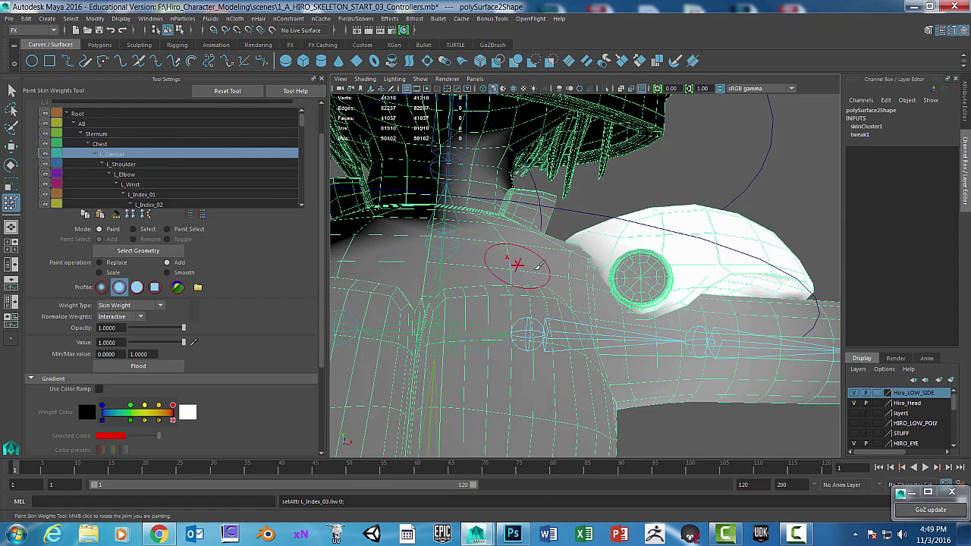
# Step: Touch up the L_Clavical weight on the left shoulder pad and its disc from the front, underside and back
pyautogui.moveTo(628, 255)
pyautogui.keyDown('alt'); pyautogui.mouseDown()
pyautogui.moveTo(612, 316)
pyautogui.moveTo(605, 306)
pyautogui.mouseUp(); pyautogui.keyUp('alt')
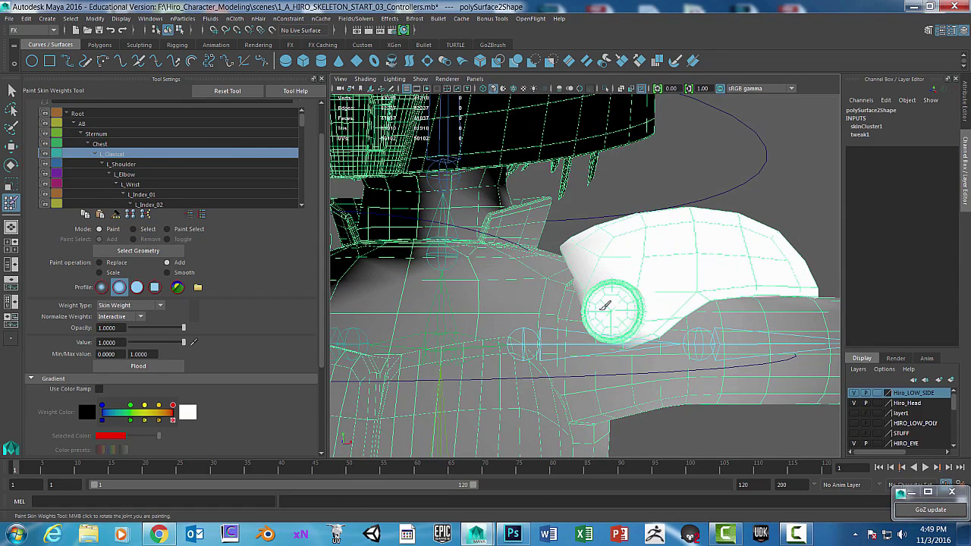
pyautogui.moveTo(646, 282)
pyautogui.keyDown('alt'); pyautogui.mouseDown()
pyautogui.moveTo(644, 303)
pyautogui.moveTo(585, 288)
pyautogui.mouseUp(); pyautogui.keyUp('alt')
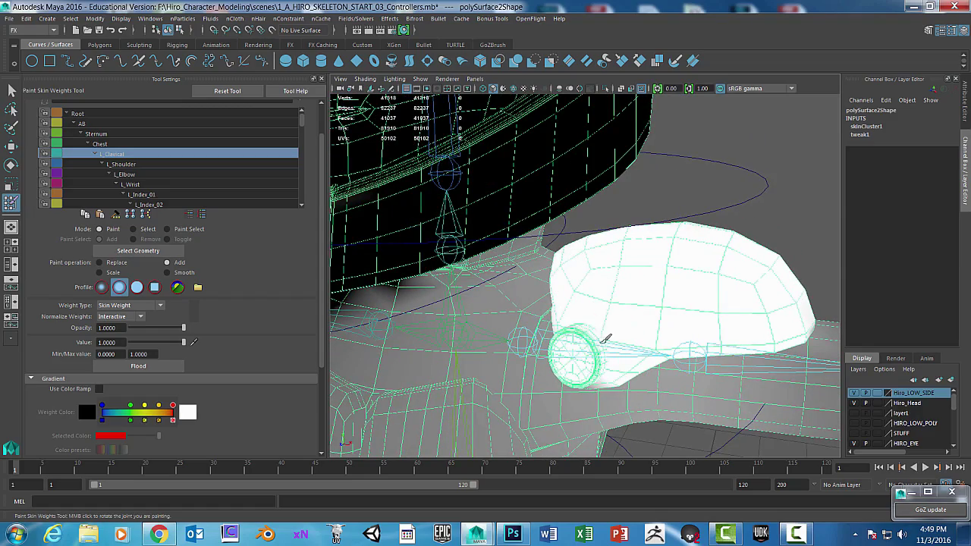
pyautogui.moveTo(585, 301)
pyautogui.keyDown('alt'); pyautogui.mouseDown()
pyautogui.moveTo(590, 353)
pyautogui.moveTo(569, 351)
pyautogui.moveTo(613, 309)
pyautogui.moveTo(648, 196)
pyautogui.moveTo(632, 210)
pyautogui.mouseUp(); pyautogui.keyUp('alt')
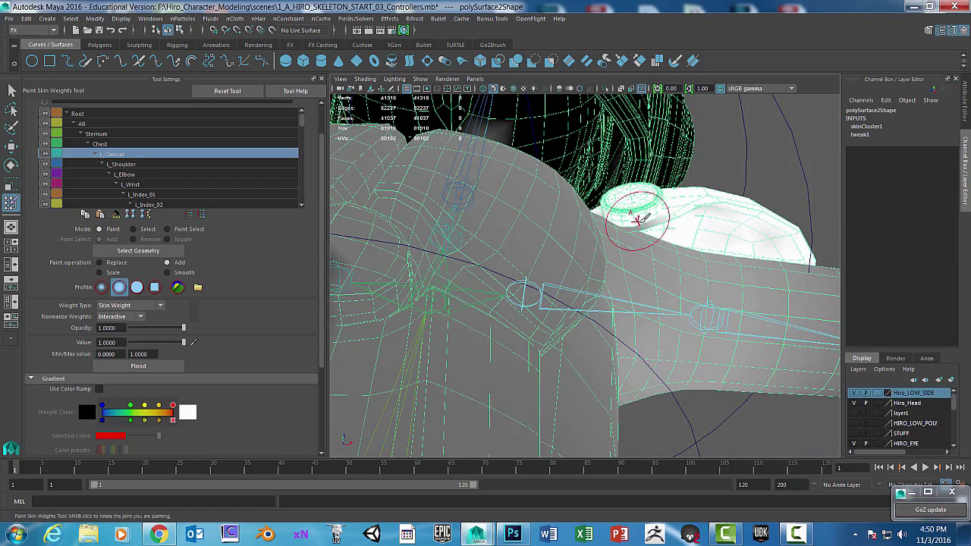
pyautogui.moveTo(704, 210)
pyautogui.keyDown('alt'); pyautogui.mouseDown()
pyautogui.moveTo(698, 162)
pyautogui.moveTo(682, 165)
pyautogui.mouseUp(); pyautogui.keyUp('alt')
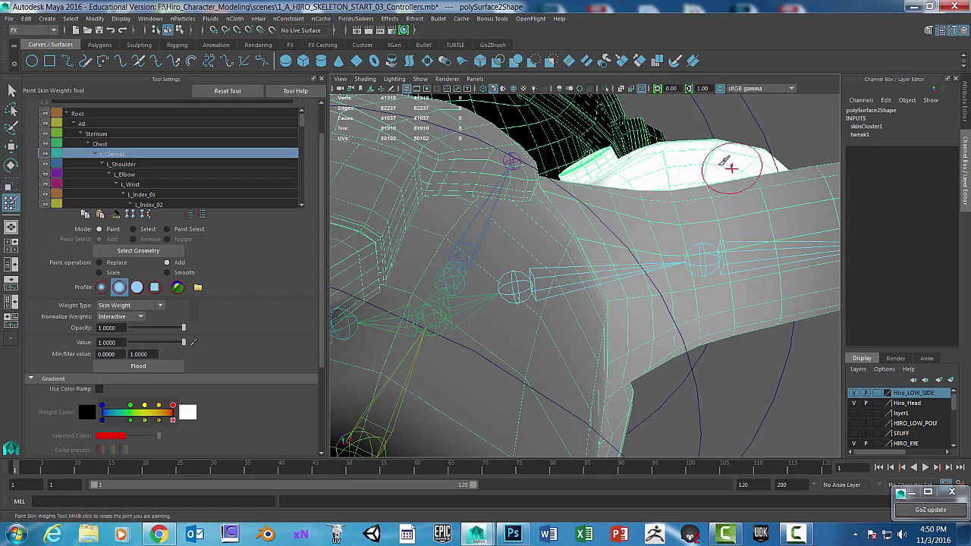
pyautogui.moveTo(736, 162)
pyautogui.keyDown('alt'); pyautogui.mouseDown()
pyautogui.moveTo(622, 141)
pyautogui.moveTo(548, 195)
pyautogui.mouseUp(); pyautogui.keyUp('alt')
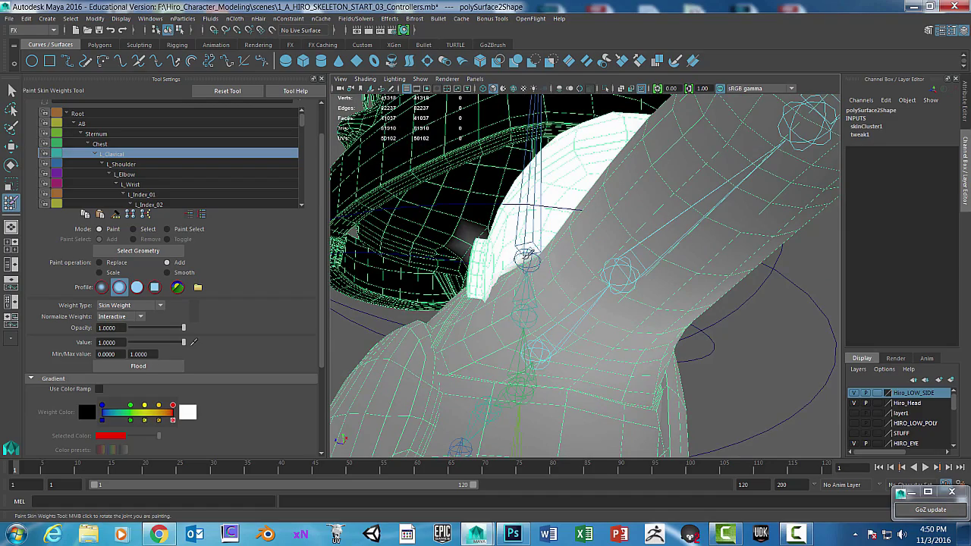
pyautogui.moveTo(527, 258)
pyautogui.keyDown('alt'); pyautogui.mouseDown()
pyautogui.moveTo(642, 278)
pyautogui.moveTo(642, 390)
pyautogui.moveTo(657, 249)
pyautogui.moveTo(677, 245)
pyautogui.moveTo(650, 256)
pyautogui.moveTo(682, 266)
pyautogui.moveTo(698, 224)
pyautogui.moveTo(796, 231)
pyautogui.moveTo(820, 276)
pyautogui.mouseUp(); pyautogui.keyUp('alt')
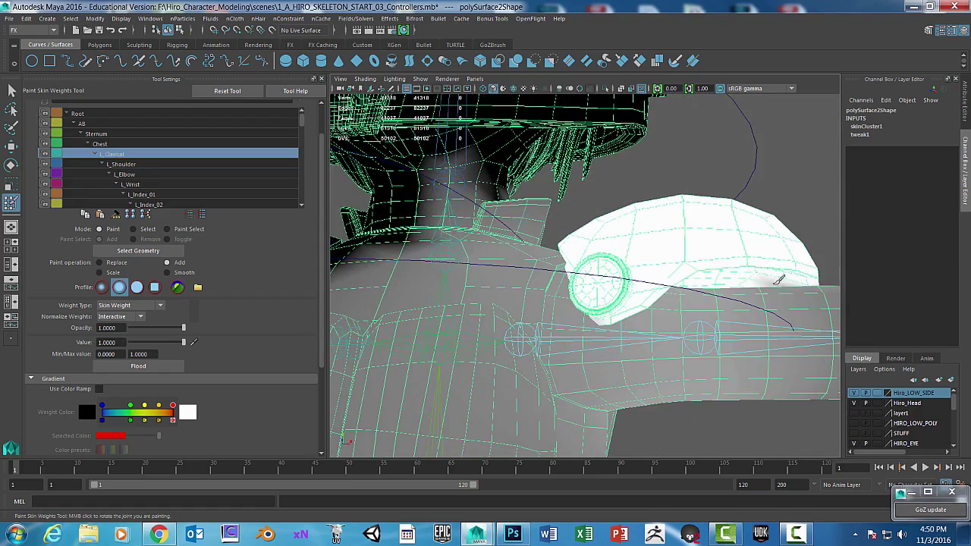
pyautogui.moveTo(736, 255)
pyautogui.keyDown('alt'); pyautogui.mouseDown()
pyautogui.moveTo(386, 304)
pyautogui.moveTo(394, 286)
pyautogui.moveTo(588, 288)
pyautogui.moveTo(590, 337)
pyautogui.moveTo(603, 354)
pyautogui.moveTo(613, 293)
pyautogui.moveTo(629, 303)
pyautogui.moveTo(574, 227)
pyautogui.moveTo(405, 217)
pyautogui.moveTo(431, 241)
pyautogui.moveTo(468, 238)
pyautogui.moveTo(645, 278)
pyautogui.moveTo(685, 255)
pyautogui.moveTo(660, 287)
pyautogui.moveTo(577, 282)
pyautogui.mouseUp(); pyautogui.keyUp('alt')
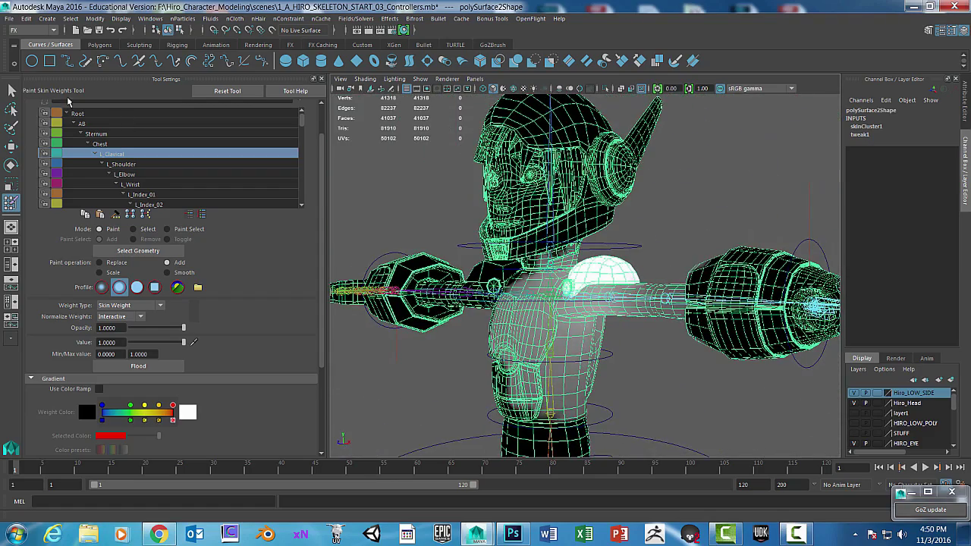
# Step: Leave weight painting and hide the left arm's ikHandle1 by setting its visibility to off
pyautogui.press('q')
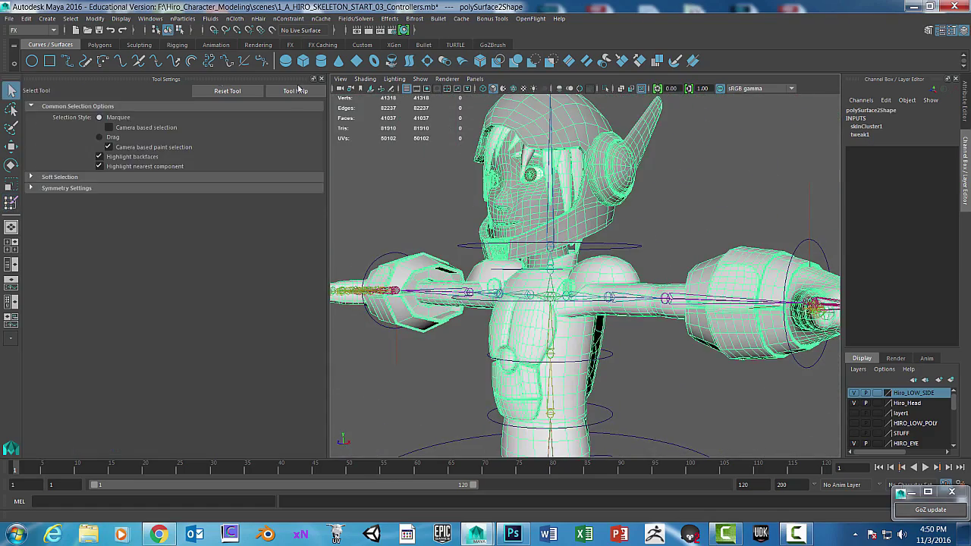
pyautogui.keyDown('alt'); pyautogui.moveTo(694, 329); pyautogui.dragTo(747, 321); pyautogui.keyUp('alt')
pyautogui.keyDown('alt'); pyautogui.moveTo(747, 321); pyautogui.dragTo(667, 264, button='middle'); pyautogui.keyUp('alt')
pyautogui.click(720, 240)
pyautogui.keyDown('alt'); pyautogui.moveTo(751, 252); pyautogui.dragTo(697, 244); pyautogui.keyUp('alt')
pyautogui.click(720, 245)
pyautogui.moveTo(691, 210); pyautogui.dragTo(716, 221)
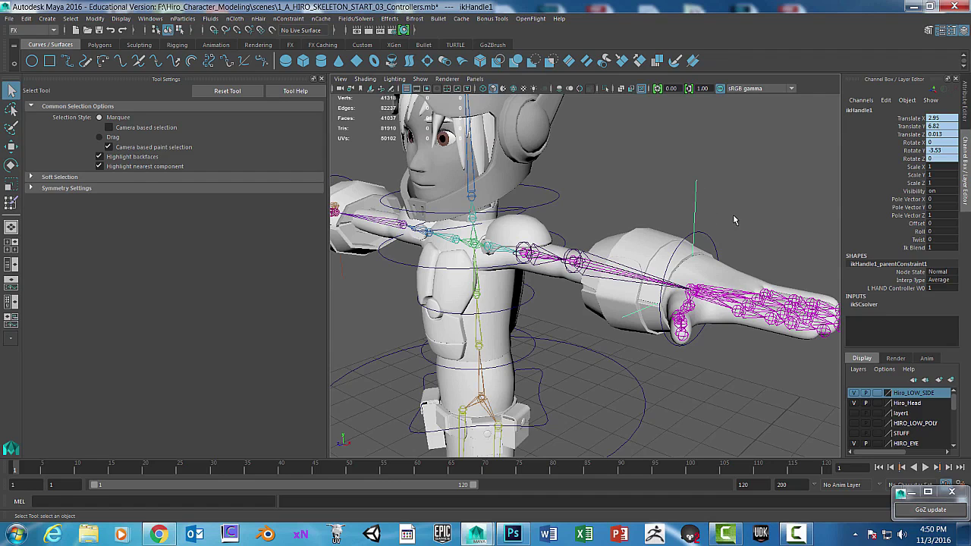
pyautogui.click(717, 238)
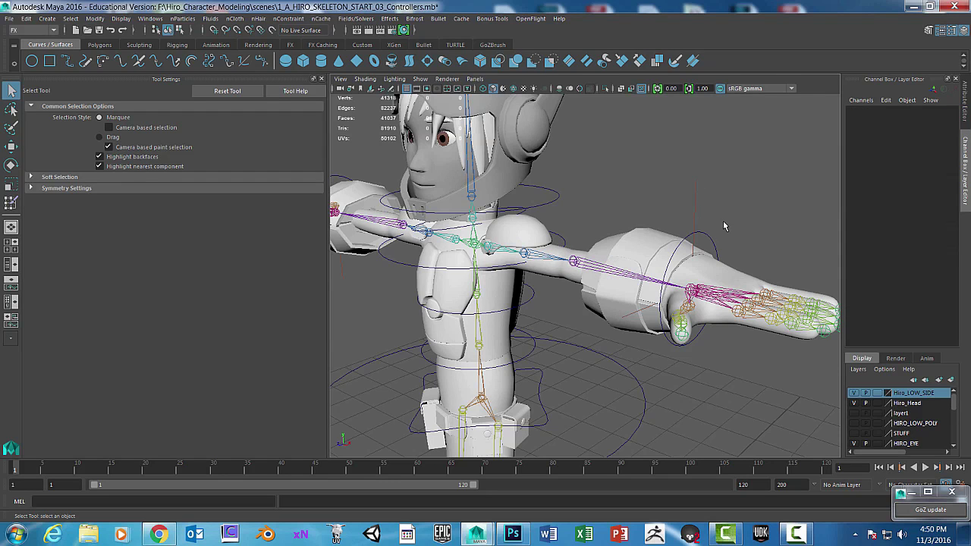
pyautogui.click(727, 221)
pyautogui.click(703, 208)
pyautogui.click(702, 211)
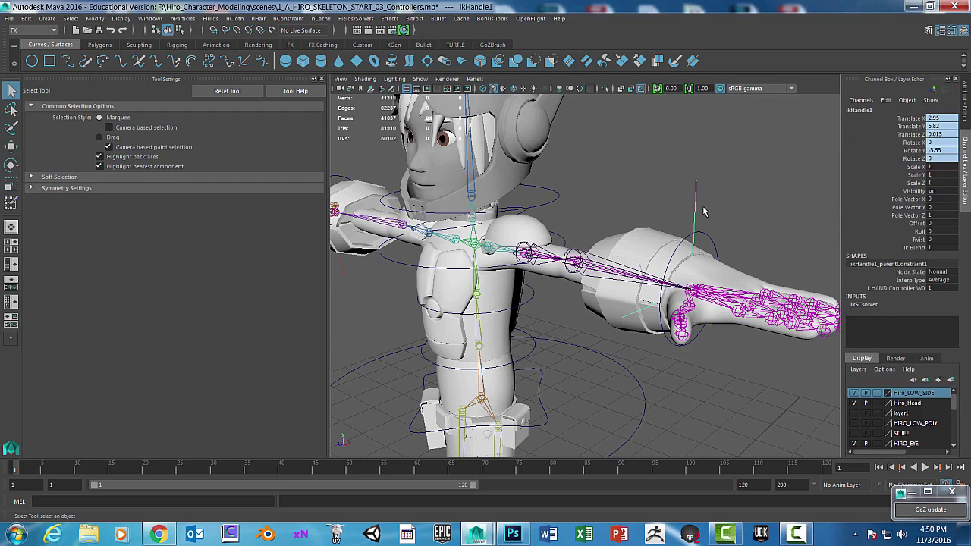
pyautogui.click(936, 193)
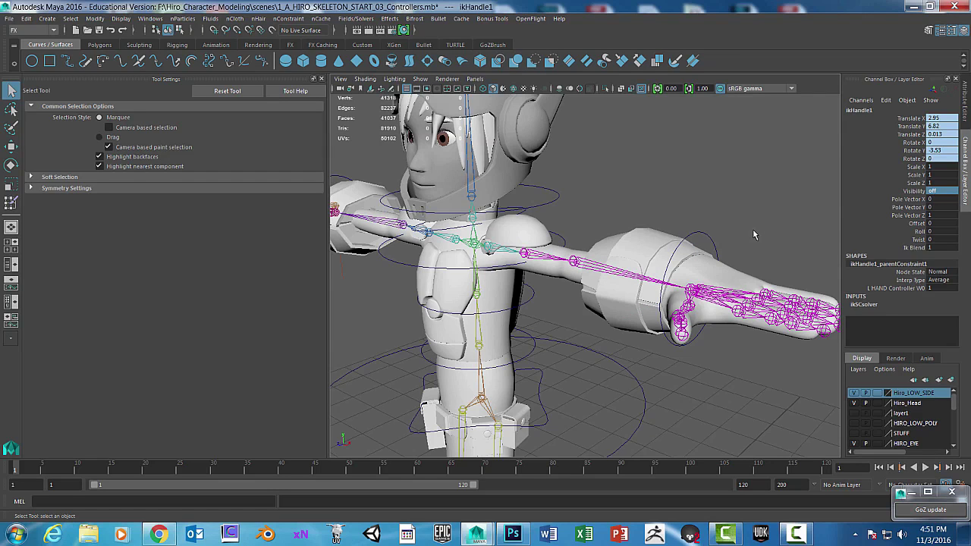
# Step: Move the left hand controller inward to about -0.493 in X to test the arm's bend
pyautogui.click(705, 239)
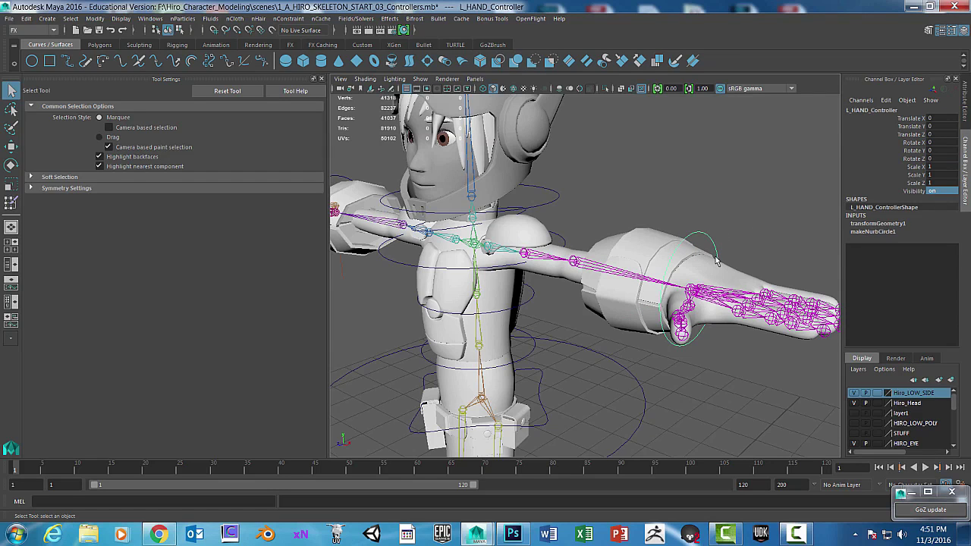
pyautogui.press('w')
pyautogui.moveTo(737, 301); pyautogui.dragTo(689, 296)
pyautogui.moveTo(665, 333)
pyautogui.keyDown('alt'); pyautogui.mouseDown()
pyautogui.moveTo(710, 316)
pyautogui.moveTo(662, 320)
pyautogui.mouseUp(); pyautogui.keyUp('alt')
pyautogui.scroll(5, 712, 318)
pyautogui.keyDown('alt'); pyautogui.moveTo(662, 321); pyautogui.dragTo(825, 289, button='middle'); pyautogui.keyUp('alt')
pyautogui.scroll(-4, 690, 272)
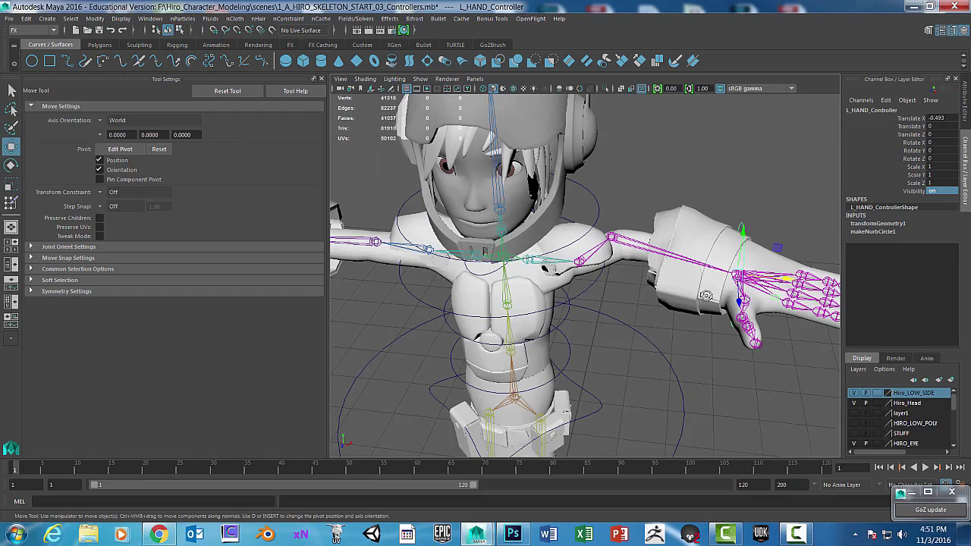
# Step: Try posing the left arm down and inward with the hand controller at about -1.004 in X and -0.769 in Y
pyautogui.moveTo(705, 296)
pyautogui.keyDown('alt'); pyautogui.mouseDown()
pyautogui.moveTo(749, 237)
pyautogui.moveTo(740, 227)
pyautogui.moveTo(744, 364)
pyautogui.moveTo(736, 282)
pyautogui.moveTo(730, 304)
pyautogui.moveTo(716, 302)
pyautogui.mouseUp(); pyautogui.keyUp('alt')
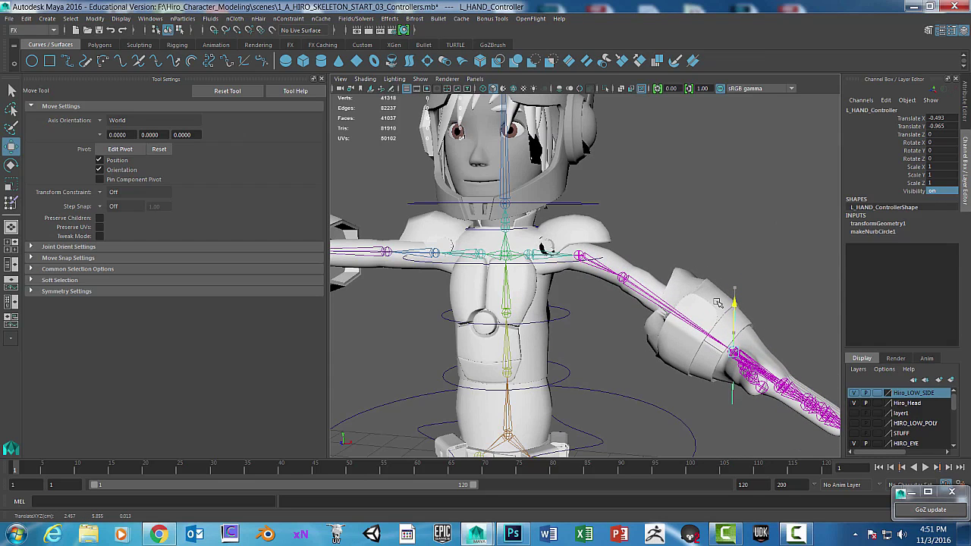
pyautogui.hotkey('ctrl', 'z')
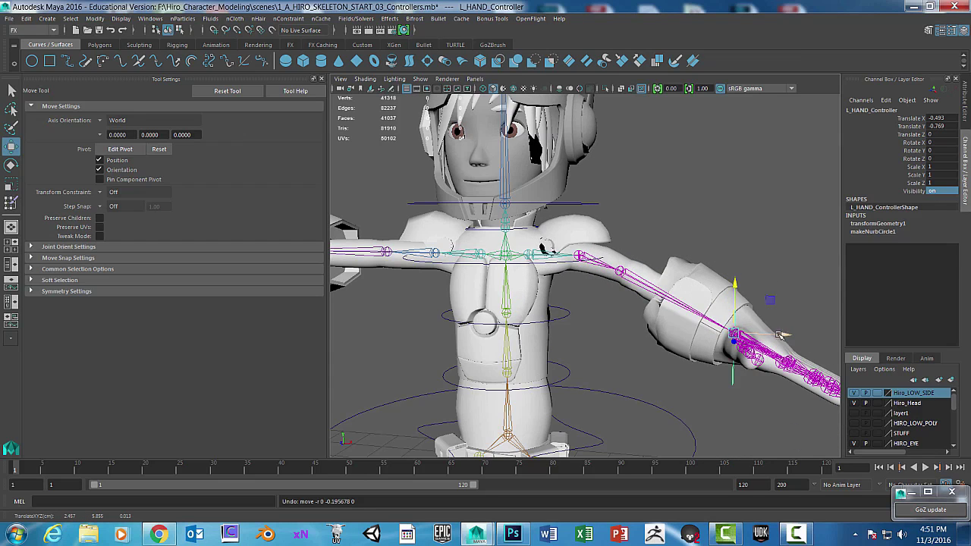
pyautogui.moveTo(779, 334); pyautogui.dragTo(733, 335)
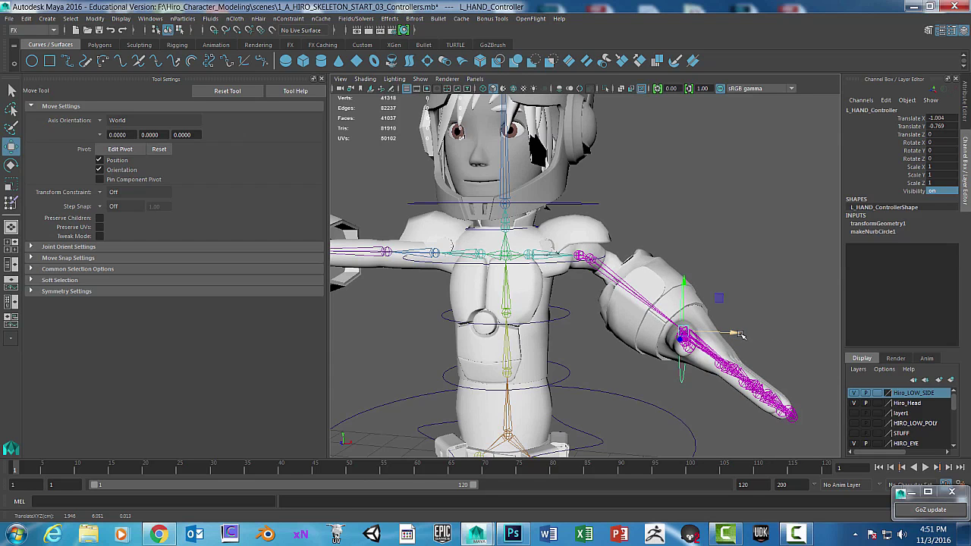
# Step: Undo the left hand controller moves and the hiding of the IK handle
pyautogui.hotkey('ctrl', 'z')
pyautogui.hotkey('ctrl', 'z')
pyautogui.hotkey('ctrl', 'z')
pyautogui.hotkey('ctrl', 'z')
pyautogui.hotkey('ctrl', 'z')
pyautogui.hotkey('ctrl', 'z')
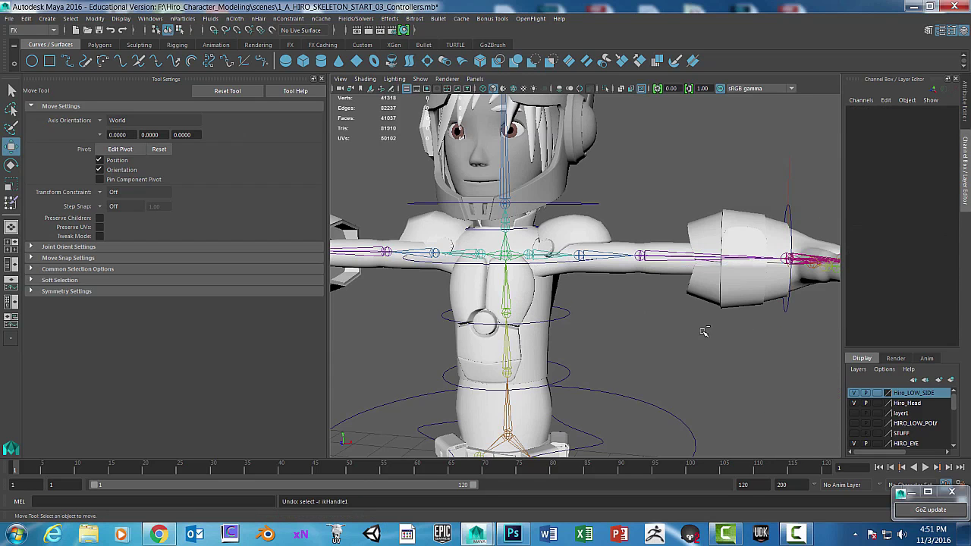
# Step: Select the Neck_Base joint and examine the skeleton around the left shoulder and arm from several angles
pyautogui.keyDown('alt'); pyautogui.moveTo(716, 334); pyautogui.dragTo(667, 342); pyautogui.keyUp('alt')
pyautogui.scroll(-5, 668, 340)
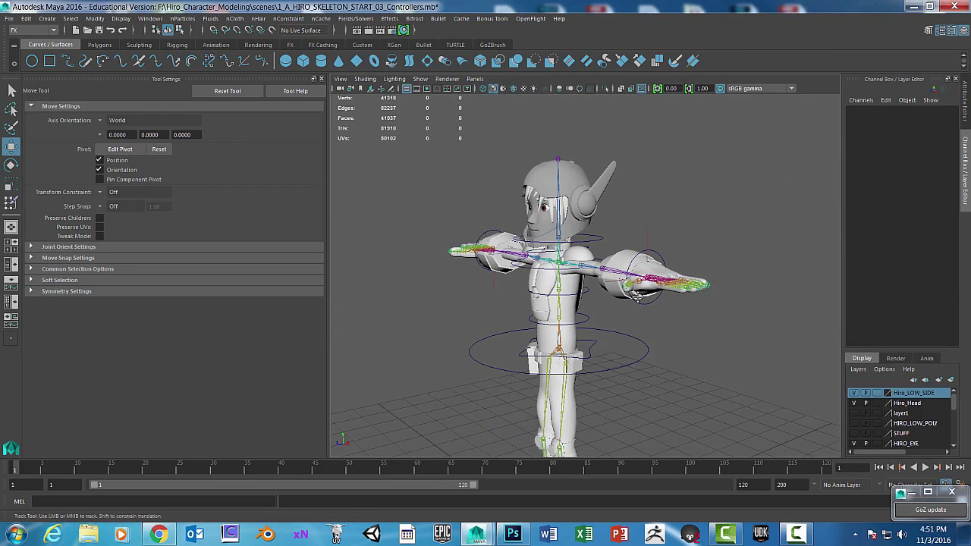
pyautogui.keyDown('alt'); pyautogui.moveTo(635, 264); pyautogui.dragTo(645, 305, button='middle'); pyautogui.keyUp('alt')
pyautogui.scroll(4, 645, 306)
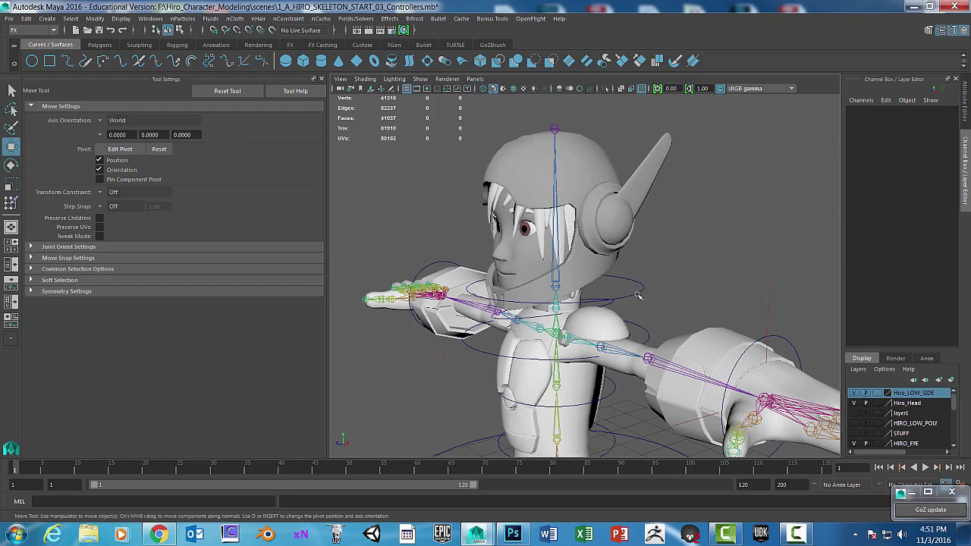
pyautogui.click(640, 297)
pyautogui.keyDown('alt'); pyautogui.moveTo(661, 301); pyautogui.dragTo(645, 346); pyautogui.keyUp('alt')
pyautogui.click(539, 315)
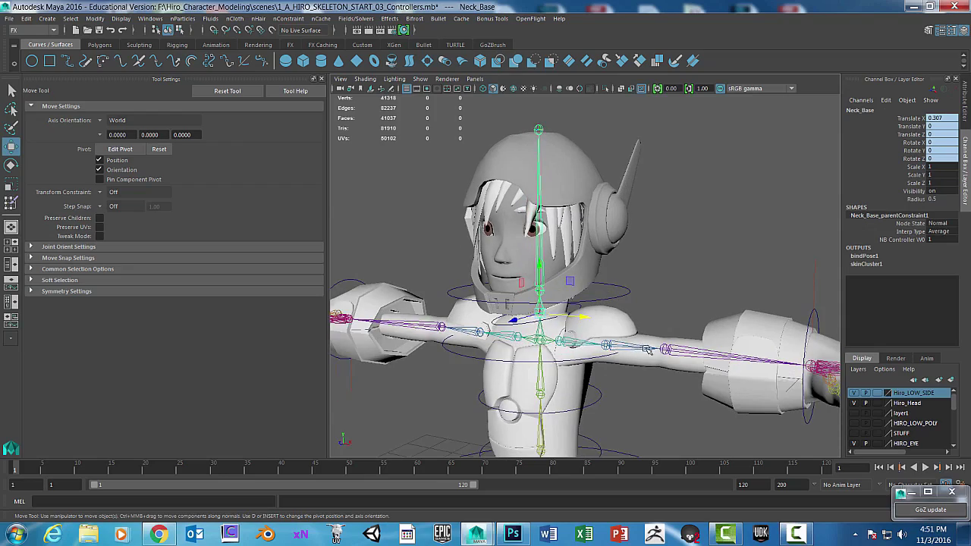
pyautogui.scroll(4, 653, 348)
pyautogui.scroll(-3, 657, 349)
pyautogui.keyDown('alt'); pyautogui.moveTo(606, 349); pyautogui.dragTo(630, 256, button='middle'); pyautogui.keyUp('alt')
pyautogui.scroll(3, 653, 336)
pyautogui.keyDown('alt'); pyautogui.moveTo(733, 303); pyautogui.dragTo(664, 257); pyautogui.keyUp('alt')
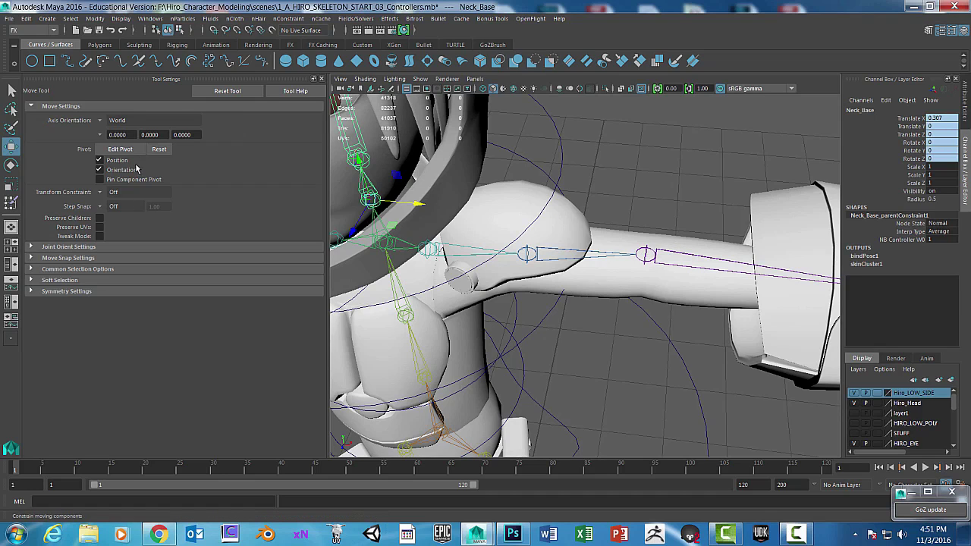
pyautogui.scroll(-3, 689, 253)
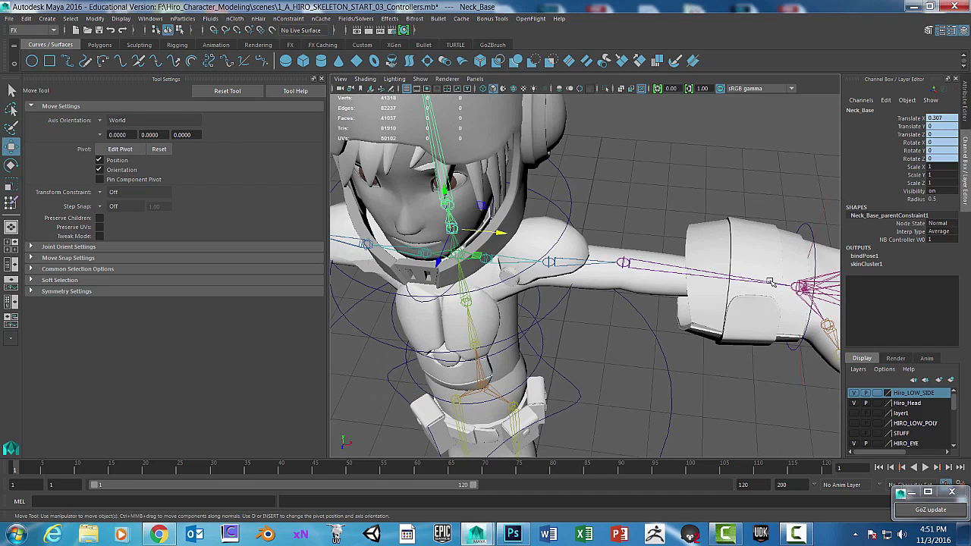
pyautogui.keyDown('alt'); pyautogui.moveTo(770, 282); pyautogui.dragTo(683, 252); pyautogui.keyUp('alt')
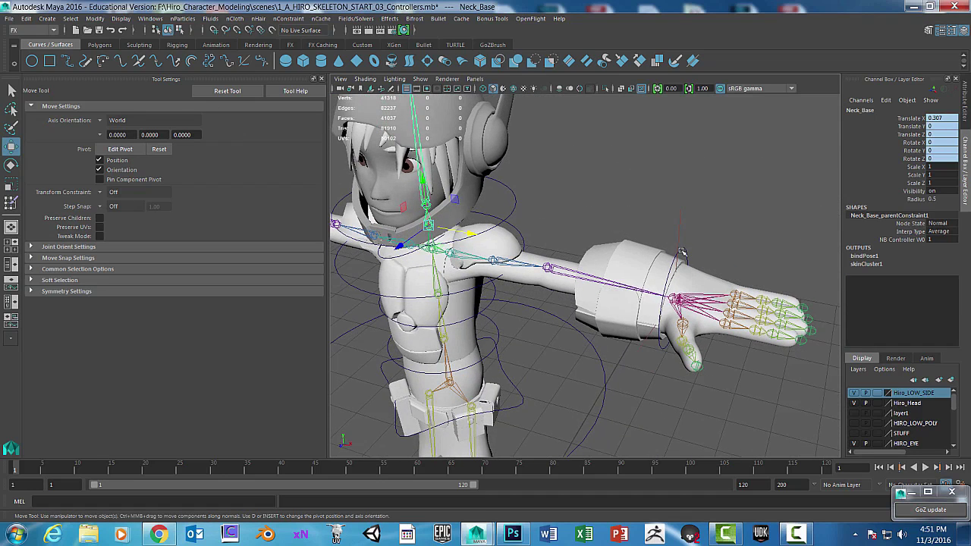
# Step: Test the left elbow bend by moving the hand controller to about -0.263 in X, and undo the move
pyautogui.click(685, 251)
pyautogui.moveTo(723, 309); pyautogui.dragTo(564, 306)
pyautogui.scroll(6, 569, 292)
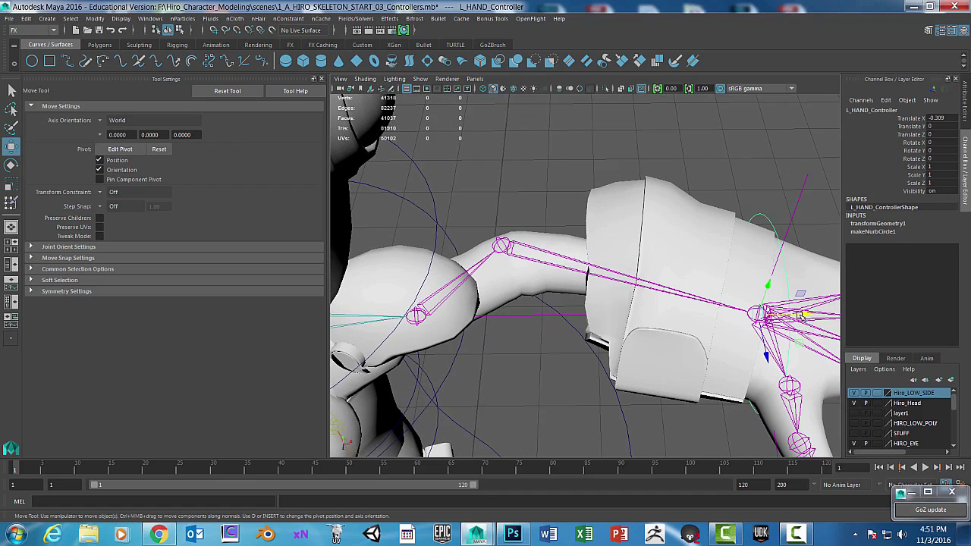
pyautogui.moveTo(797, 314)
pyautogui.mouseDown()
pyautogui.moveTo(697, 316)
pyautogui.moveTo(810, 314)
pyautogui.mouseUp()
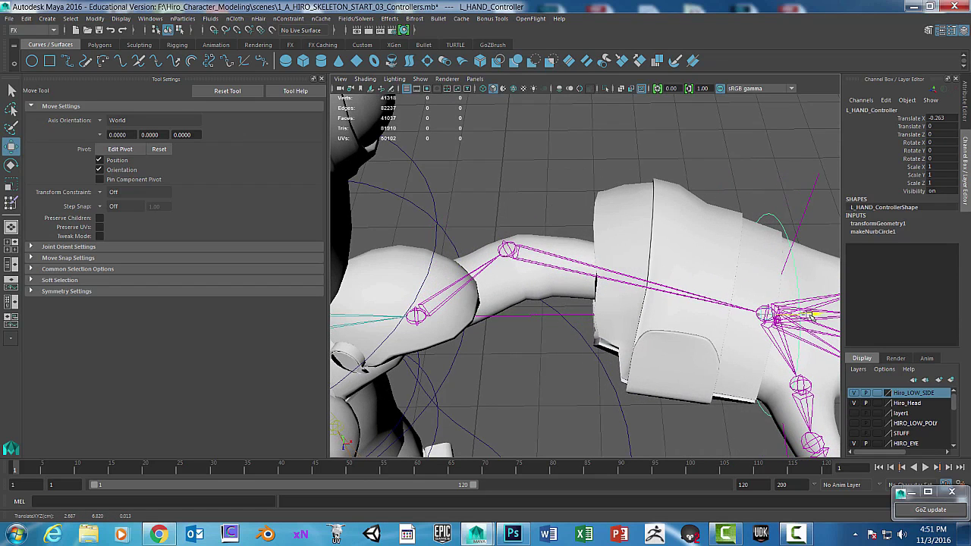
pyautogui.hotkey('ctrl', 'a')
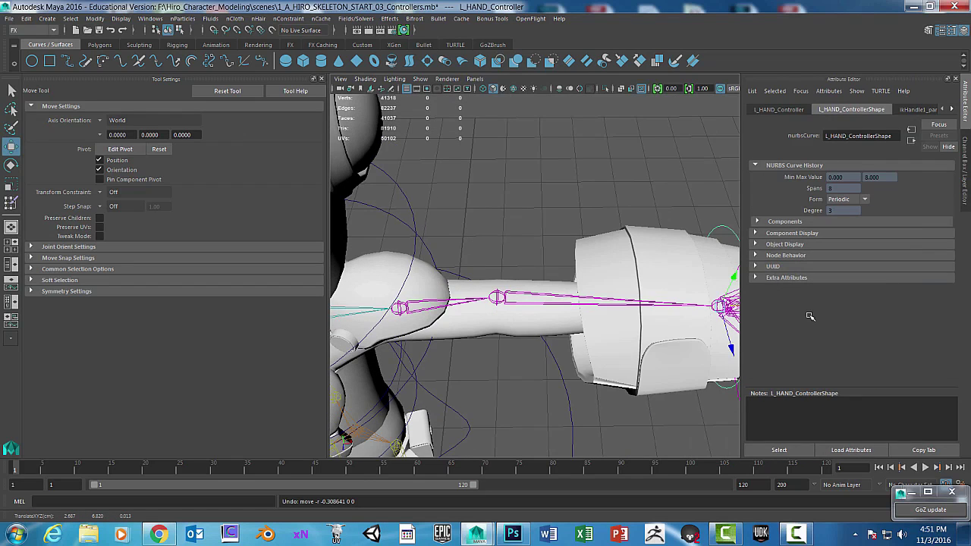
# Step: Frame the left shoulder closely and reactivate the Paint Skin Weights tool
pyautogui.scroll(-5, 674, 299)
pyautogui.keyDown('alt'); pyautogui.moveTo(675, 299); pyautogui.dragTo(499, 291); pyautogui.keyUp('alt')
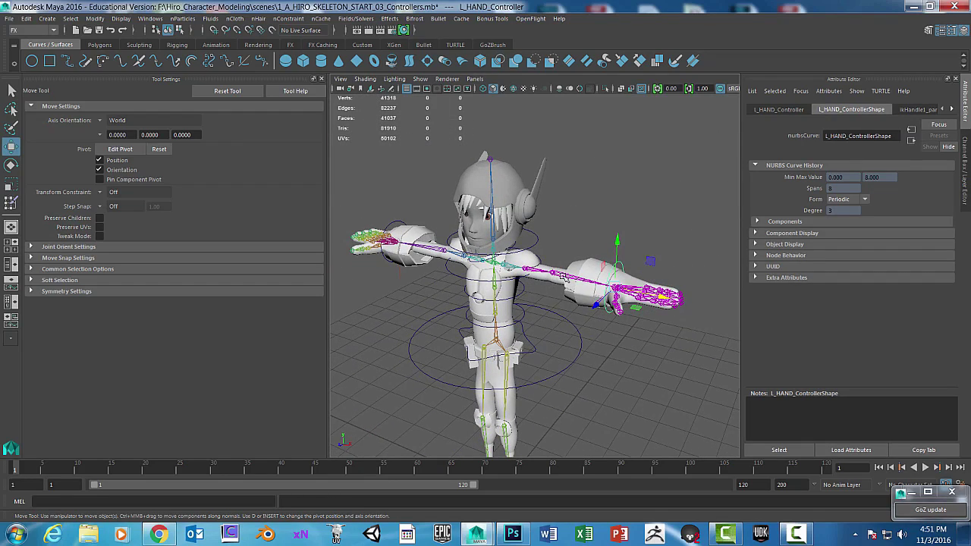
pyautogui.keyDown('alt'); pyautogui.moveTo(593, 300); pyautogui.dragTo(613, 282); pyautogui.keyUp('alt')
pyautogui.scroll(8, 614, 281)
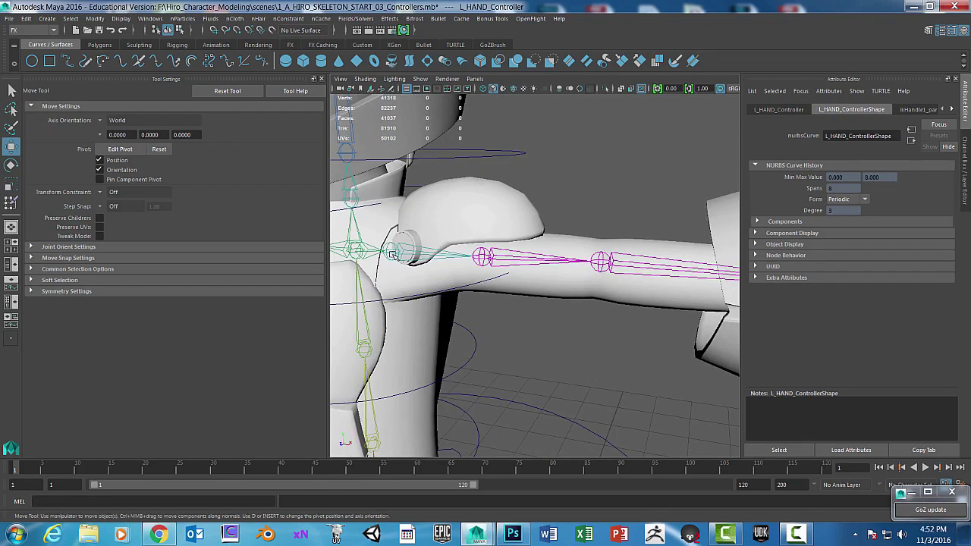
pyautogui.press('space')
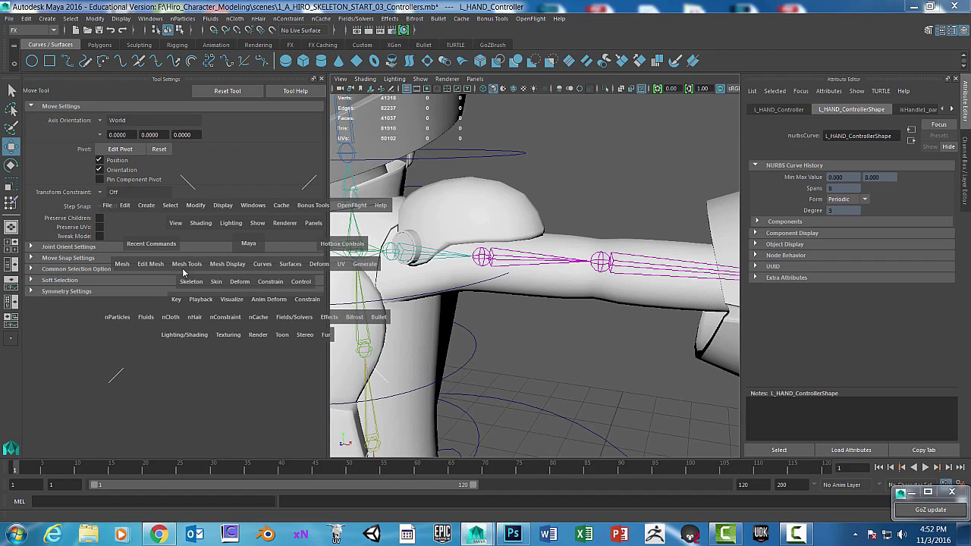
pyautogui.click(215, 281)
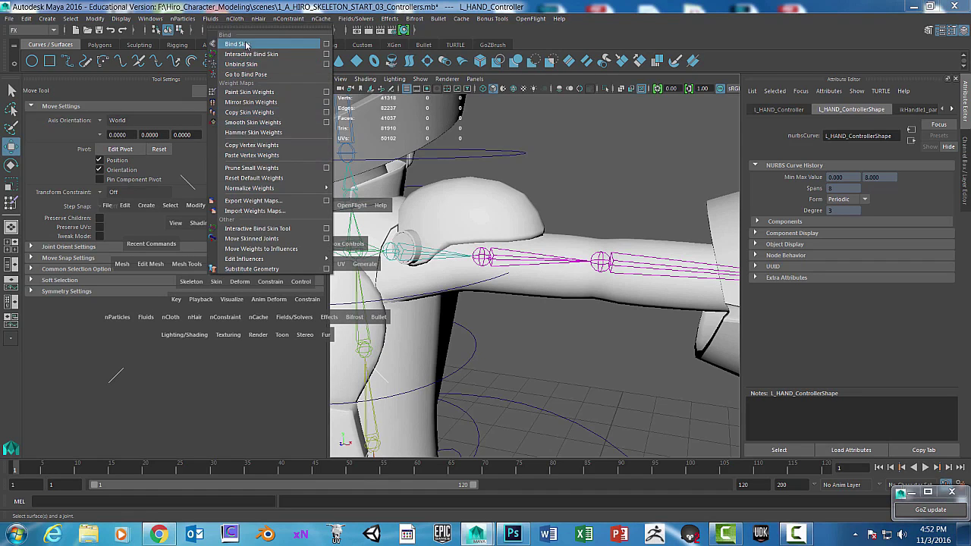
pyautogui.click(245, 93)
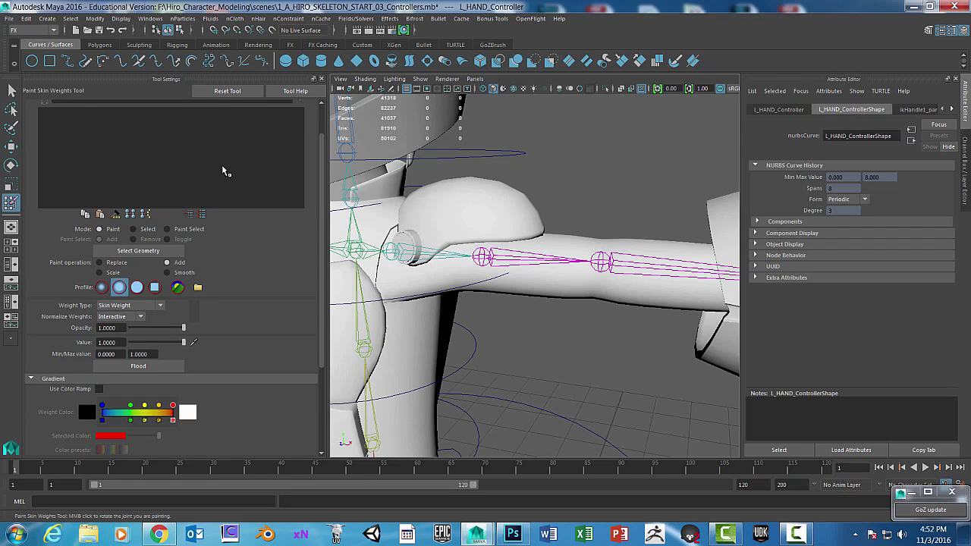
# Step: Select the Root joint, restart Paint Skin Weights, and switch the mode to Select and back to Paint with L_Clavical active
pyautogui.click(11, 91)
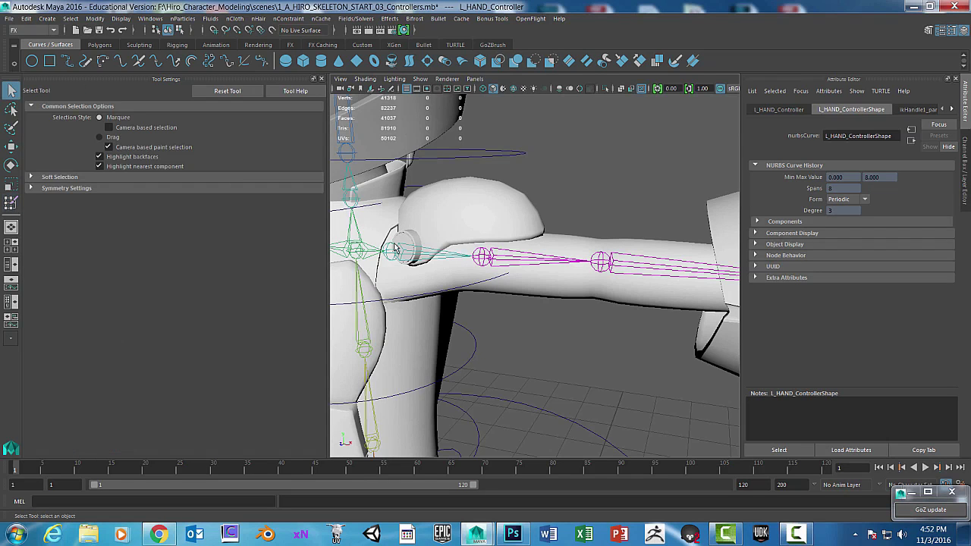
pyautogui.click(355, 252)
pyautogui.press('f')
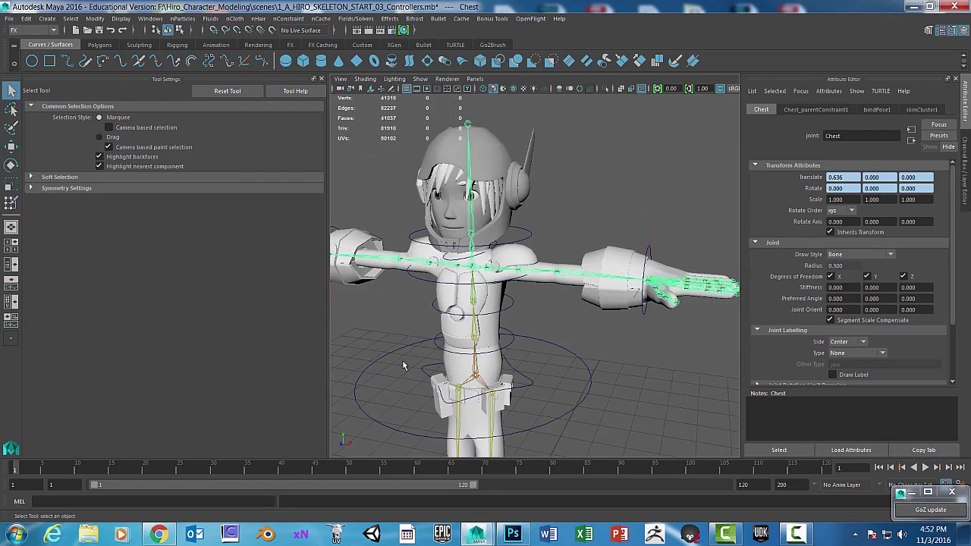
pyautogui.click(476, 377)
pyautogui.press('space')
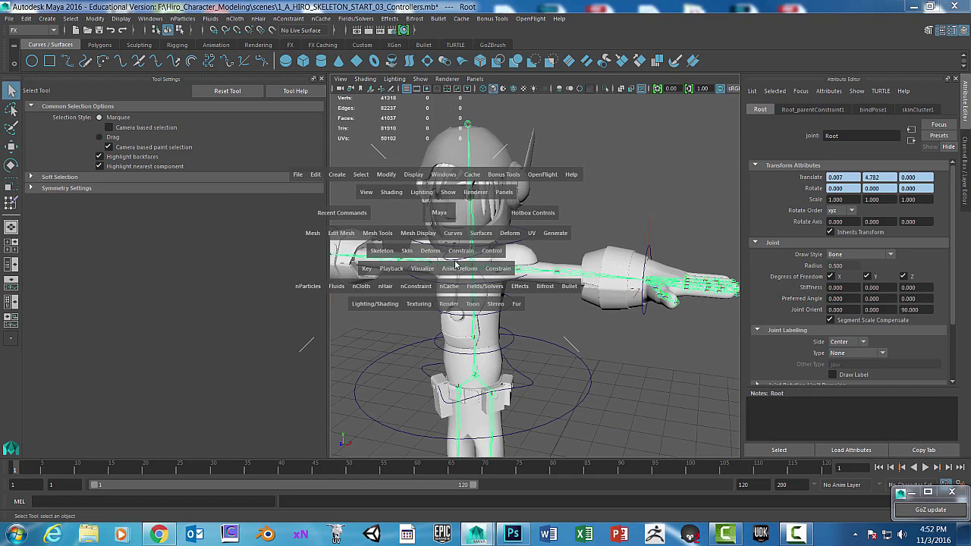
pyautogui.moveTo(406, 253); pyautogui.dragTo(438, 330)
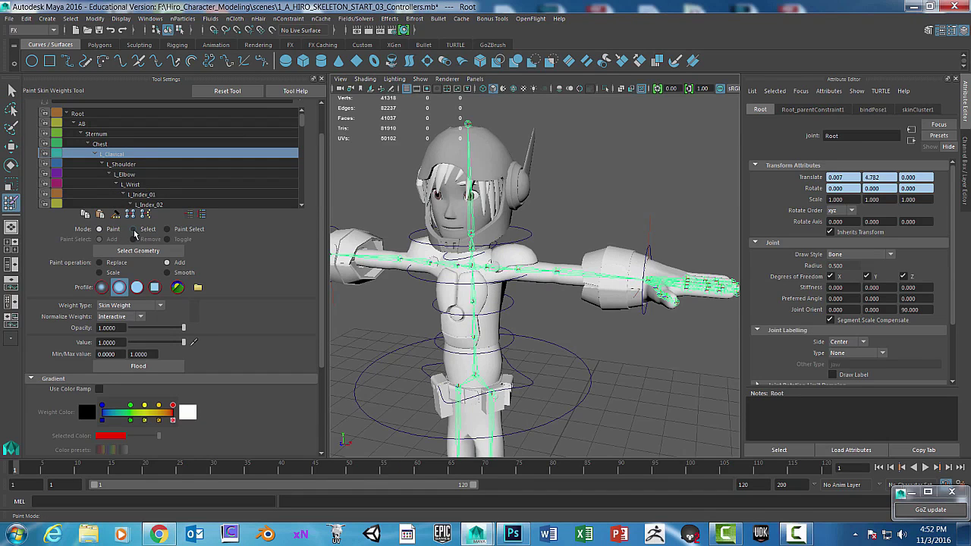
pyautogui.click(133, 230)
pyautogui.click(99, 230)
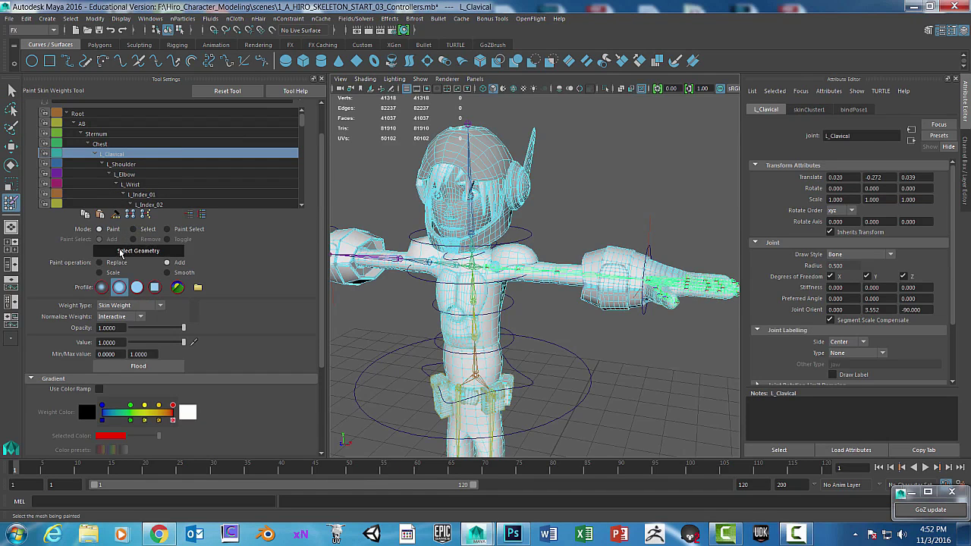
pyautogui.scroll(7, 539, 282)
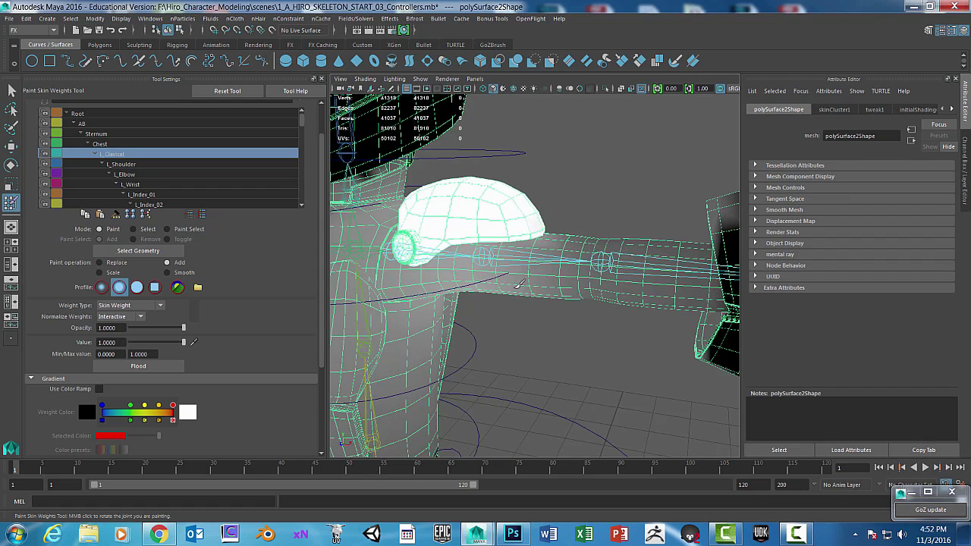
# Step: Compare the skin weight influence of the L_Shoulder, L_Elbow and L_Wrist joints along the left arm
pyautogui.scroll(-3, 183, 180)
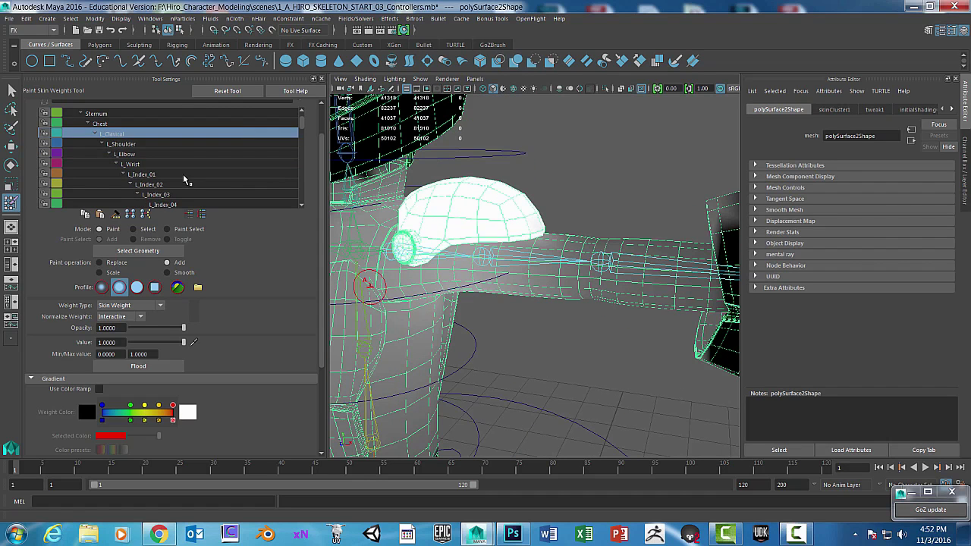
pyautogui.scroll(2, 173, 177)
pyautogui.click(128, 144)
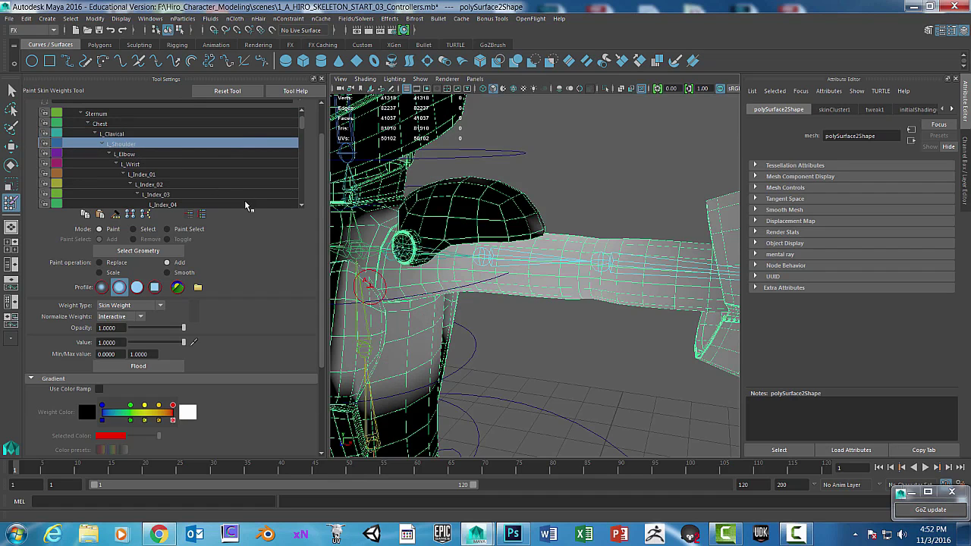
pyautogui.click(125, 154)
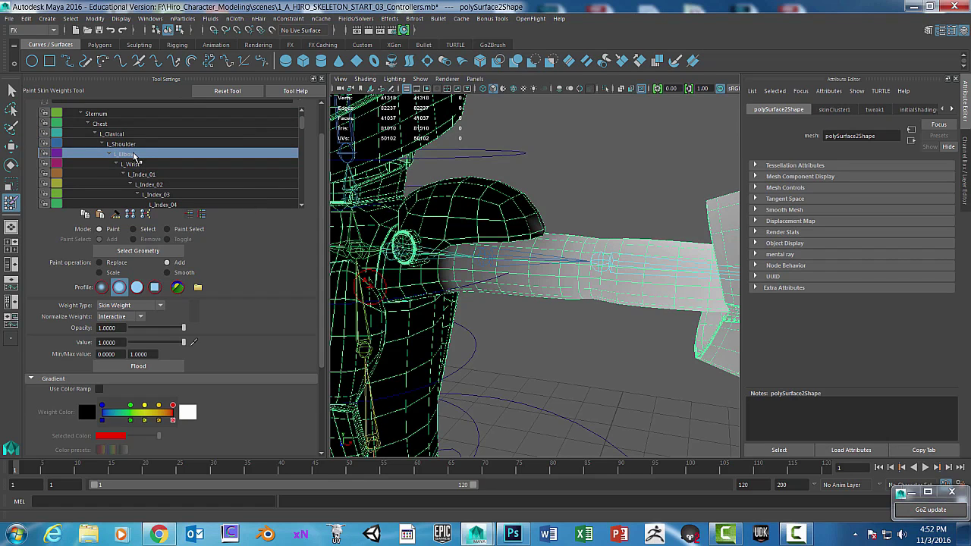
pyautogui.click(130, 164)
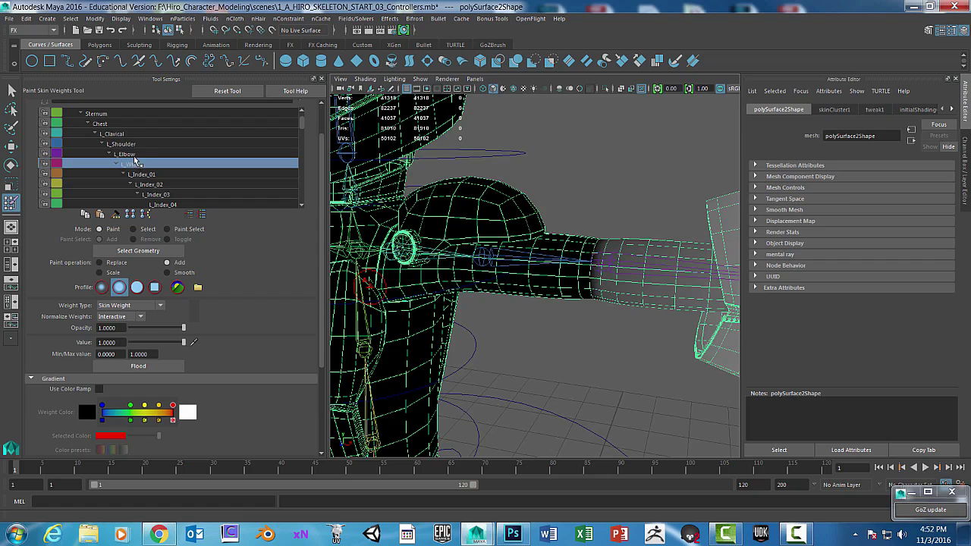
pyautogui.click(130, 155)
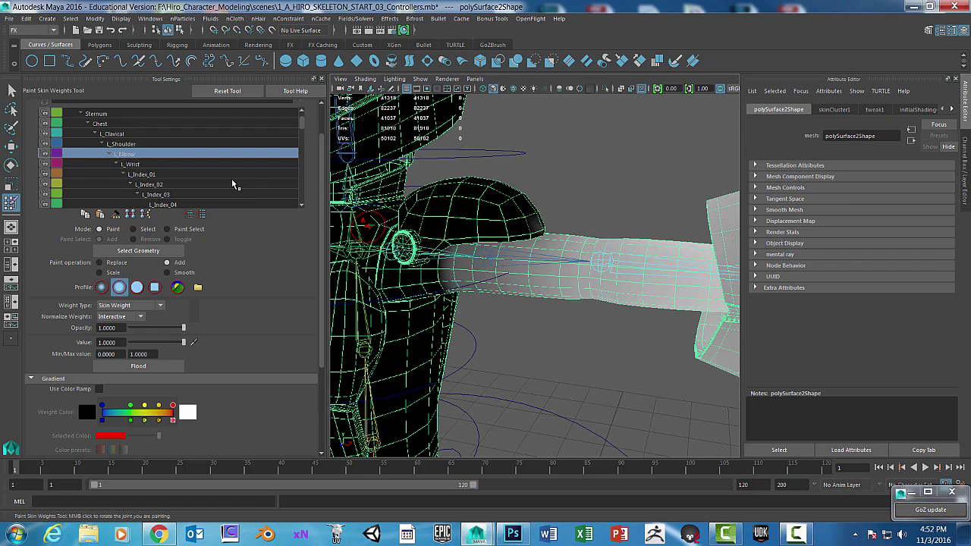
# Step: Set the brush opacity to 0.5 and paint L_Shoulder weight onto the front and back of the left upper arm
pyautogui.click(139, 145)
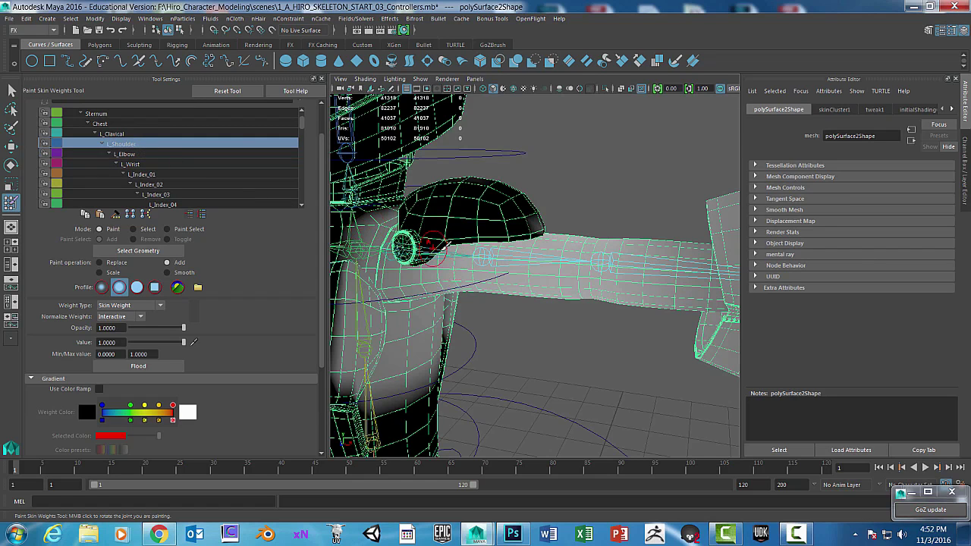
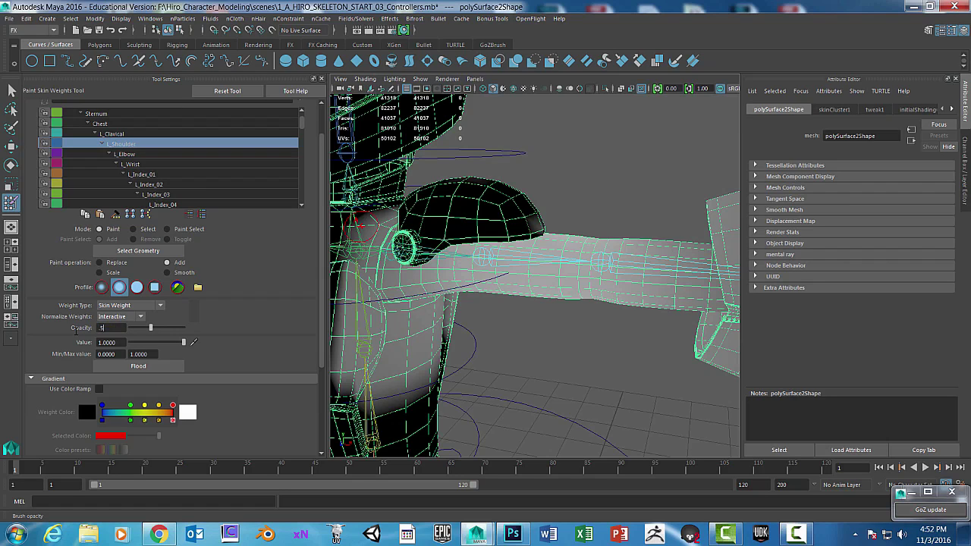
pyautogui.press('Return')
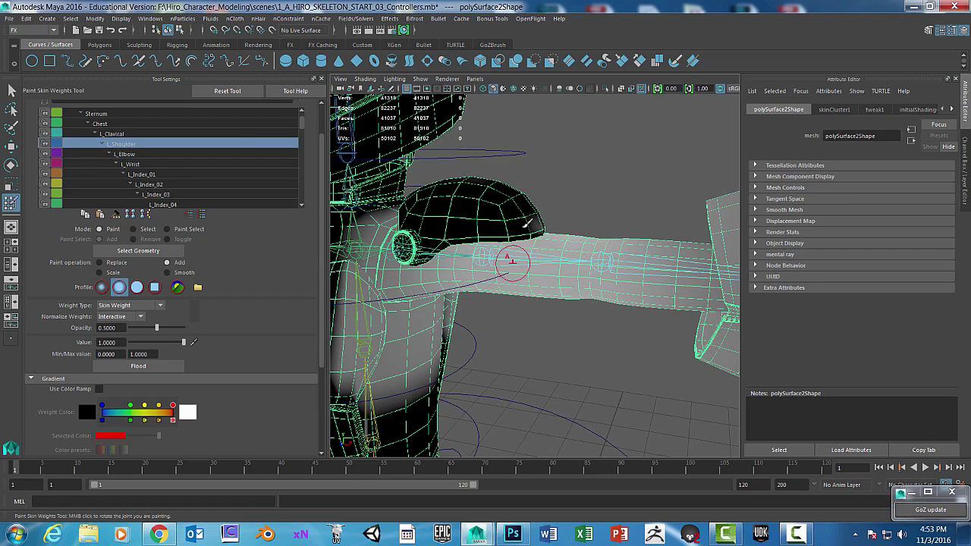
pyautogui.moveTo(502, 244)
pyautogui.mouseDown()
pyautogui.moveTo(478, 256)
pyautogui.moveTo(504, 284)
pyautogui.moveTo(571, 291)
pyautogui.moveTo(564, 238)
pyautogui.mouseUp()
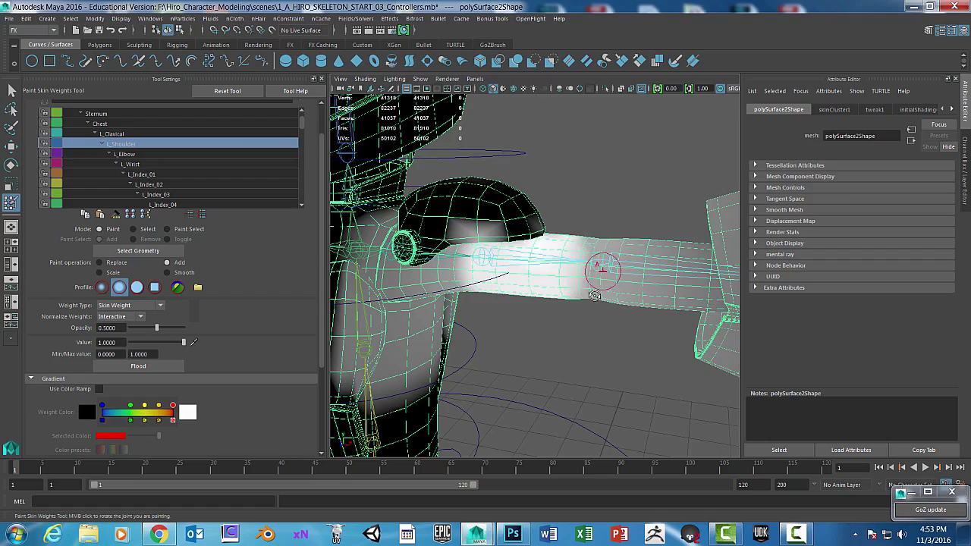
pyautogui.moveTo(602, 266)
pyautogui.keyDown('alt'); pyautogui.mouseDown()
pyautogui.moveTo(581, 319)
pyautogui.moveTo(541, 267)
pyautogui.moveTo(626, 322)
pyautogui.moveTo(568, 294)
pyautogui.mouseUp(); pyautogui.keyUp('alt')
pyautogui.moveTo(494, 281)
pyautogui.mouseDown()
pyautogui.moveTo(523, 282)
pyautogui.moveTo(540, 269)
pyautogui.moveTo(616, 295)
pyautogui.moveTo(552, 300)
pyautogui.moveTo(544, 208)
pyautogui.moveTo(520, 234)
pyautogui.moveTo(526, 223)
pyautogui.moveTo(599, 252)
pyautogui.moveTo(581, 283)
pyautogui.moveTo(607, 273)
pyautogui.mouseUp()
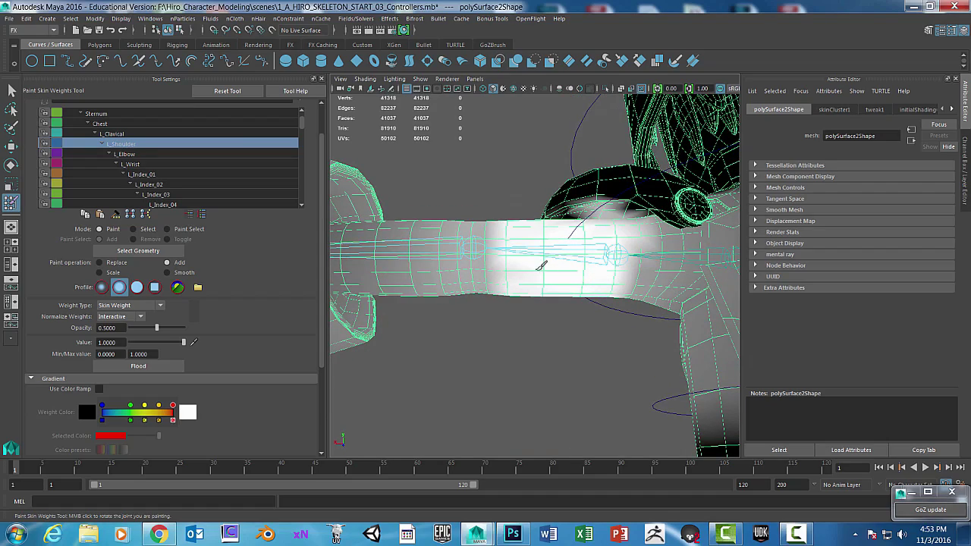
# Step: Paint L_Elbow weight onto the left forearm between the elbow and the gauntlet
pyautogui.keyDown('alt'); pyautogui.moveTo(562, 224); pyautogui.dragTo(617, 250); pyautogui.keyUp('alt')
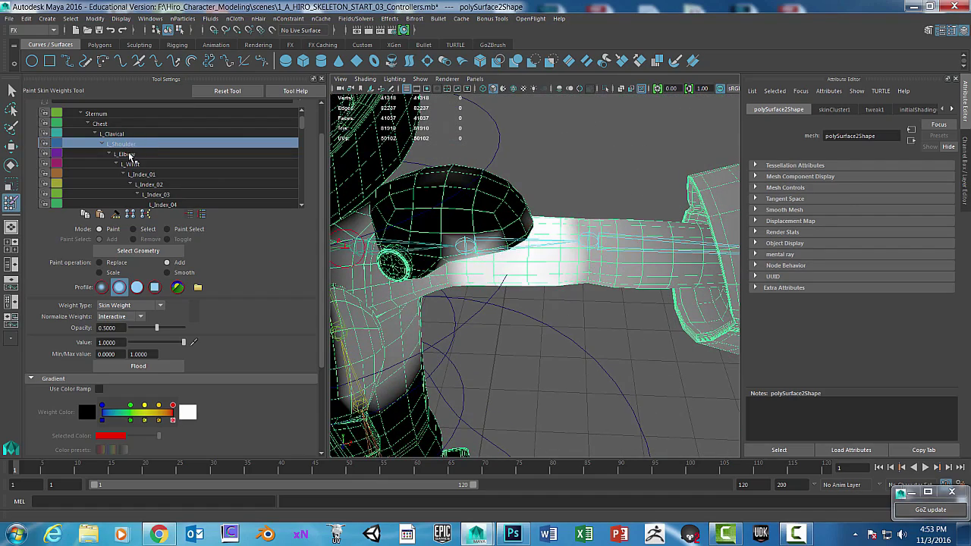
pyautogui.click(126, 154)
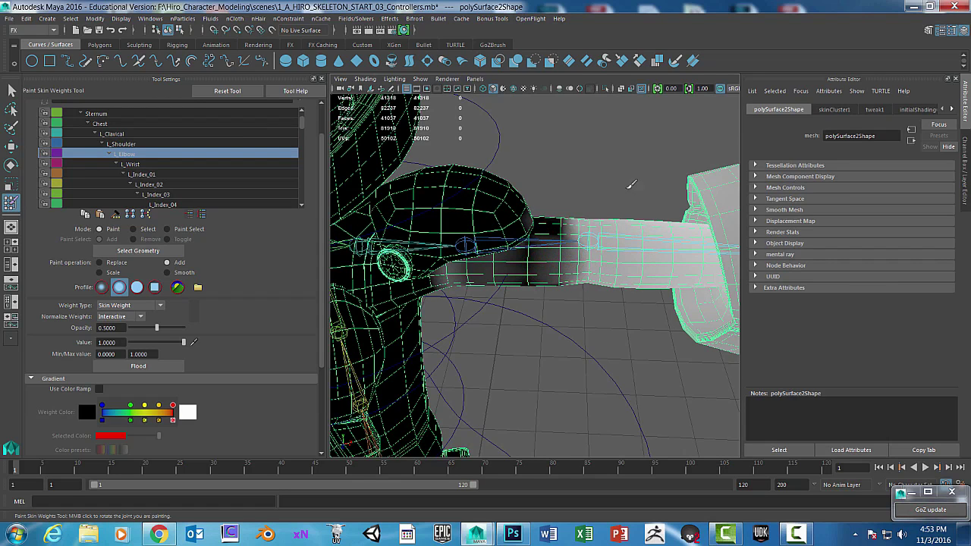
pyautogui.moveTo(663, 226)
pyautogui.mouseDown()
pyautogui.moveTo(632, 239)
pyautogui.moveTo(668, 177)
pyautogui.moveTo(652, 293)
pyautogui.moveTo(622, 285)
pyautogui.moveTo(616, 376)
pyautogui.moveTo(657, 310)
pyautogui.moveTo(667, 334)
pyautogui.moveTo(654, 279)
pyautogui.moveTo(629, 273)
pyautogui.moveTo(644, 265)
pyautogui.moveTo(653, 278)
pyautogui.moveTo(686, 242)
pyautogui.moveTo(704, 285)
pyautogui.moveTo(649, 194)
pyautogui.moveTo(628, 311)
pyautogui.moveTo(627, 253)
pyautogui.moveTo(604, 272)
pyautogui.moveTo(568, 241)
pyautogui.moveTo(373, 203)
pyautogui.mouseUp()
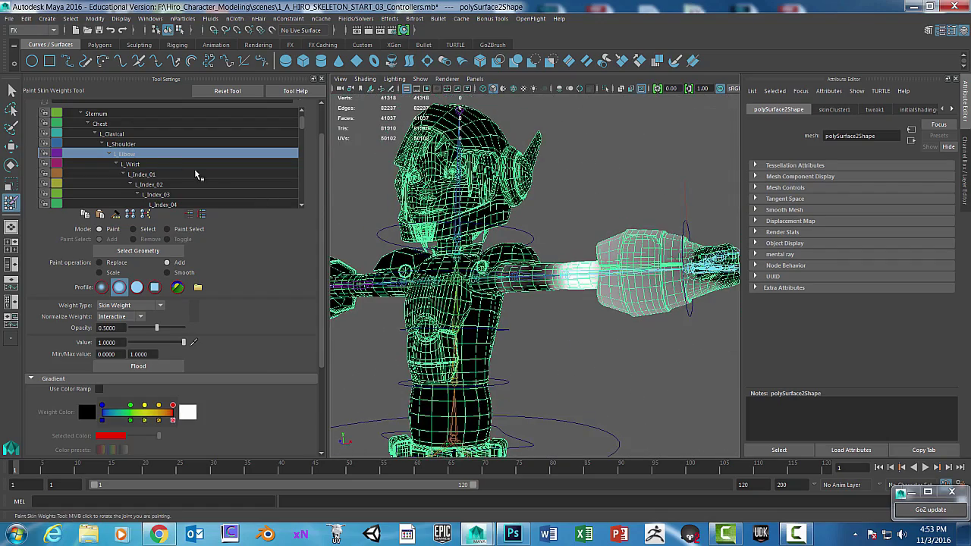
# Step: Paint more L_Shoulder weight around the left shoulder where the arm meets the torso
pyautogui.click(121, 144)
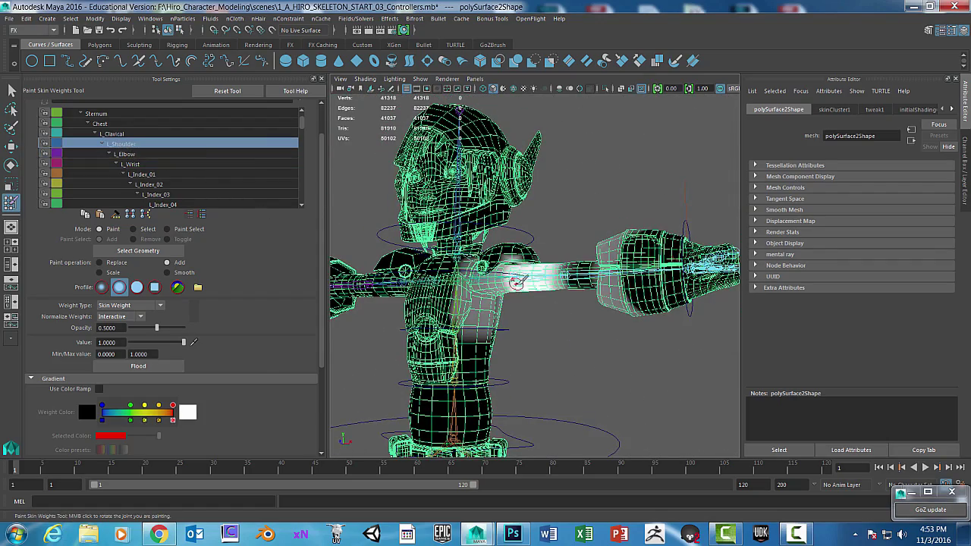
pyautogui.moveTo(515, 282)
pyautogui.keyDown('alt'); pyautogui.mouseDown()
pyautogui.moveTo(489, 292)
pyautogui.moveTo(507, 287)
pyautogui.moveTo(496, 273)
pyautogui.mouseUp(); pyautogui.keyUp('alt')
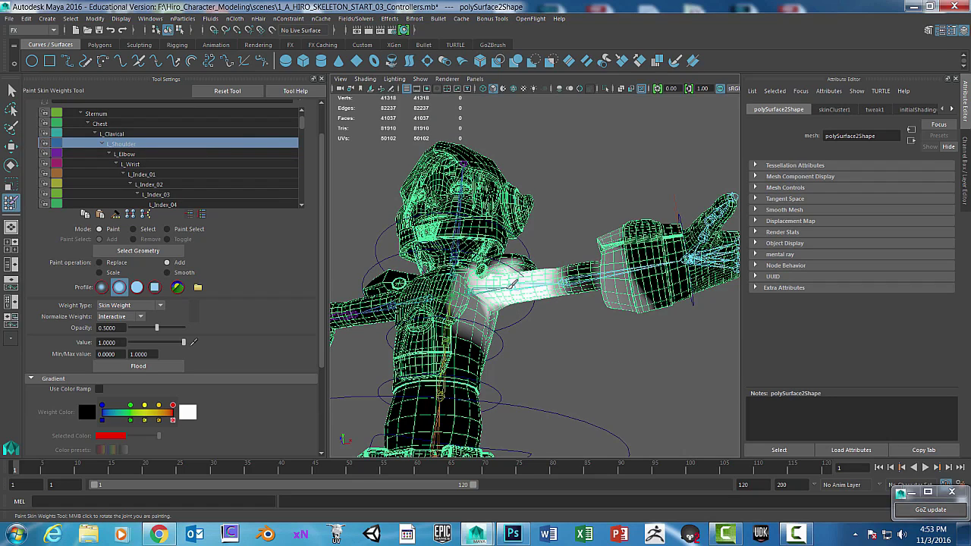
pyautogui.keyDown('alt'); pyautogui.moveTo(544, 324); pyautogui.dragTo(534, 265); pyautogui.keyUp('alt')
pyautogui.scroll(2, 176, 177)
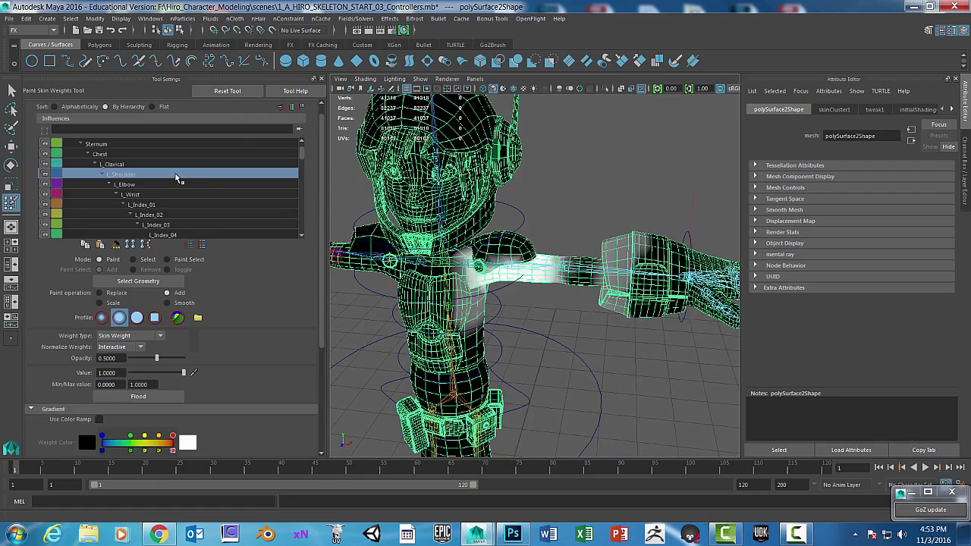
# Step: Paint L_Clavical weight back over the lower edge of the left shoulder pad, working from the front and back
pyautogui.click(106, 165)
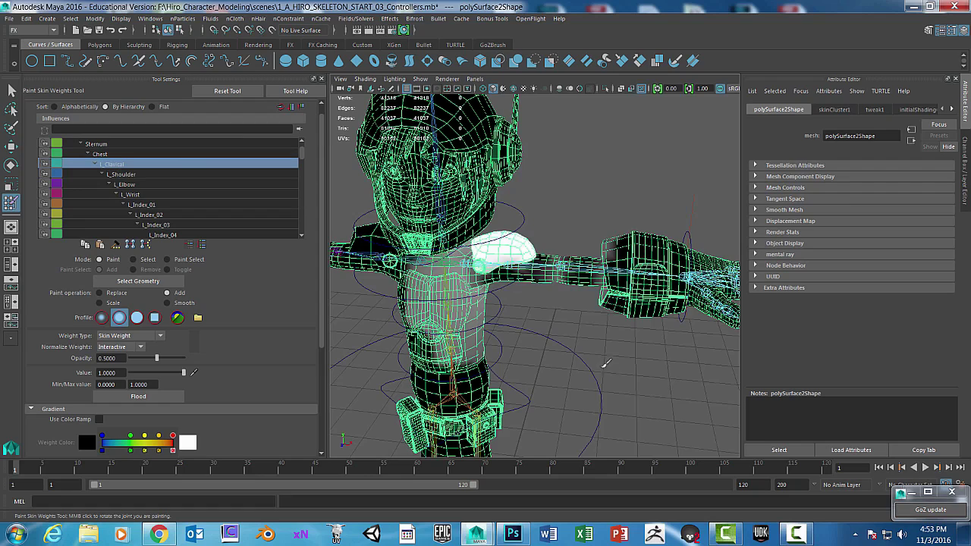
pyautogui.scroll(6, 605, 362)
pyautogui.scroll(-10, 531, 273)
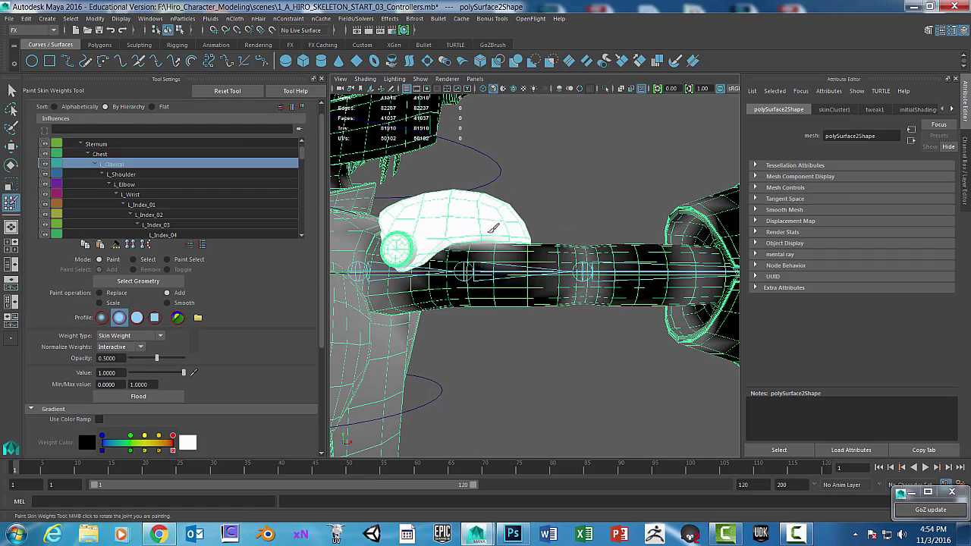
pyautogui.keyDown('alt'); pyautogui.moveTo(540, 219); pyautogui.dragTo(596, 223); pyautogui.keyUp('alt')
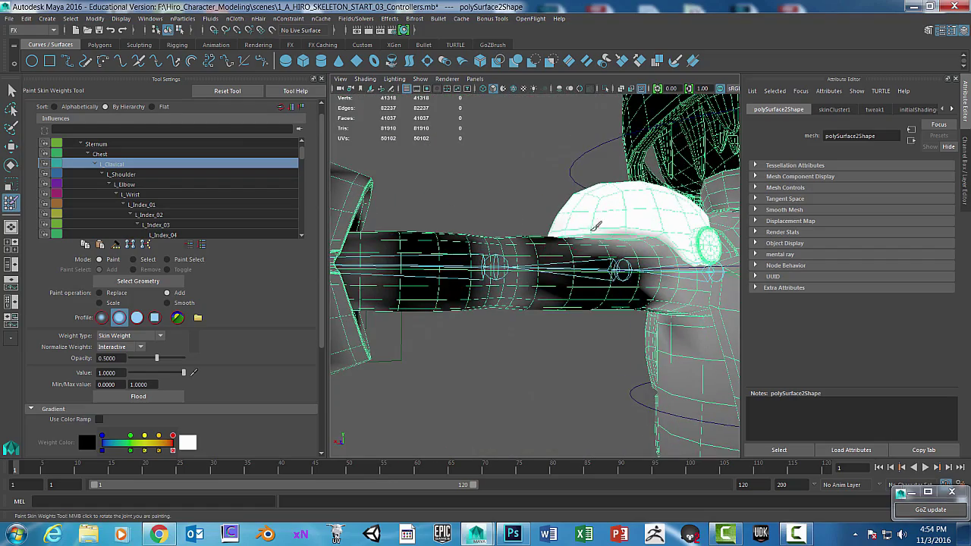
pyautogui.keyDown('alt'); pyautogui.moveTo(671, 234); pyautogui.dragTo(661, 223); pyautogui.keyUp('alt')
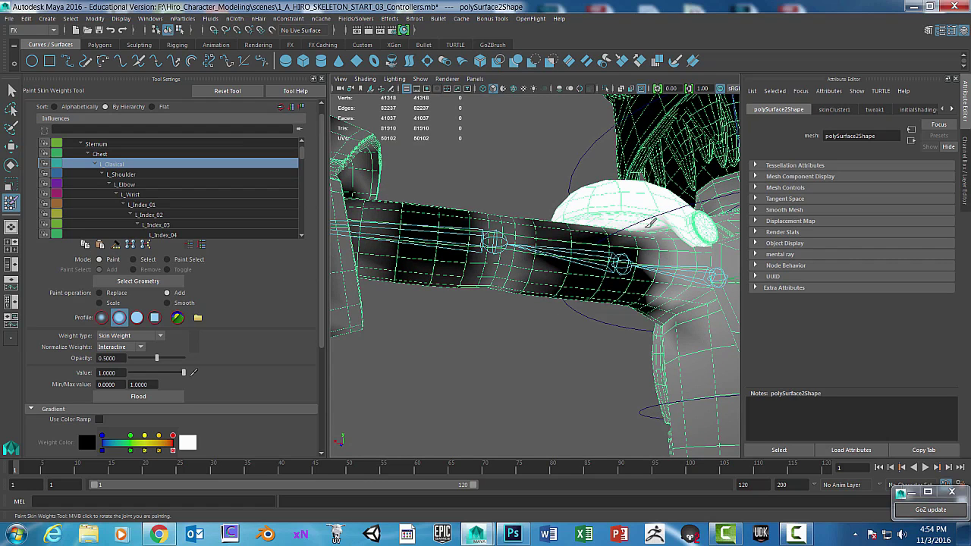
pyautogui.keyDown('alt'); pyautogui.moveTo(650, 222); pyautogui.dragTo(662, 264); pyautogui.keyUp('alt')
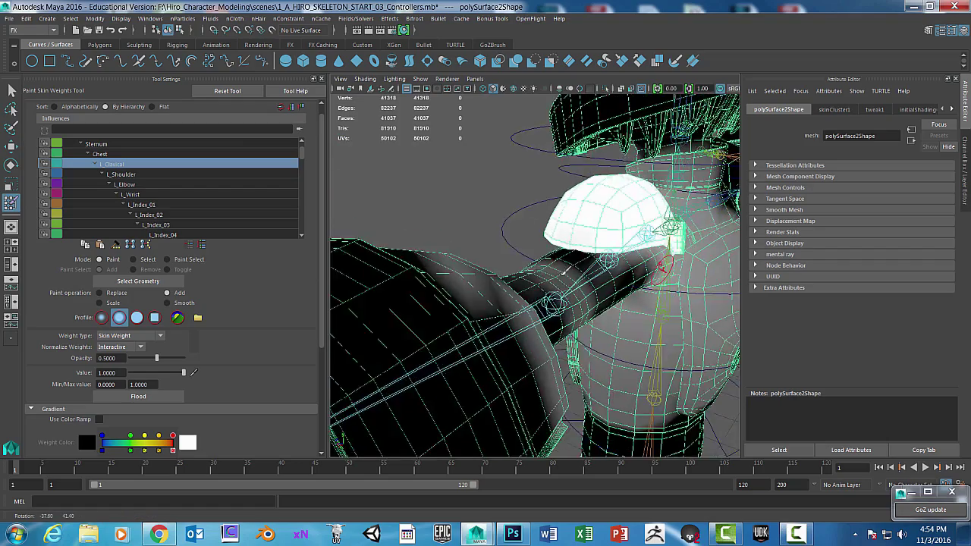
pyautogui.keyDown('alt'); pyautogui.moveTo(563, 270); pyautogui.dragTo(647, 268); pyautogui.keyUp('alt')
pyautogui.keyDown('alt'); pyautogui.moveTo(648, 268); pyautogui.dragTo(617, 292, button='right'); pyautogui.keyUp('alt')
pyautogui.keyDown('alt'); pyautogui.moveTo(554, 244); pyautogui.dragTo(529, 252); pyautogui.keyUp('alt')
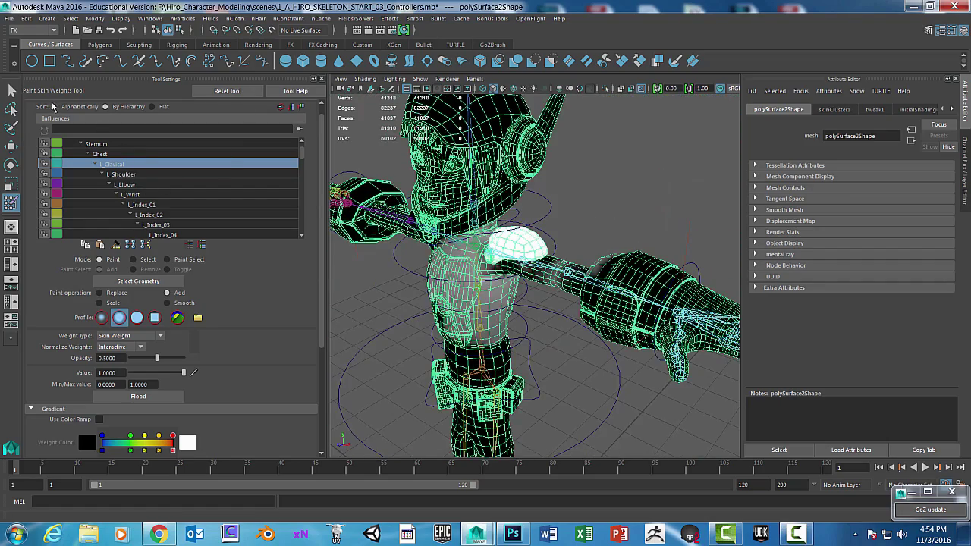
# Step: Test the left elbow bend by moving L_HAND_Controller inward to about 2.638 and 2.515 in X, and undo the moves
pyautogui.press('q')
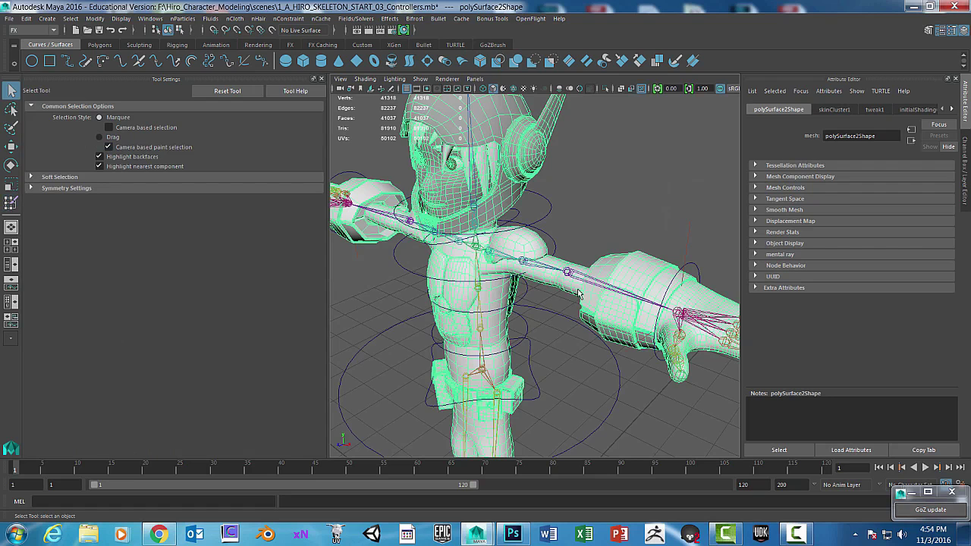
pyautogui.click(698, 276)
pyautogui.press('w')
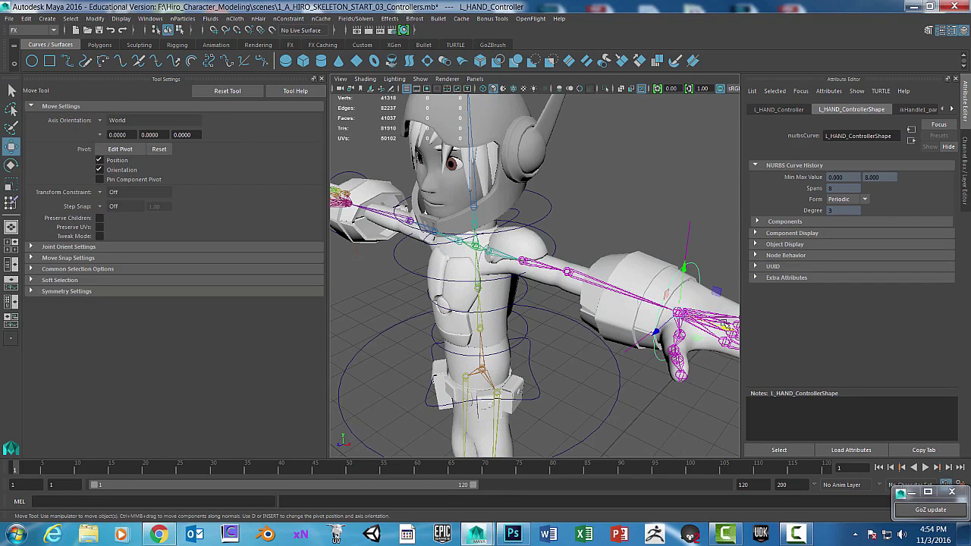
pyautogui.moveTo(726, 330); pyautogui.dragTo(690, 328)
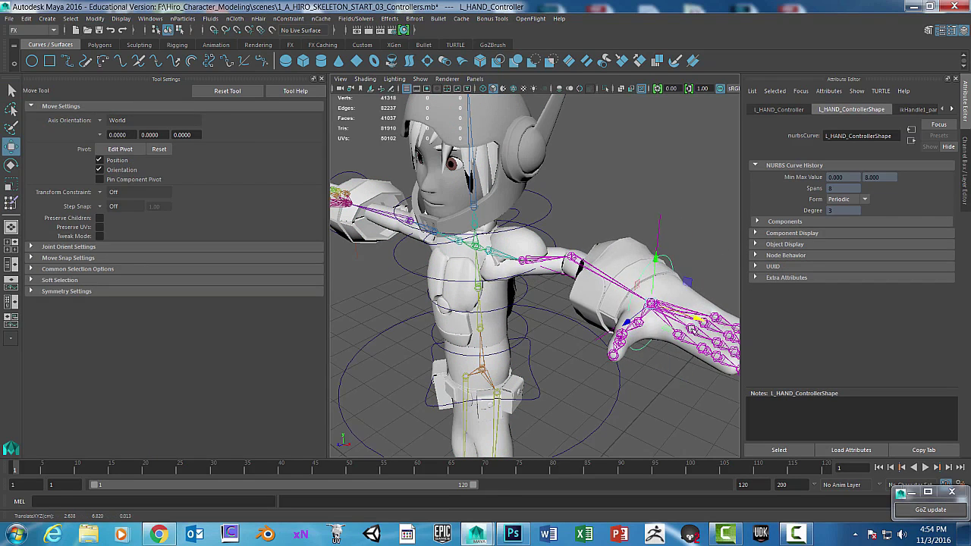
pyautogui.keyDown('alt'); pyautogui.moveTo(526, 295); pyautogui.dragTo(573, 319); pyautogui.keyUp('alt')
pyautogui.scroll(5, 576, 319)
pyautogui.scroll(-3, 615, 237)
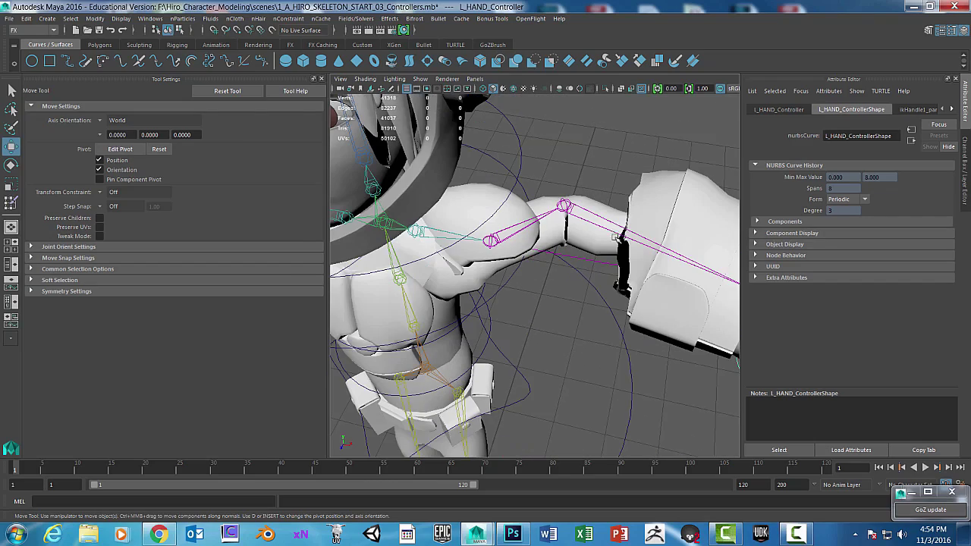
pyautogui.scroll(2, 652, 240)
pyautogui.scroll(-10, 667, 253)
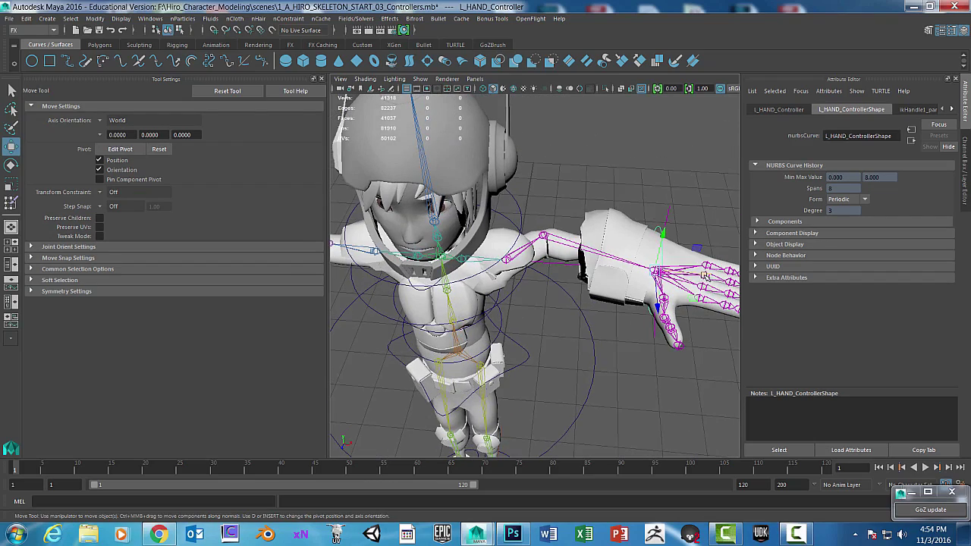
pyautogui.moveTo(704, 276); pyautogui.dragTo(685, 287)
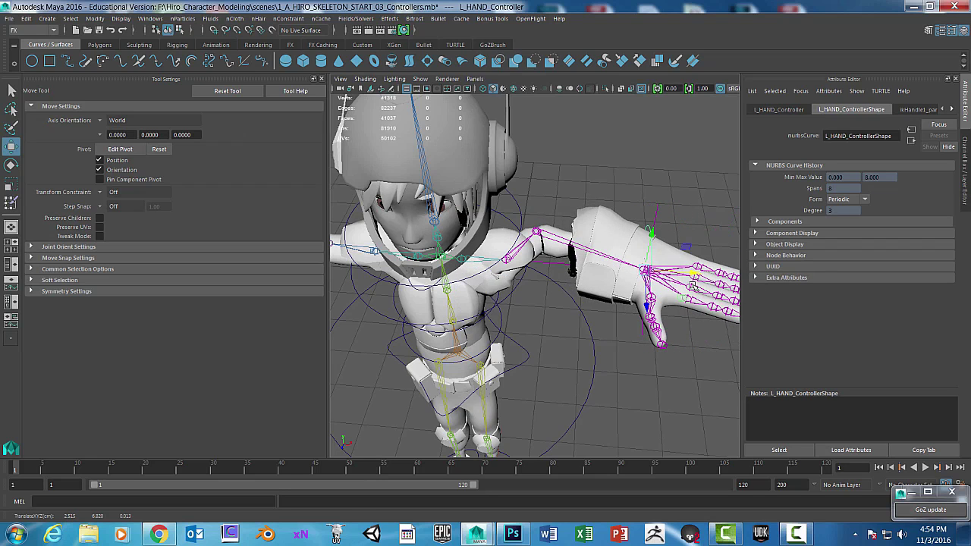
pyautogui.hotkey('ctrl', 'z')
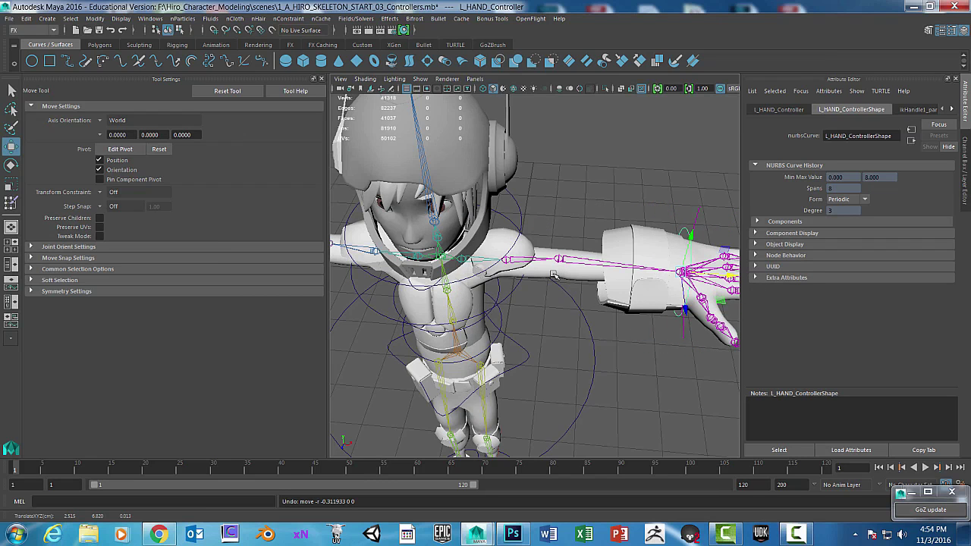
pyautogui.keyDown('alt'); pyautogui.moveTo(616, 313); pyautogui.dragTo(544, 305); pyautogui.keyUp('alt')
pyautogui.scroll(-3, 564, 349)
pyautogui.moveTo(563, 348)
pyautogui.keyDown('alt'); pyautogui.mouseDown()
pyautogui.moveTo(559, 336)
pyautogui.moveTo(571, 349)
pyautogui.mouseUp(); pyautogui.keyUp('alt')
pyautogui.scroll(-4, 551, 350)
pyautogui.scroll(5, 570, 347)
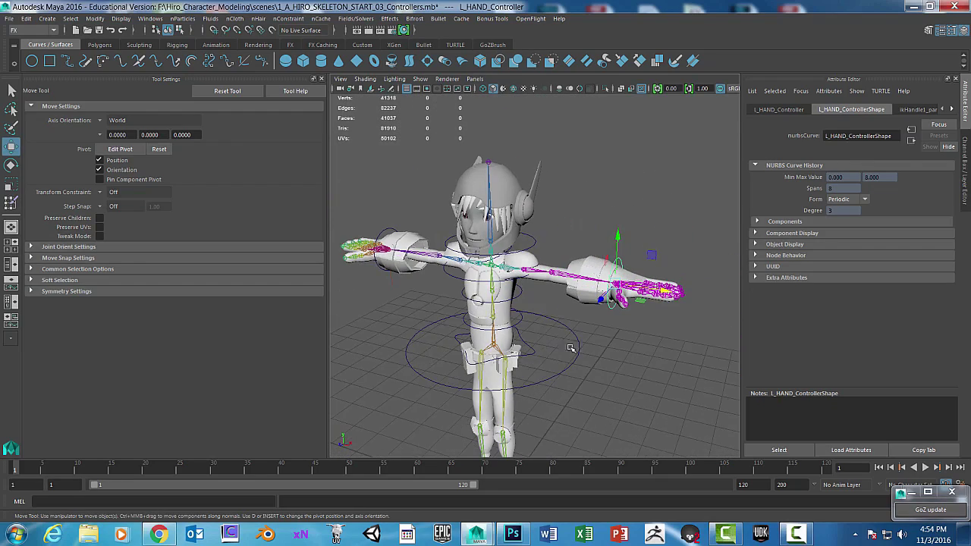
pyautogui.keyDown('alt'); pyautogui.moveTo(564, 296); pyautogui.dragTo(562, 283, button='middle'); pyautogui.keyUp('alt')
pyautogui.keyDown('alt'); pyautogui.moveTo(562, 283); pyautogui.dragTo(565, 257); pyautogui.keyUp('alt')
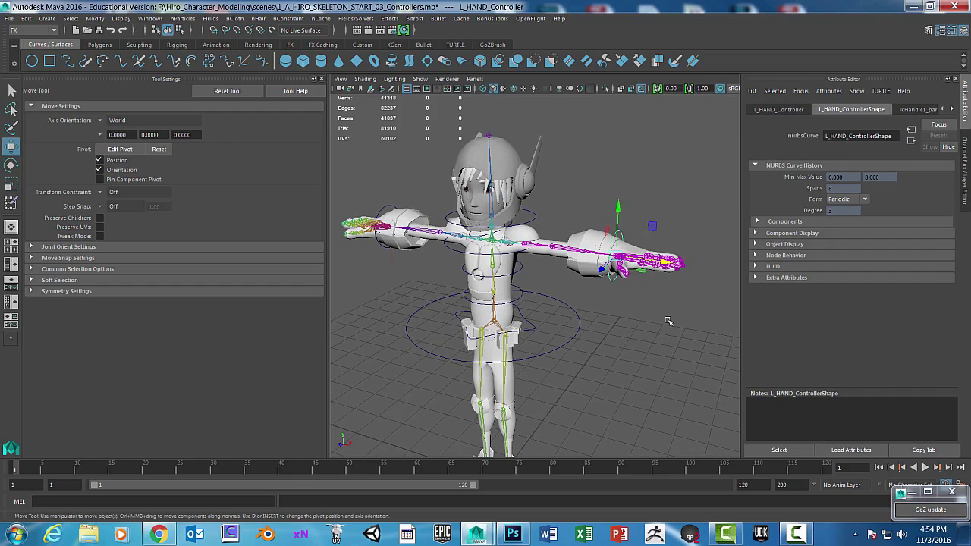